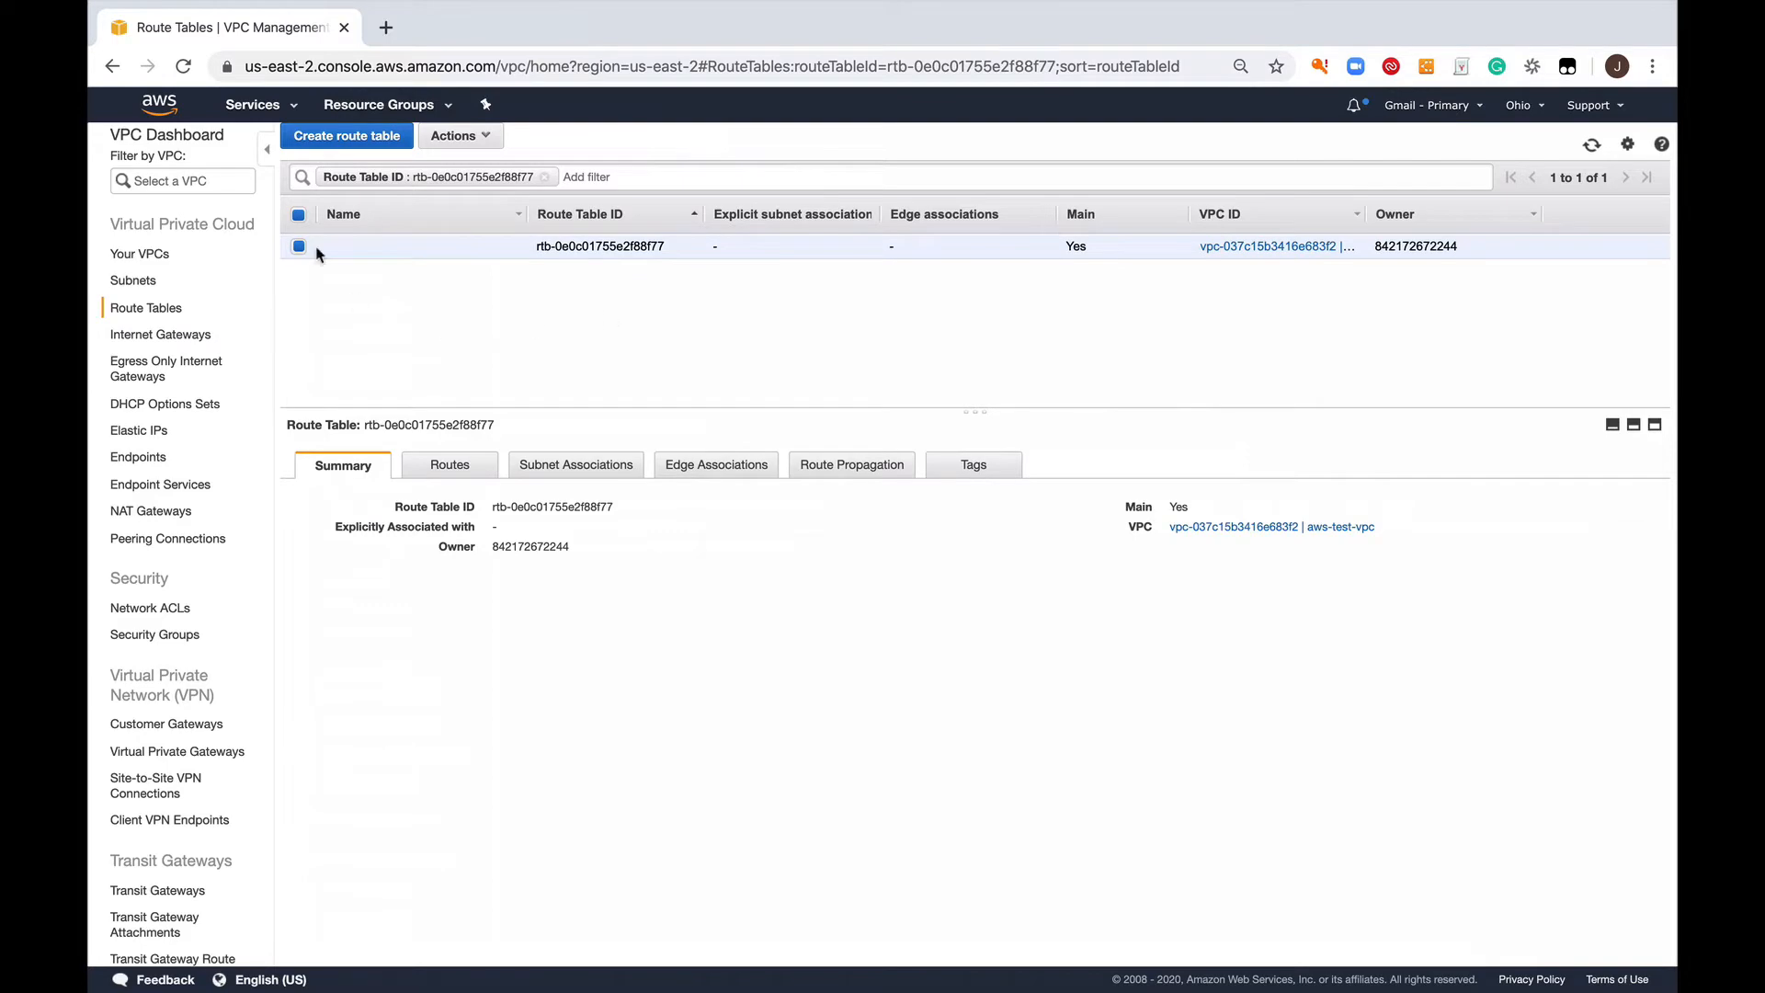
left_click(160, 104)
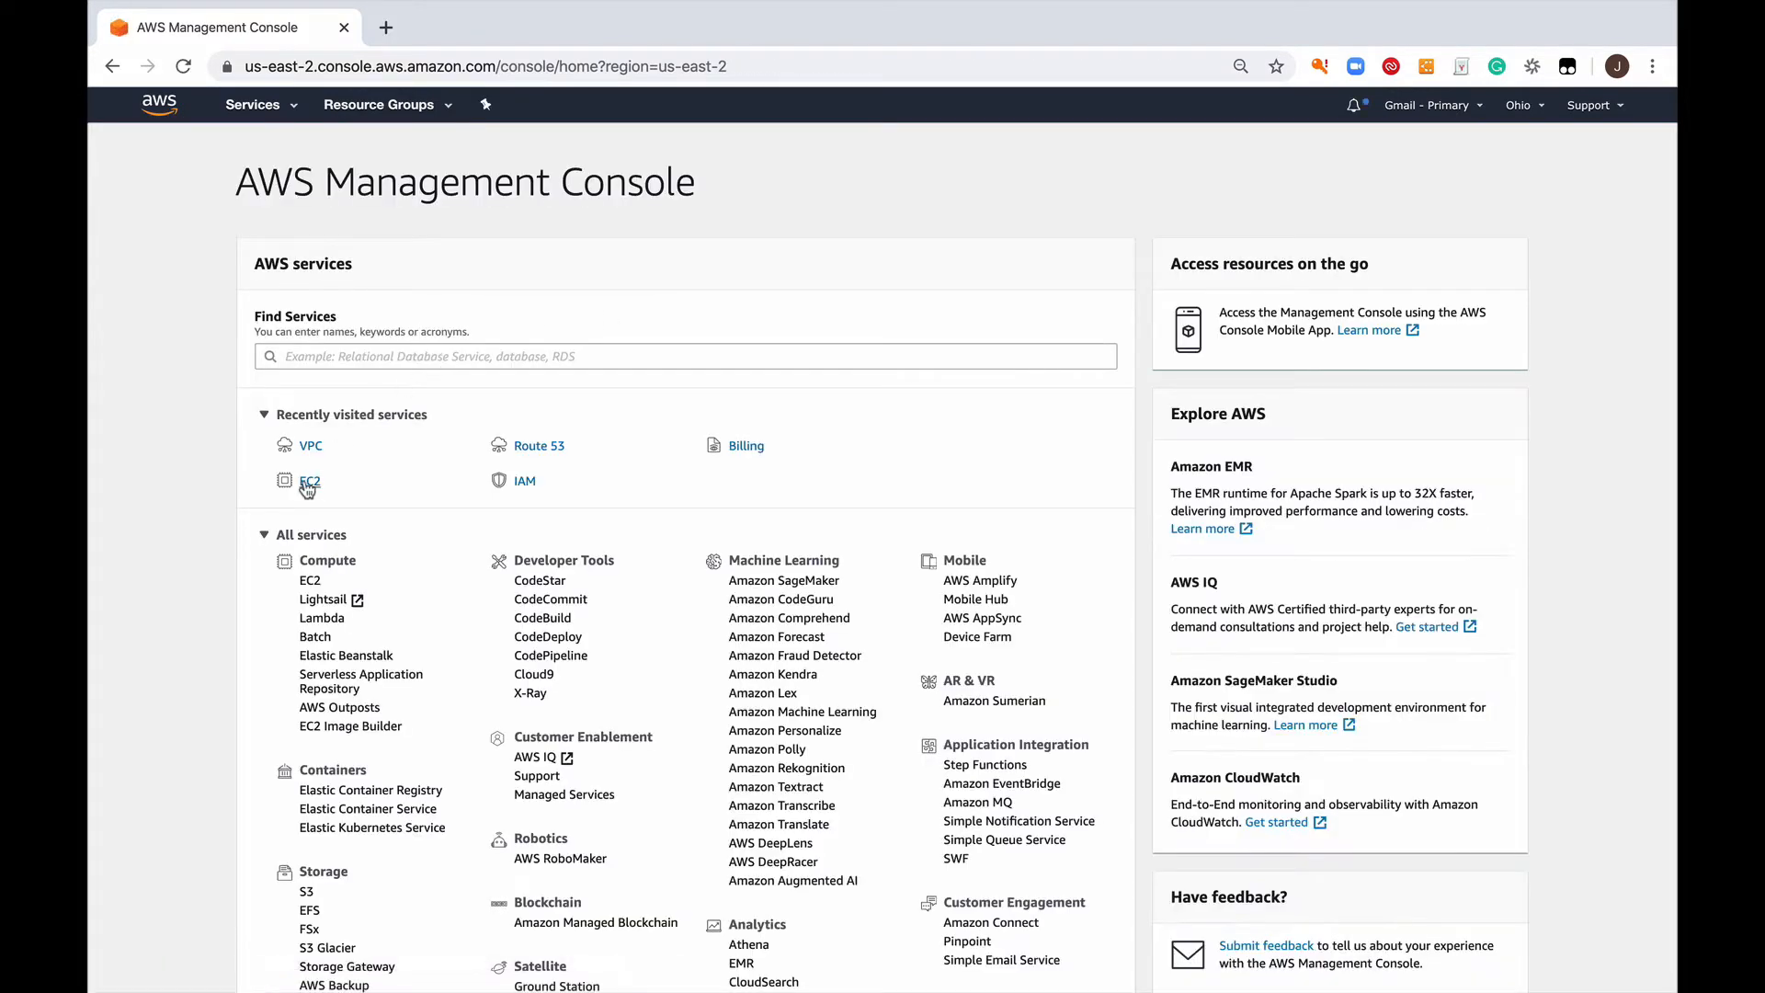
left_click(308, 485)
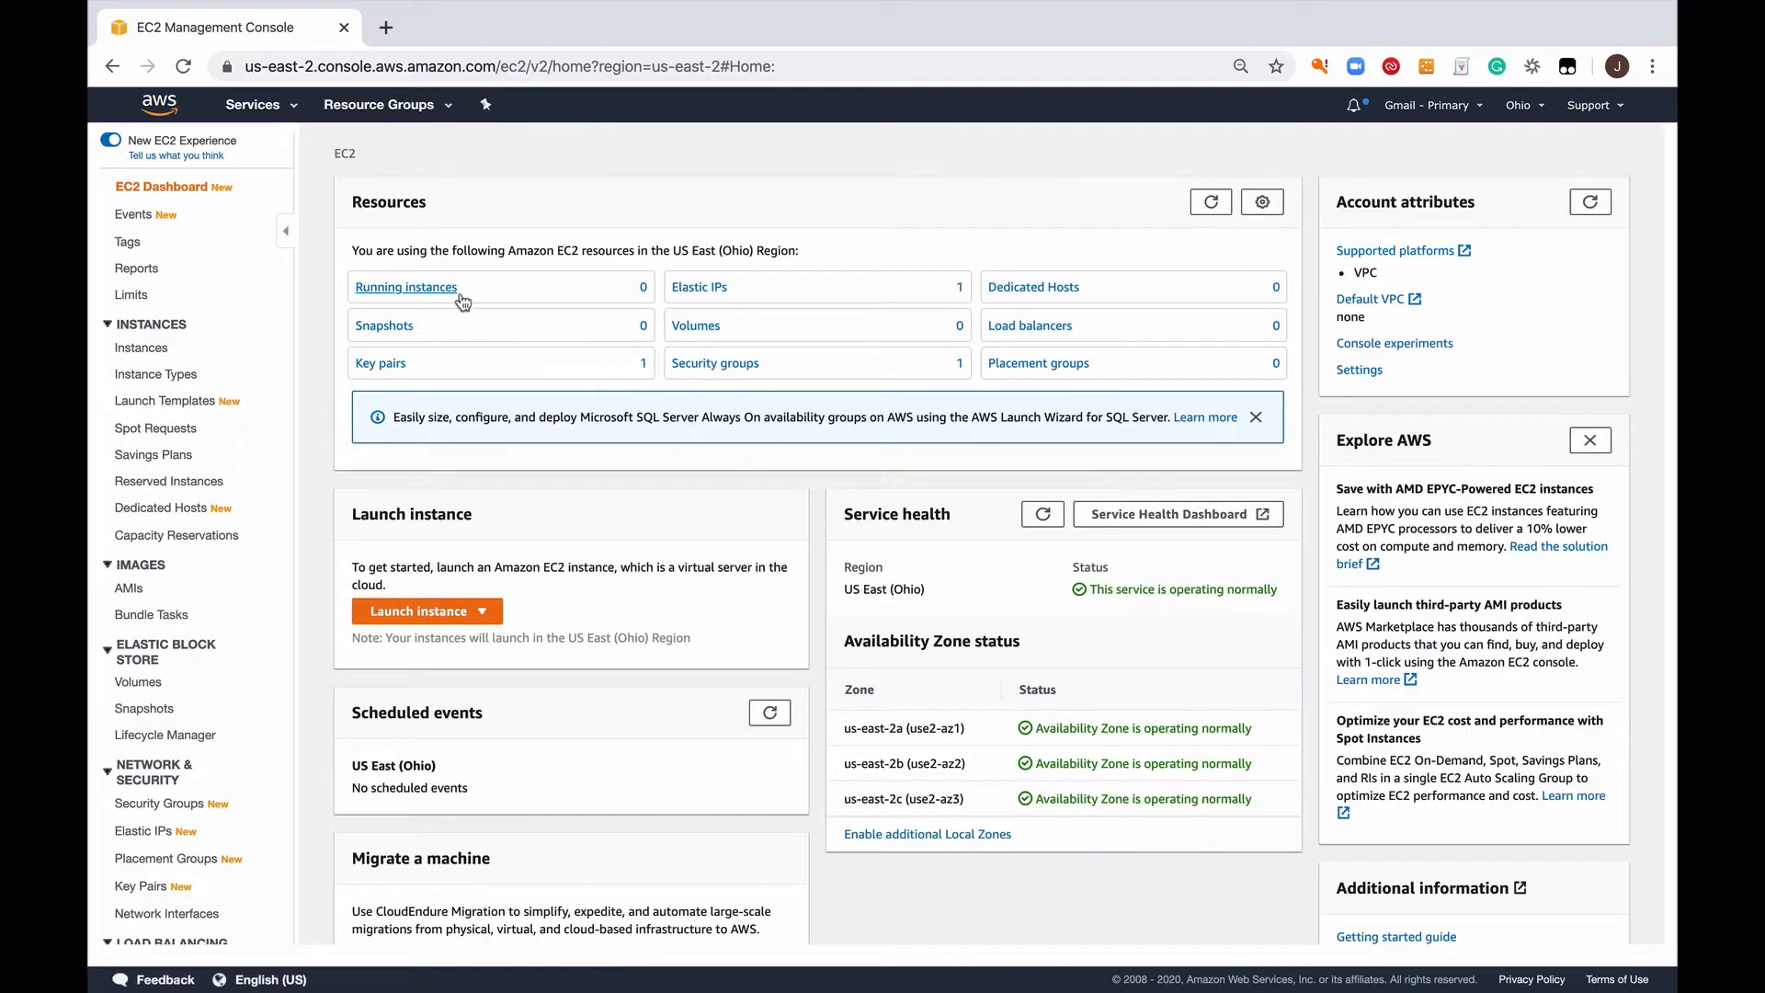
left_click(448, 614)
left_click(447, 643)
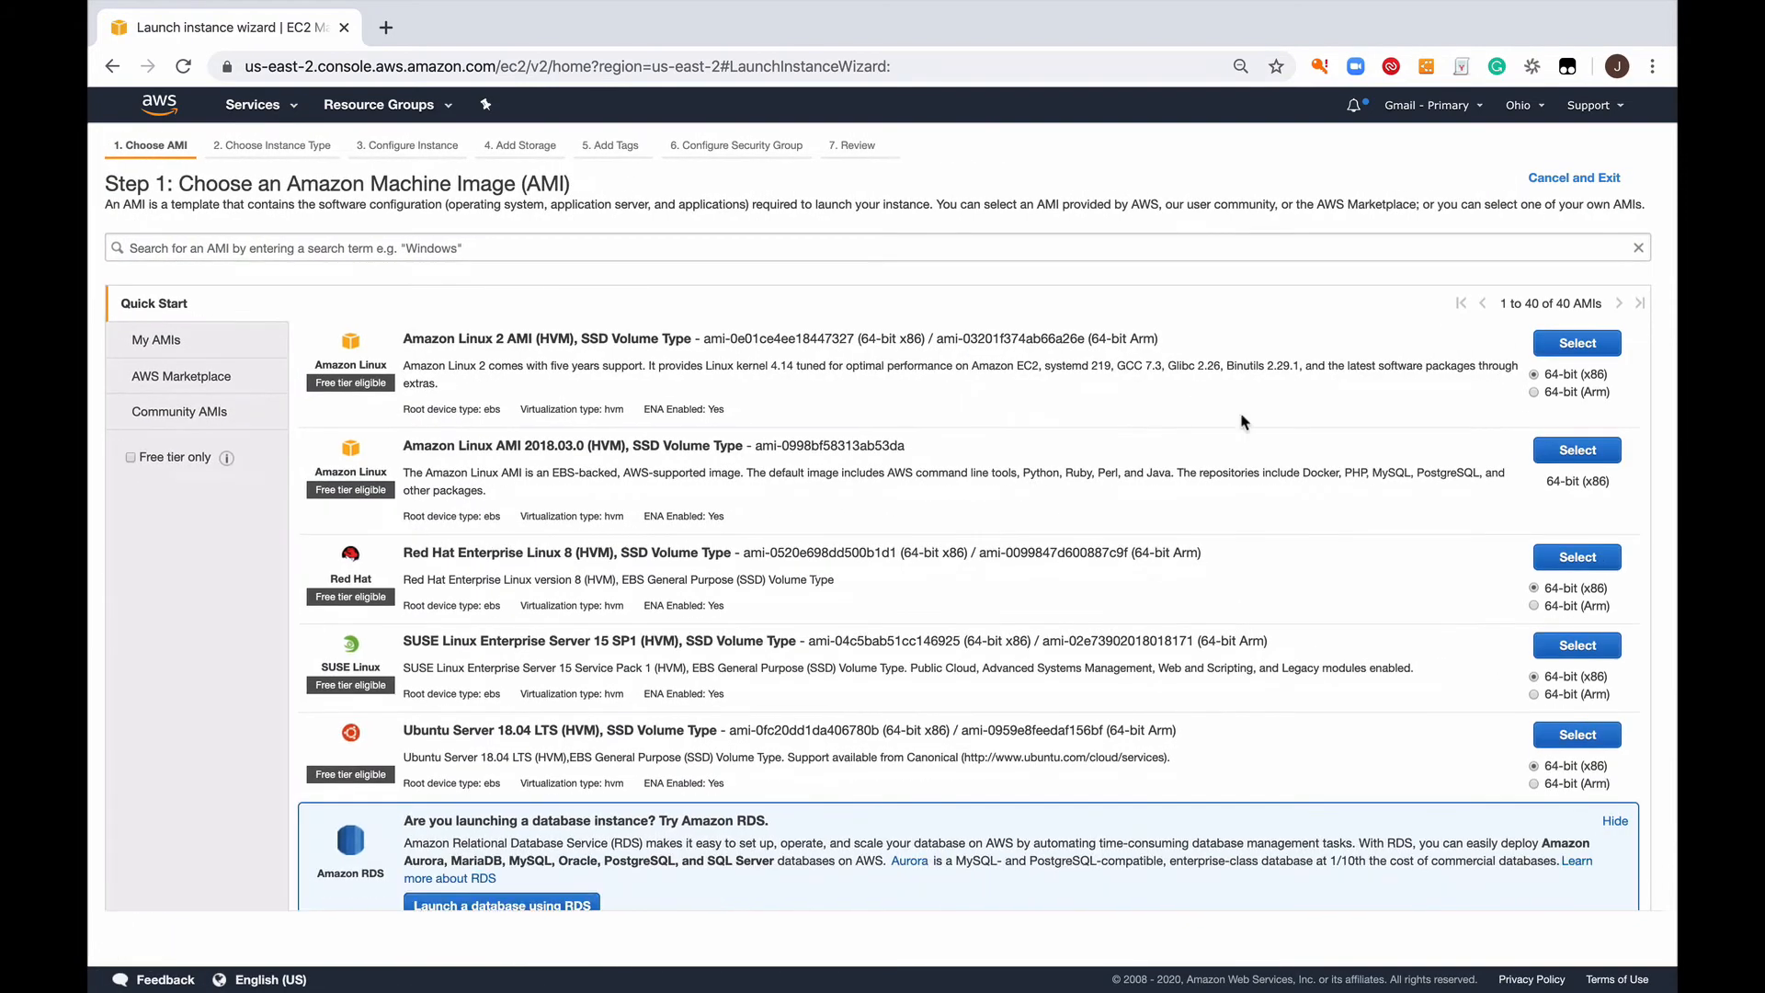
left_click(1550, 347)
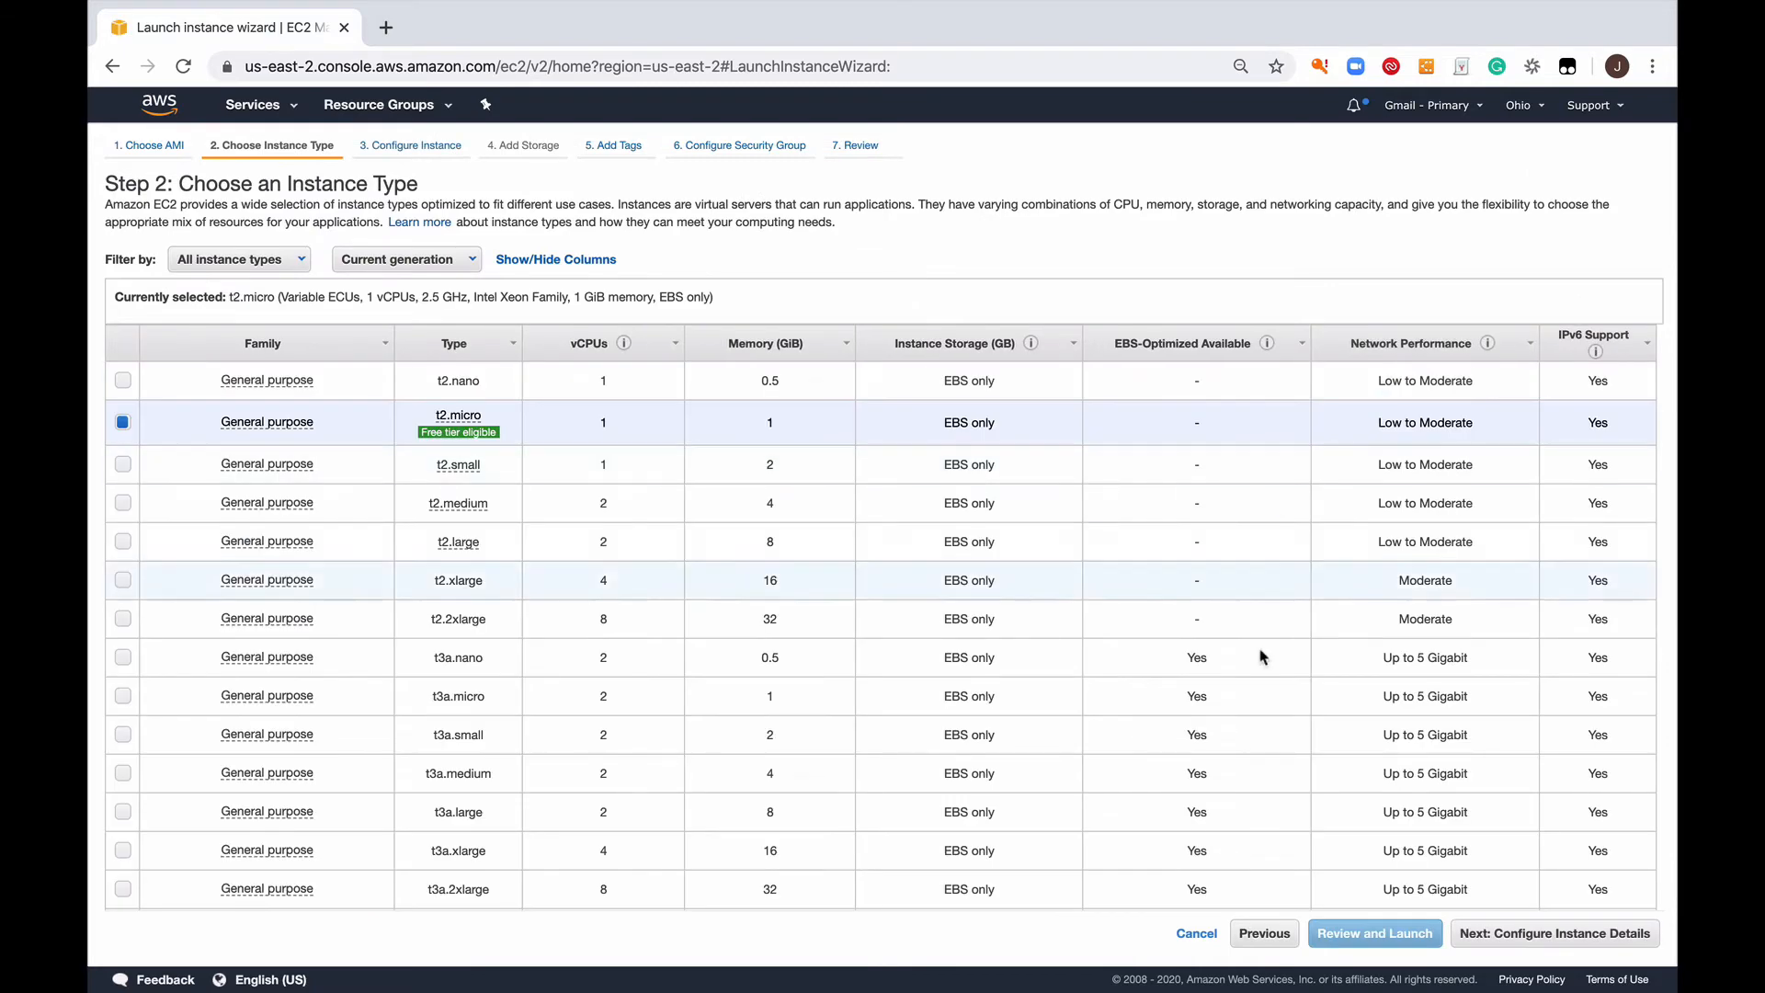
left_click(1504, 948)
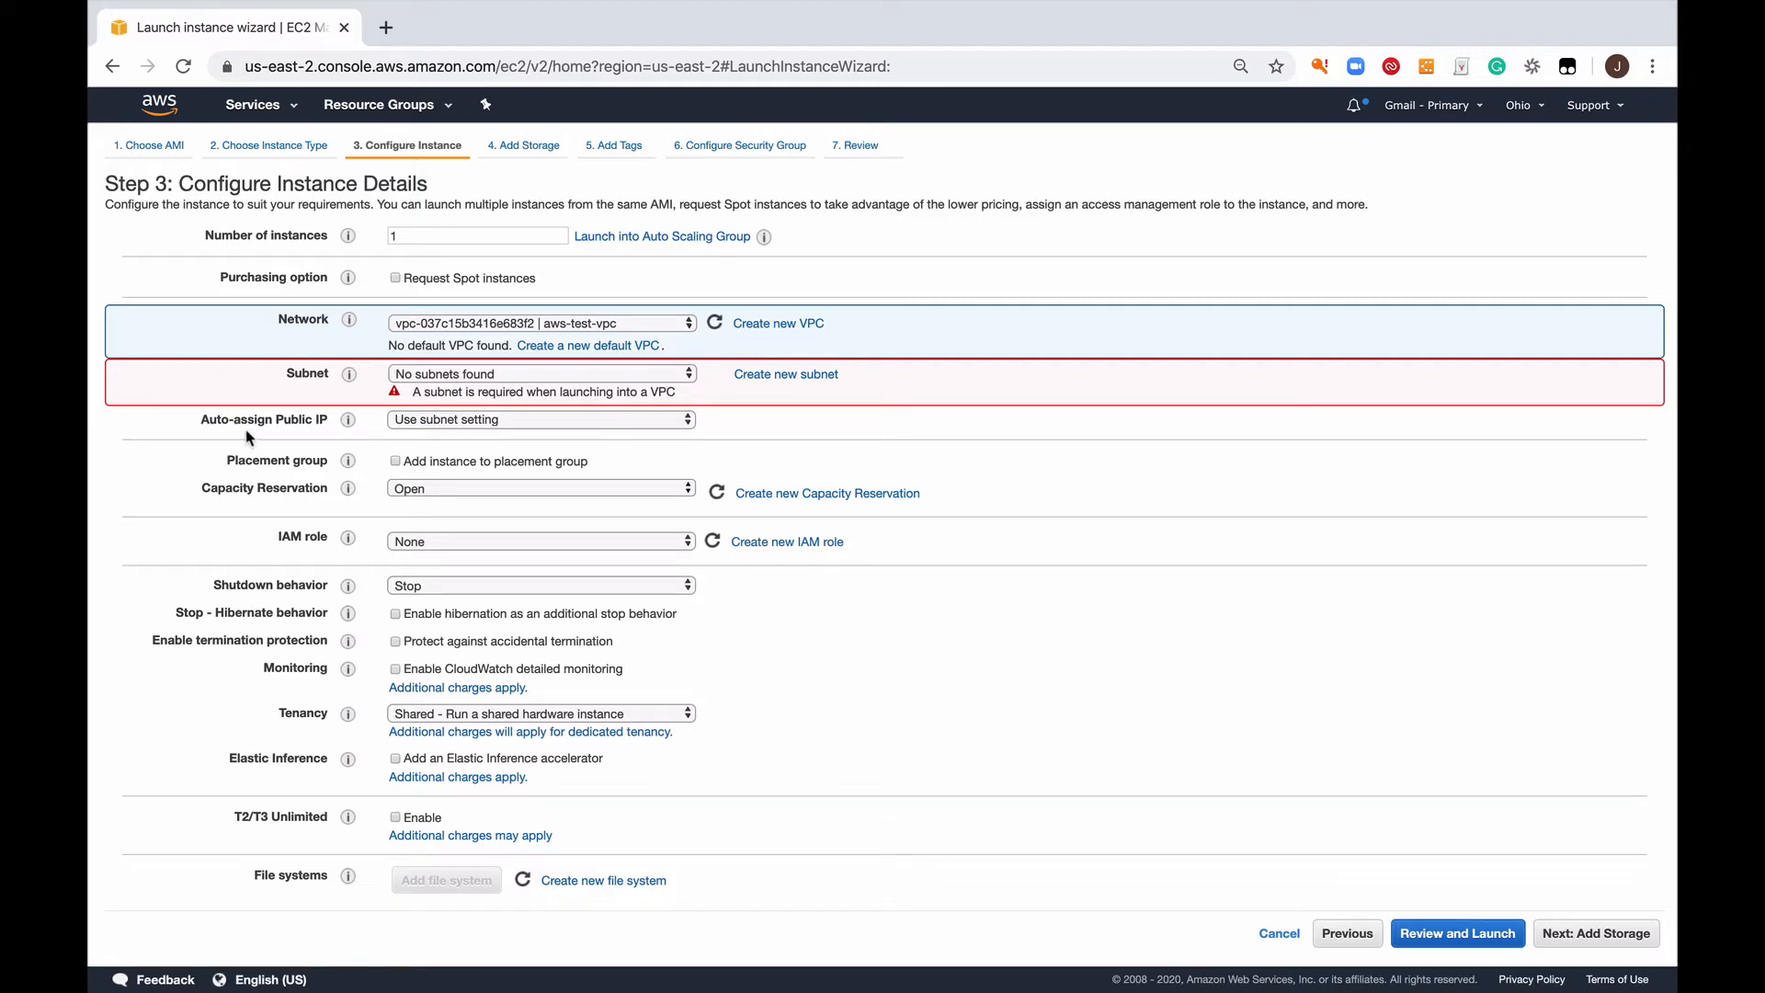
left_click(166, 116)
left_click(158, 110)
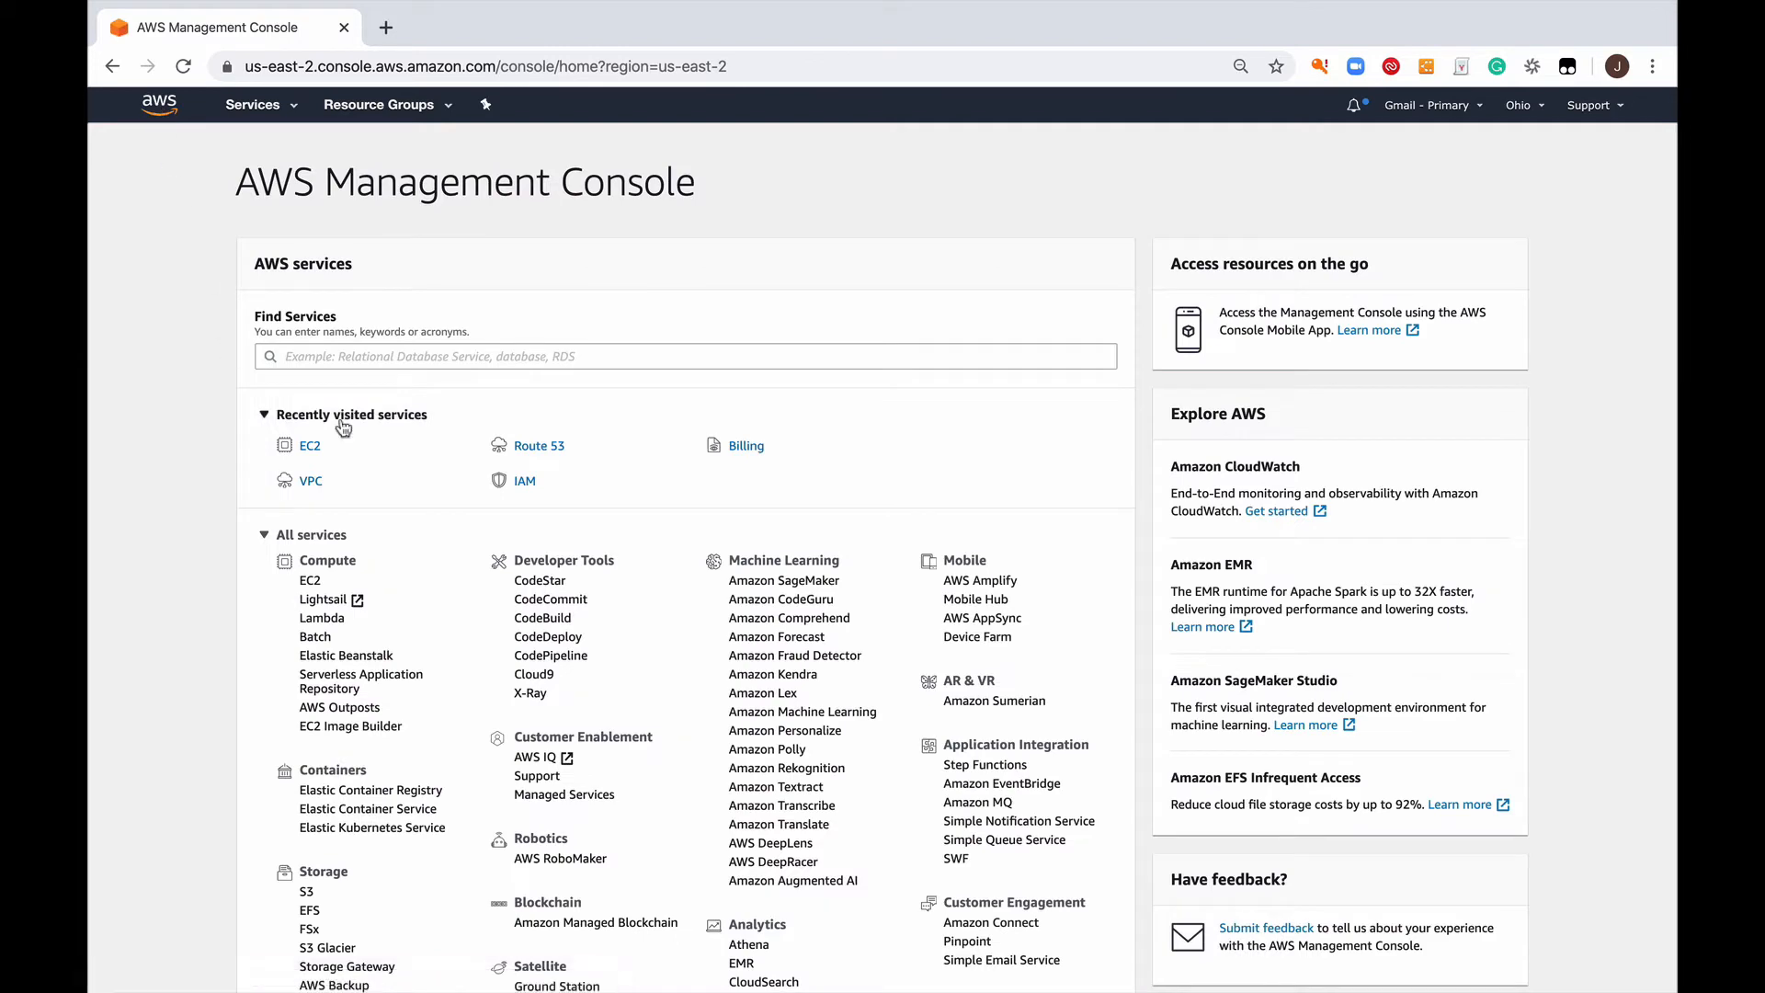
Create the subnet aws-public-subnet1 in the aws-test-vpc VPC, in zone us-east-2a with IPv4 CIDR block 10.0.0.0/24.
left_click(311, 482)
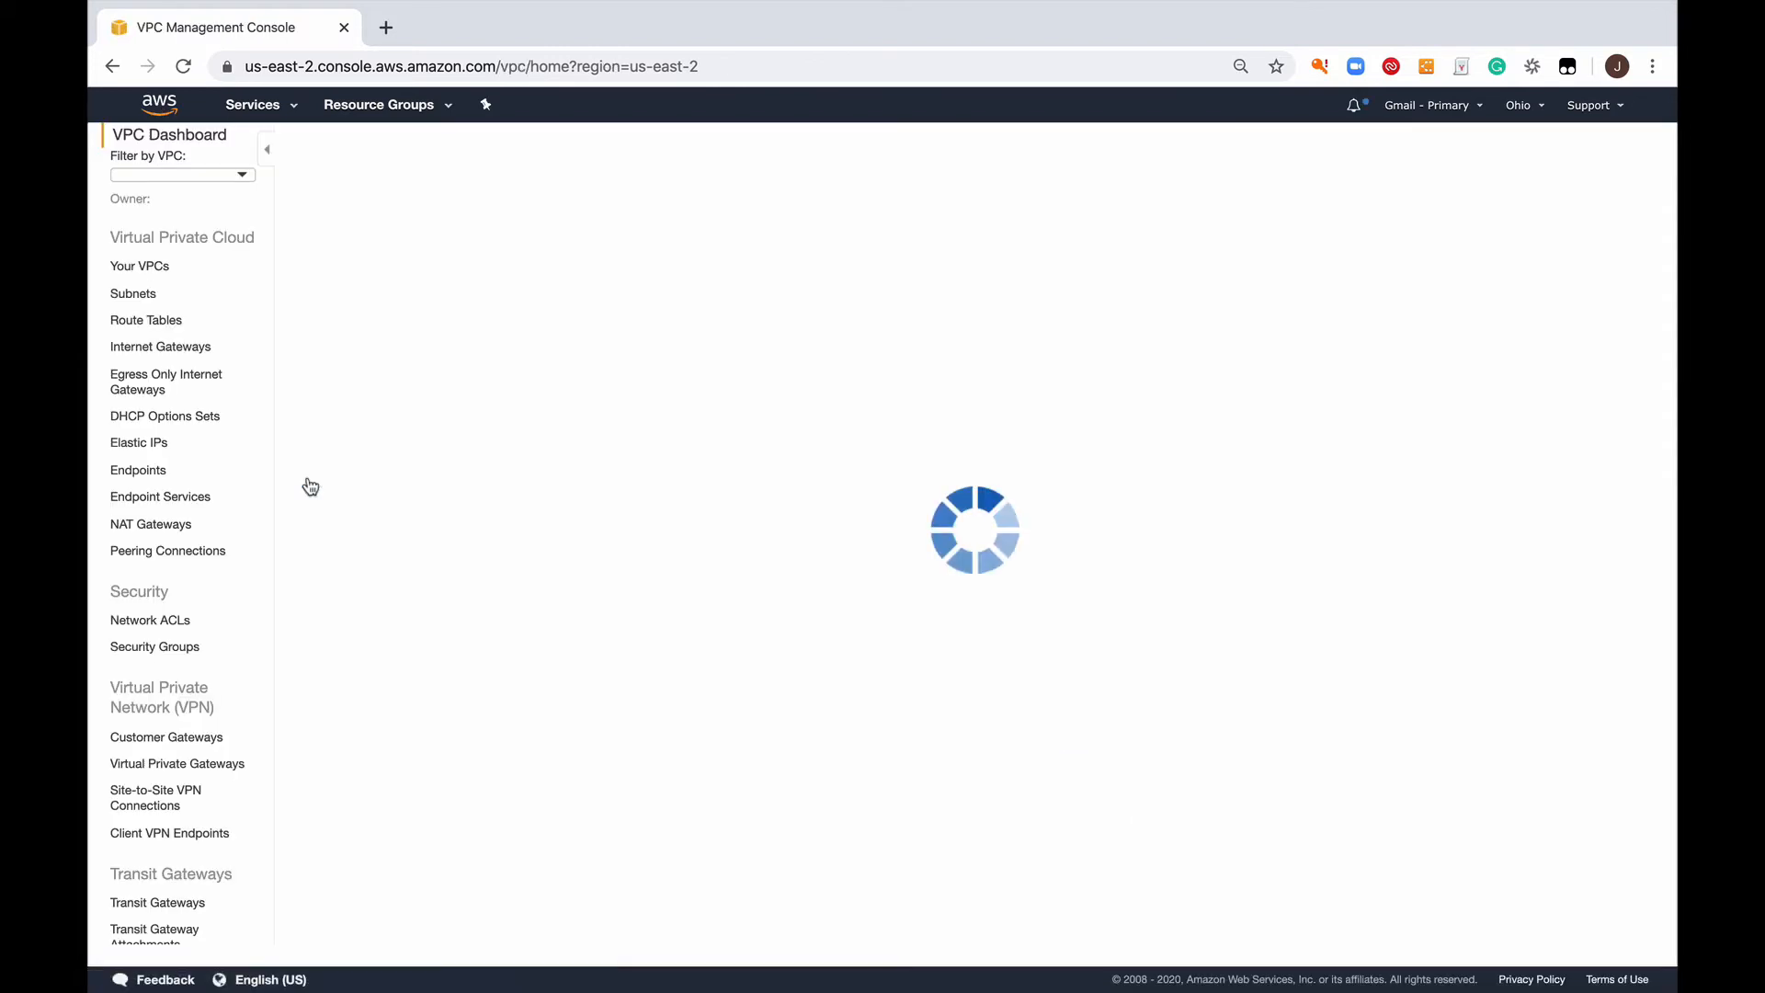
left_click(134, 291)
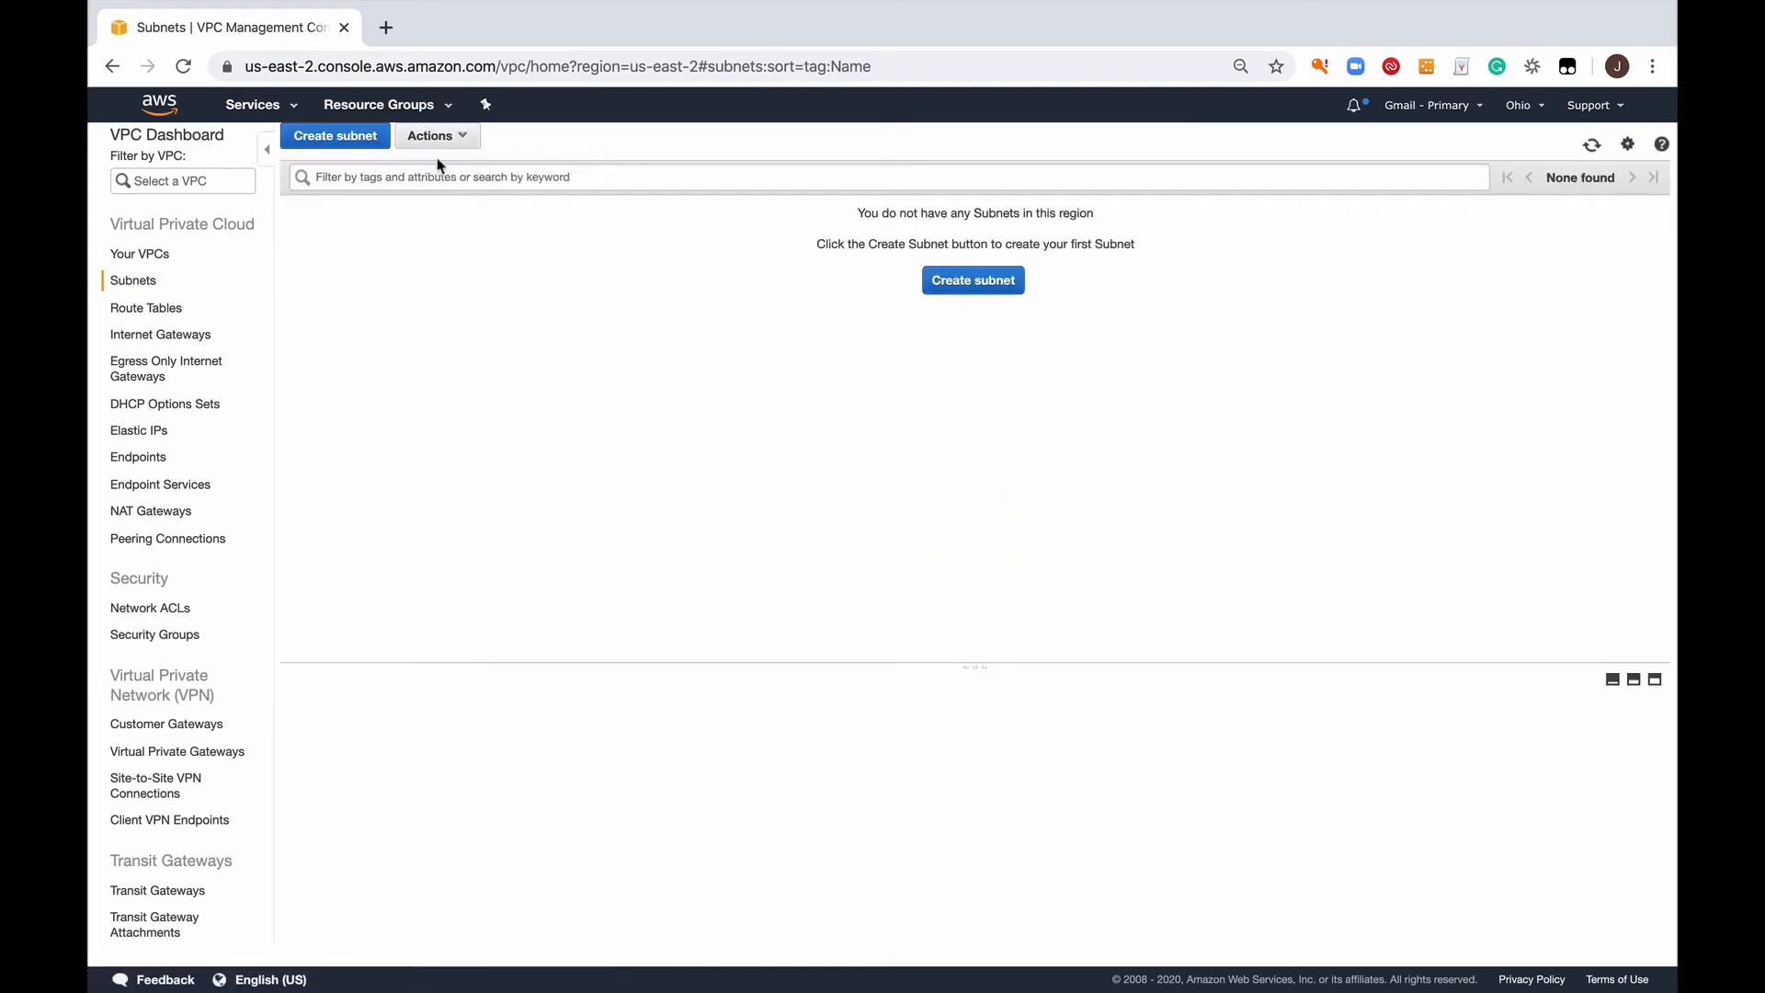
left_click(367, 145)
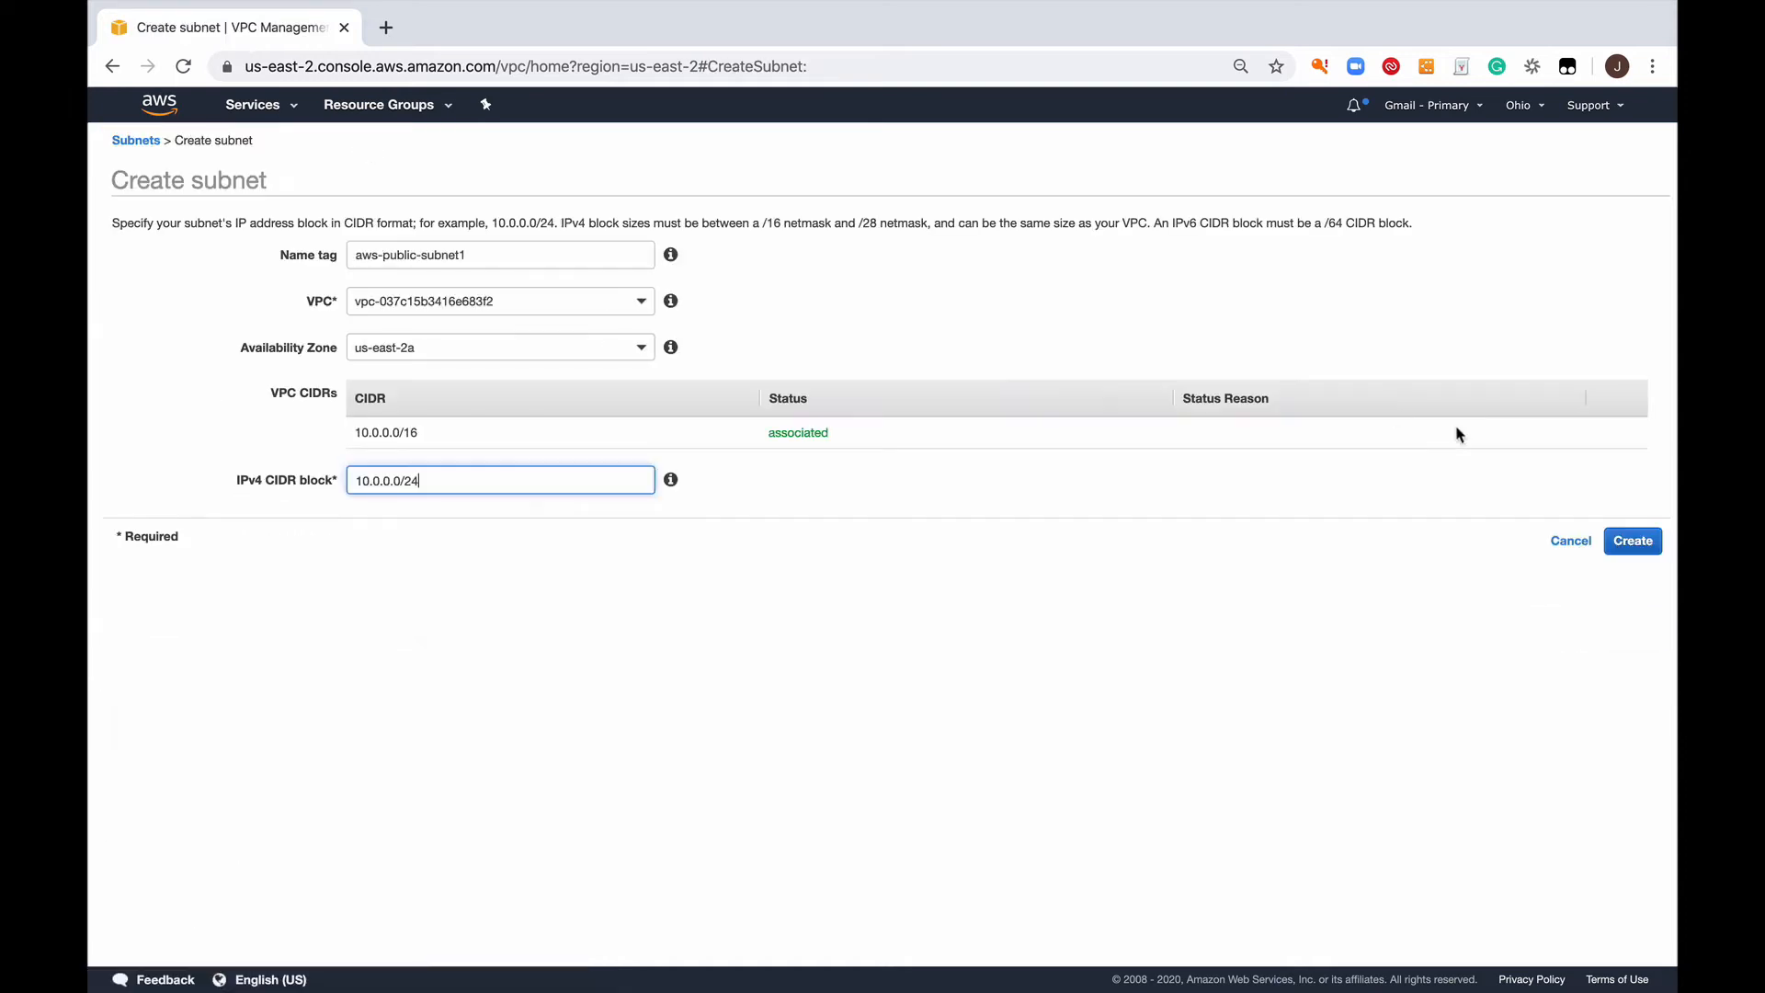
left_click(1625, 544)
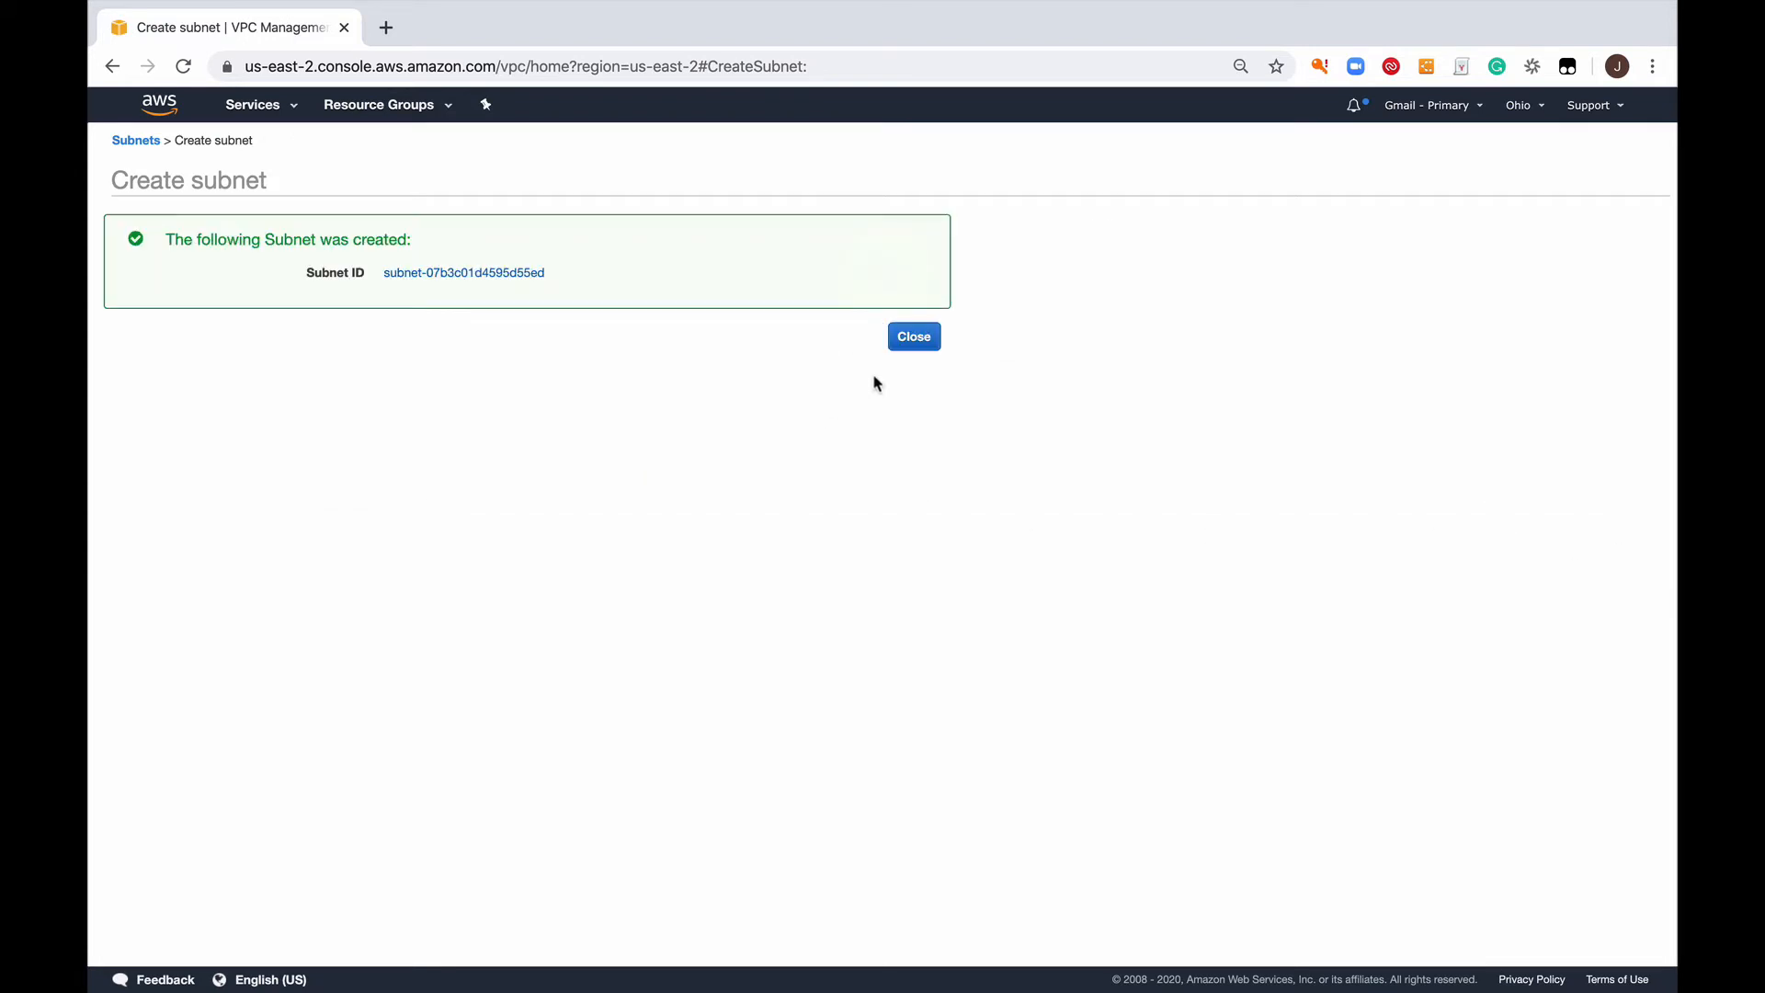
left_click(908, 338)
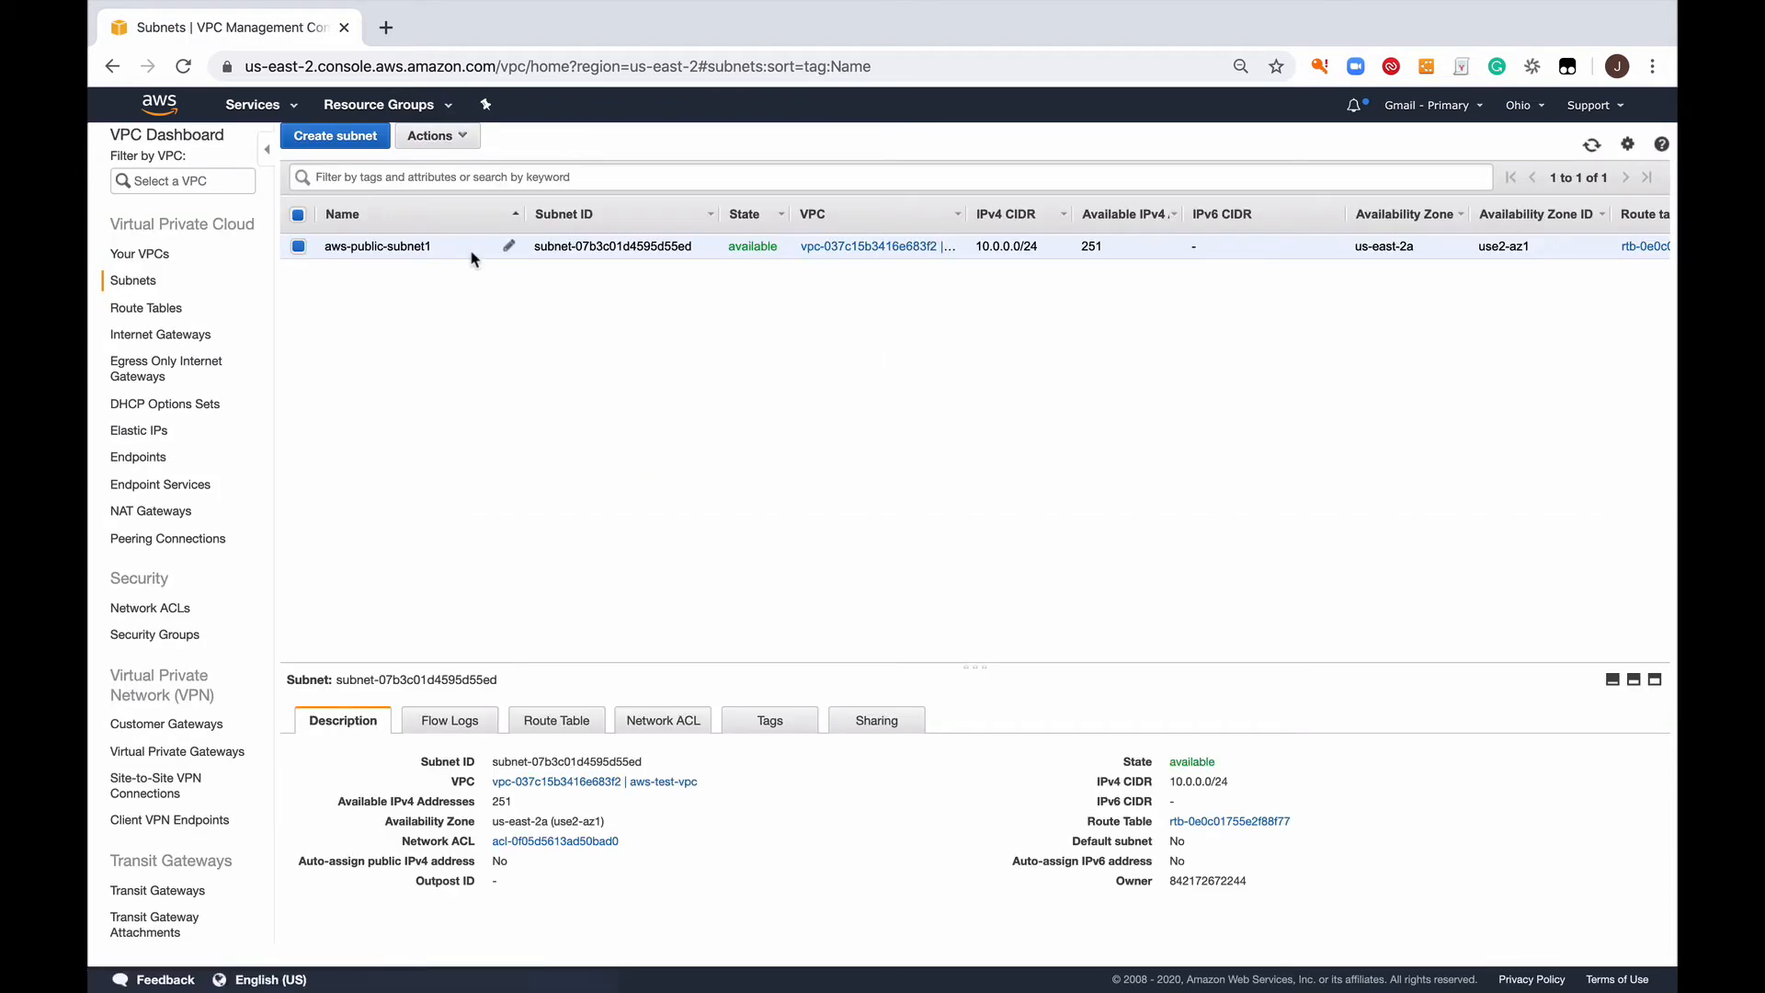
Create the subnet aws-public-subnet2 in the same VPC, in zone us-east-2b with IPv4 CIDR block 10.0.1.0/24.
left_click(358, 145)
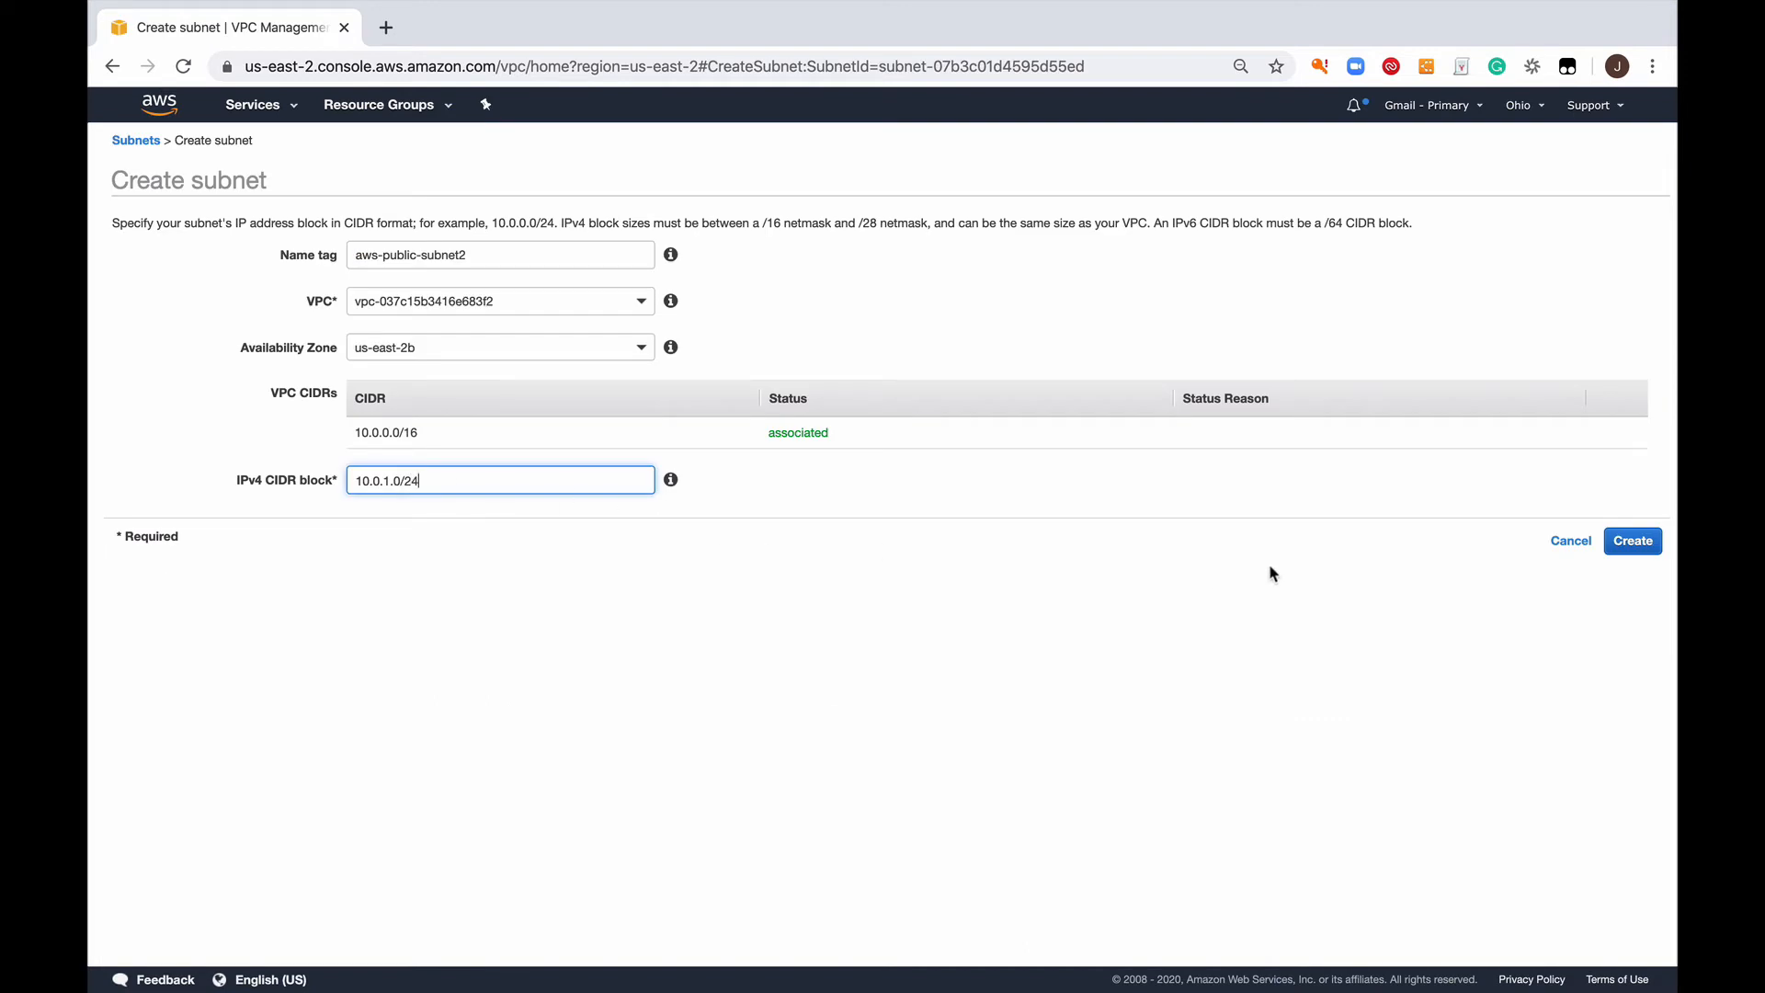
left_click(1640, 544)
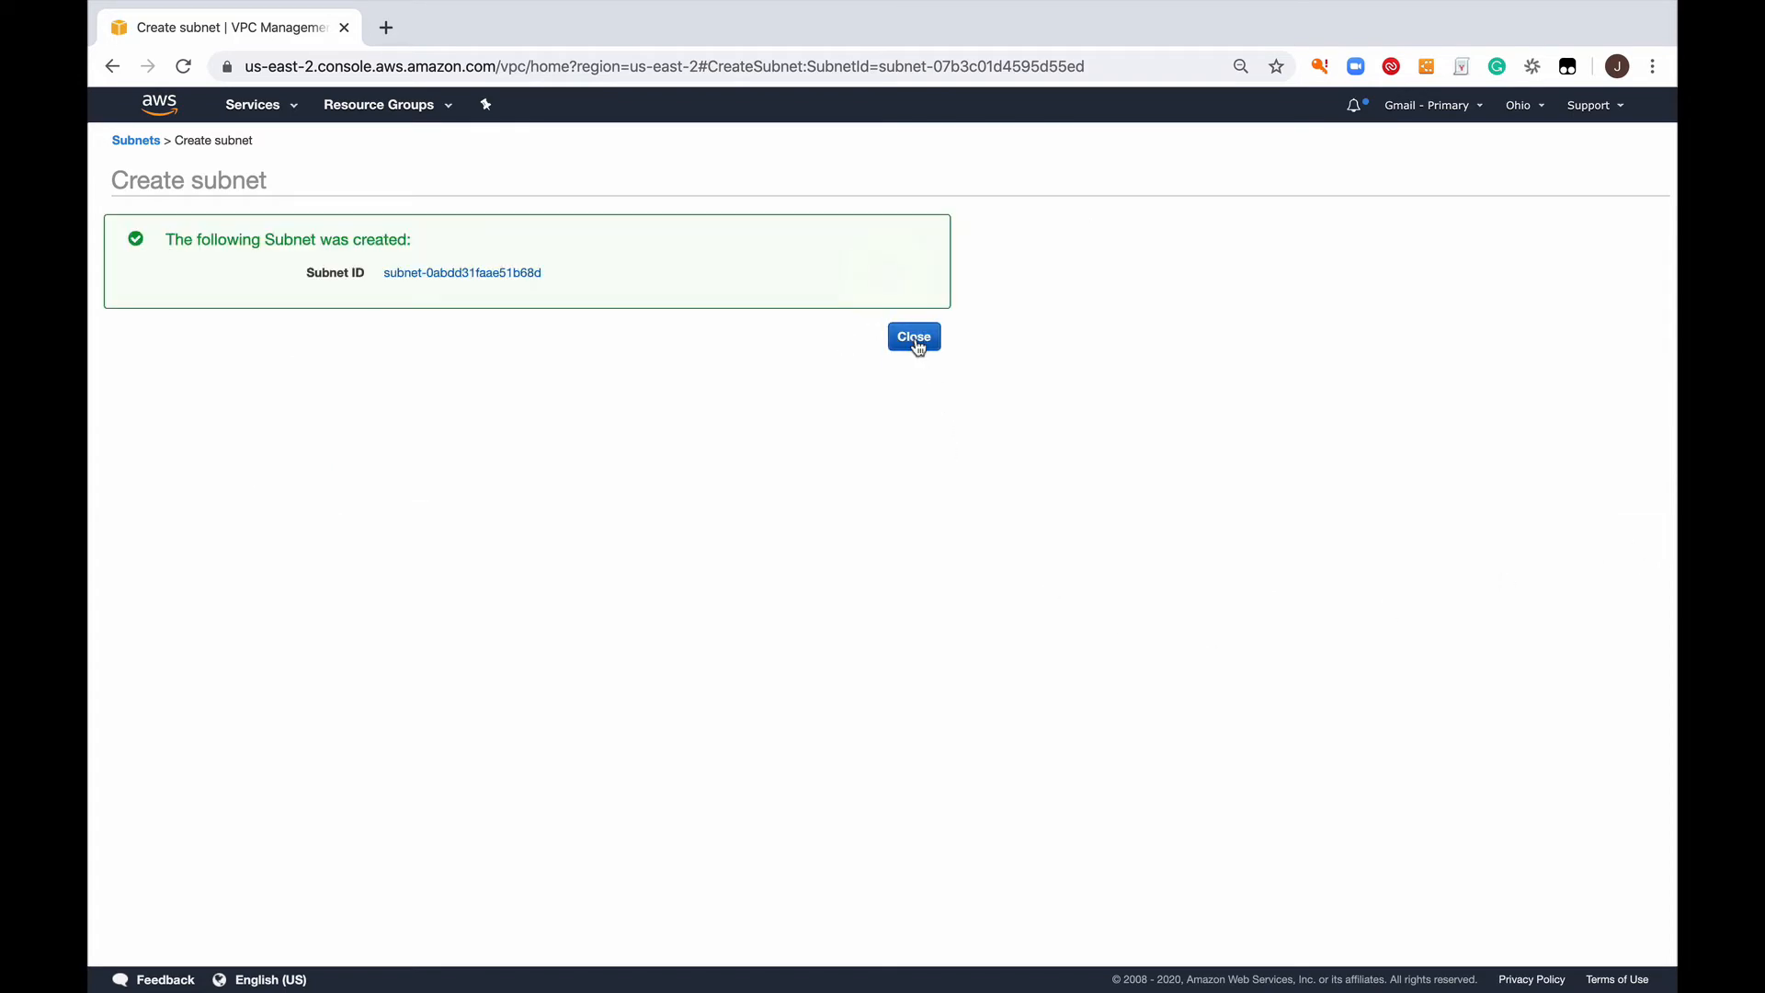
left_click(914, 336)
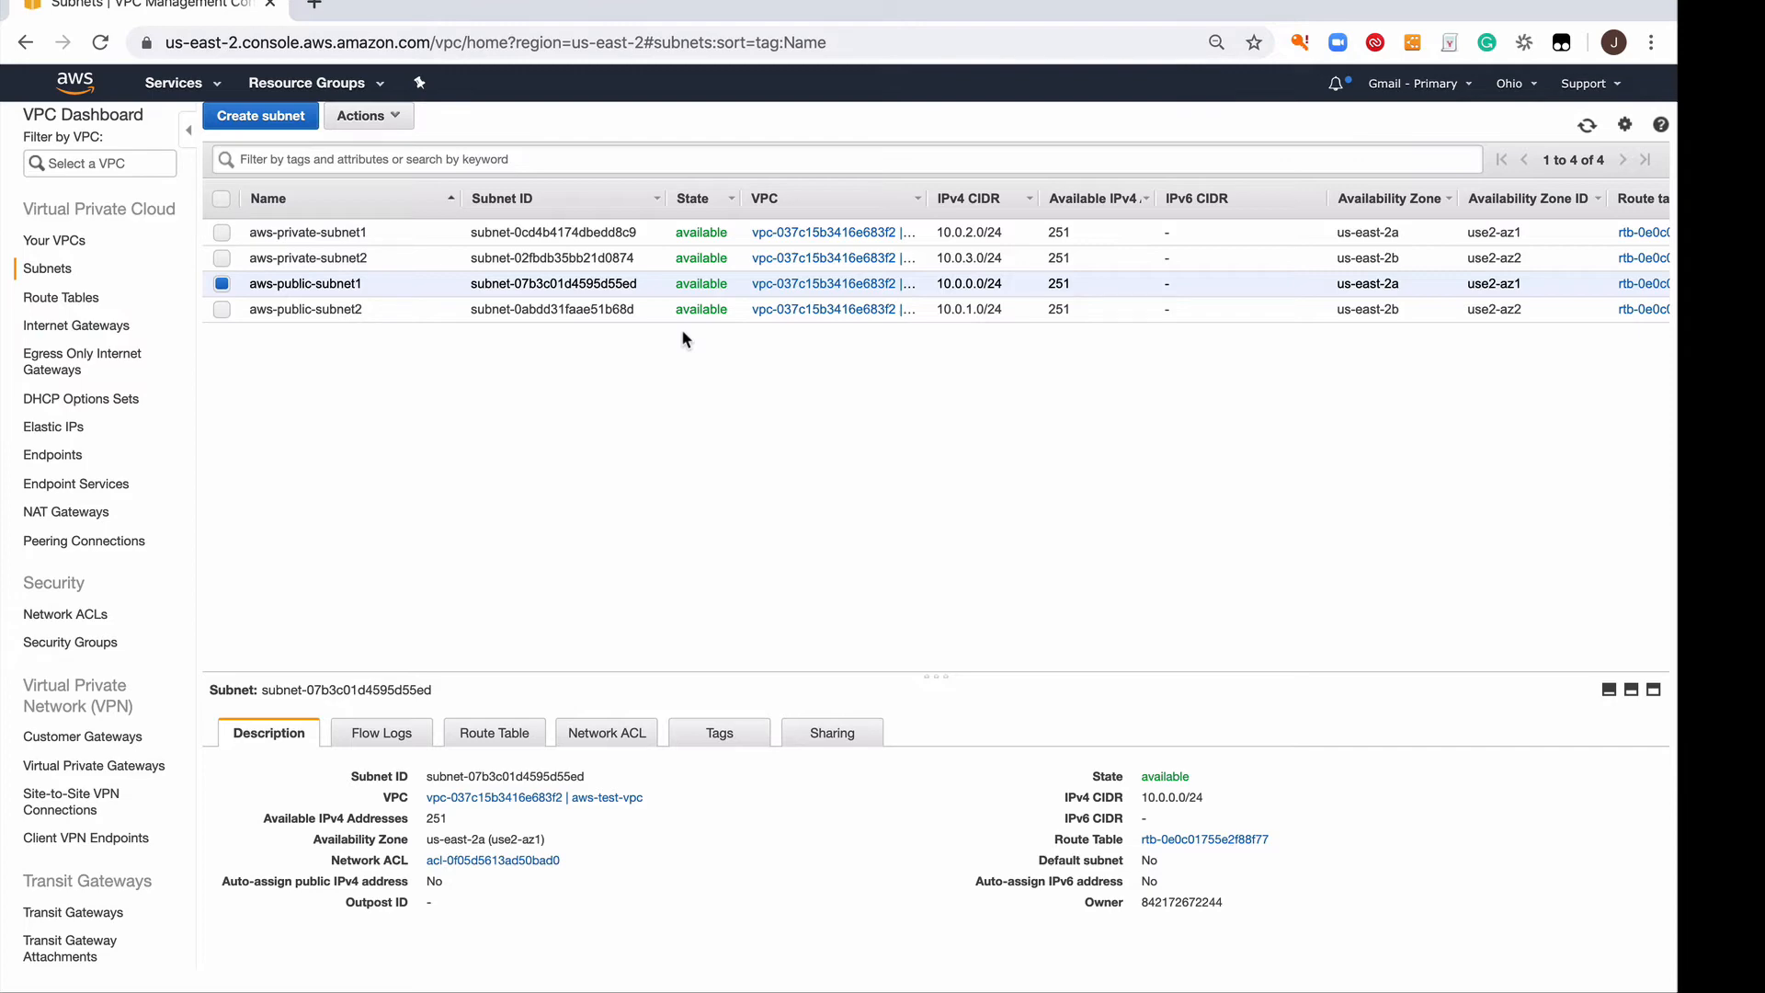
Start an EC2 instance launch with the 64-bit (x86) Amazon Linux 2 AMI and the t2.micro instance type.
left_click(83, 85)
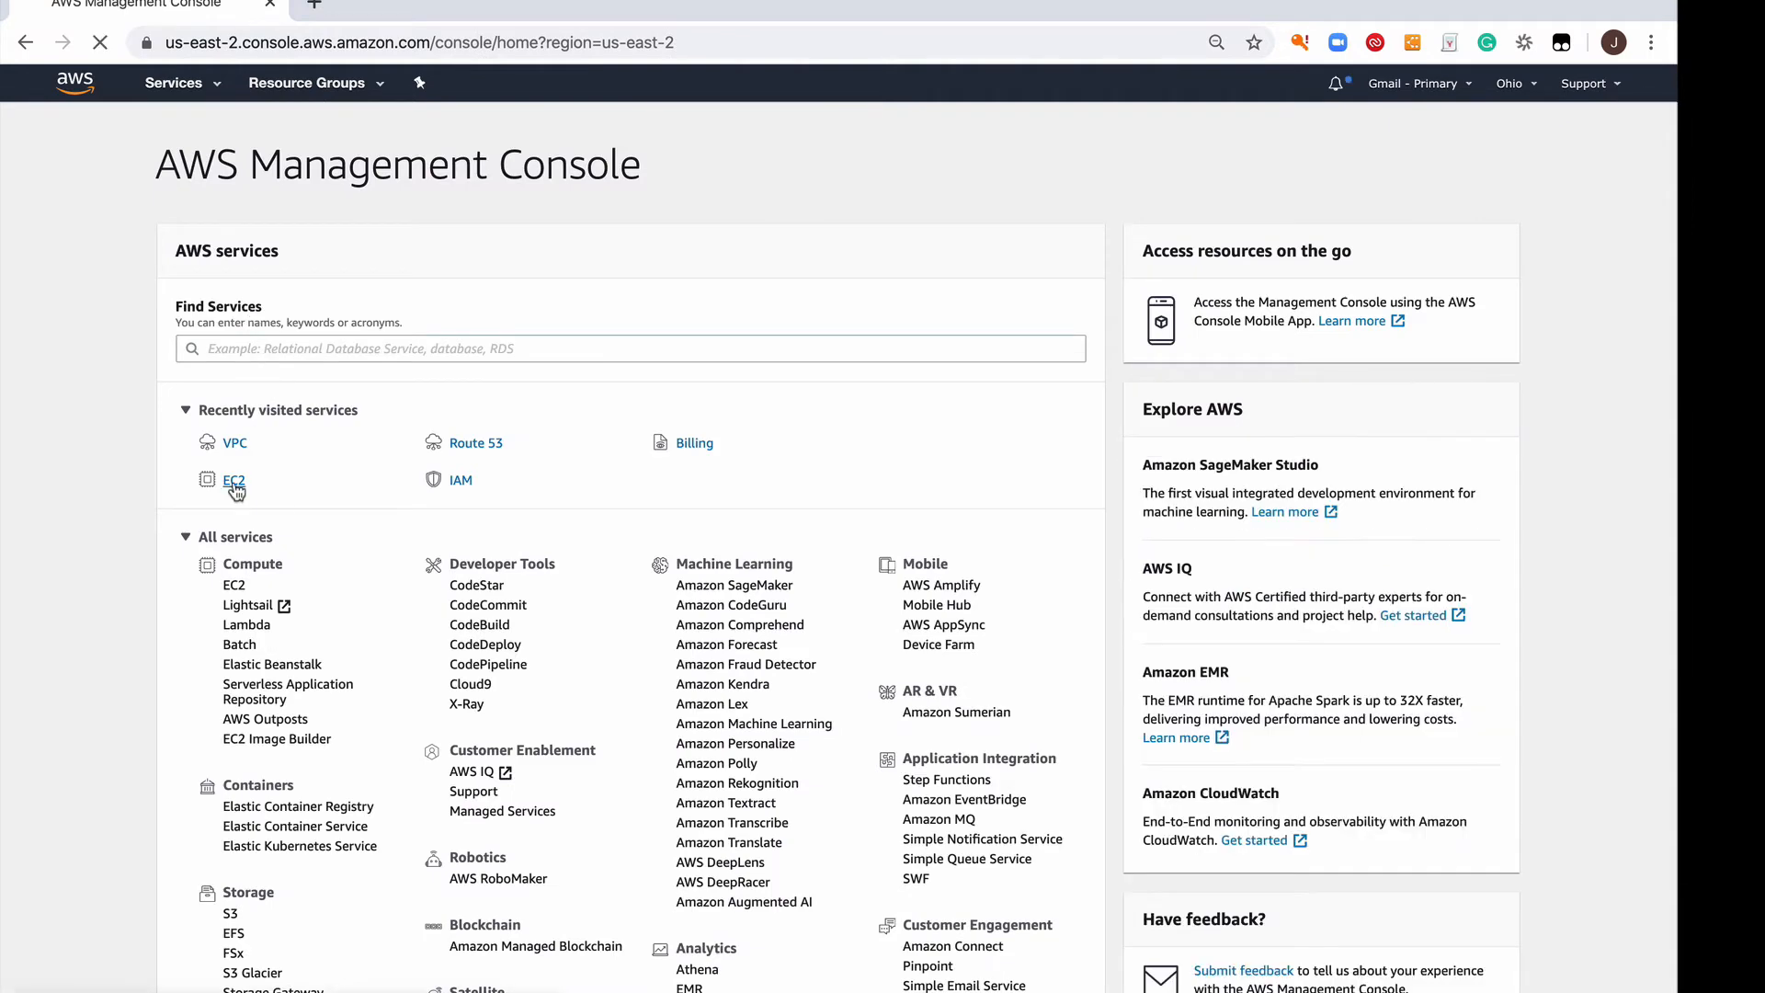
left_click(233, 482)
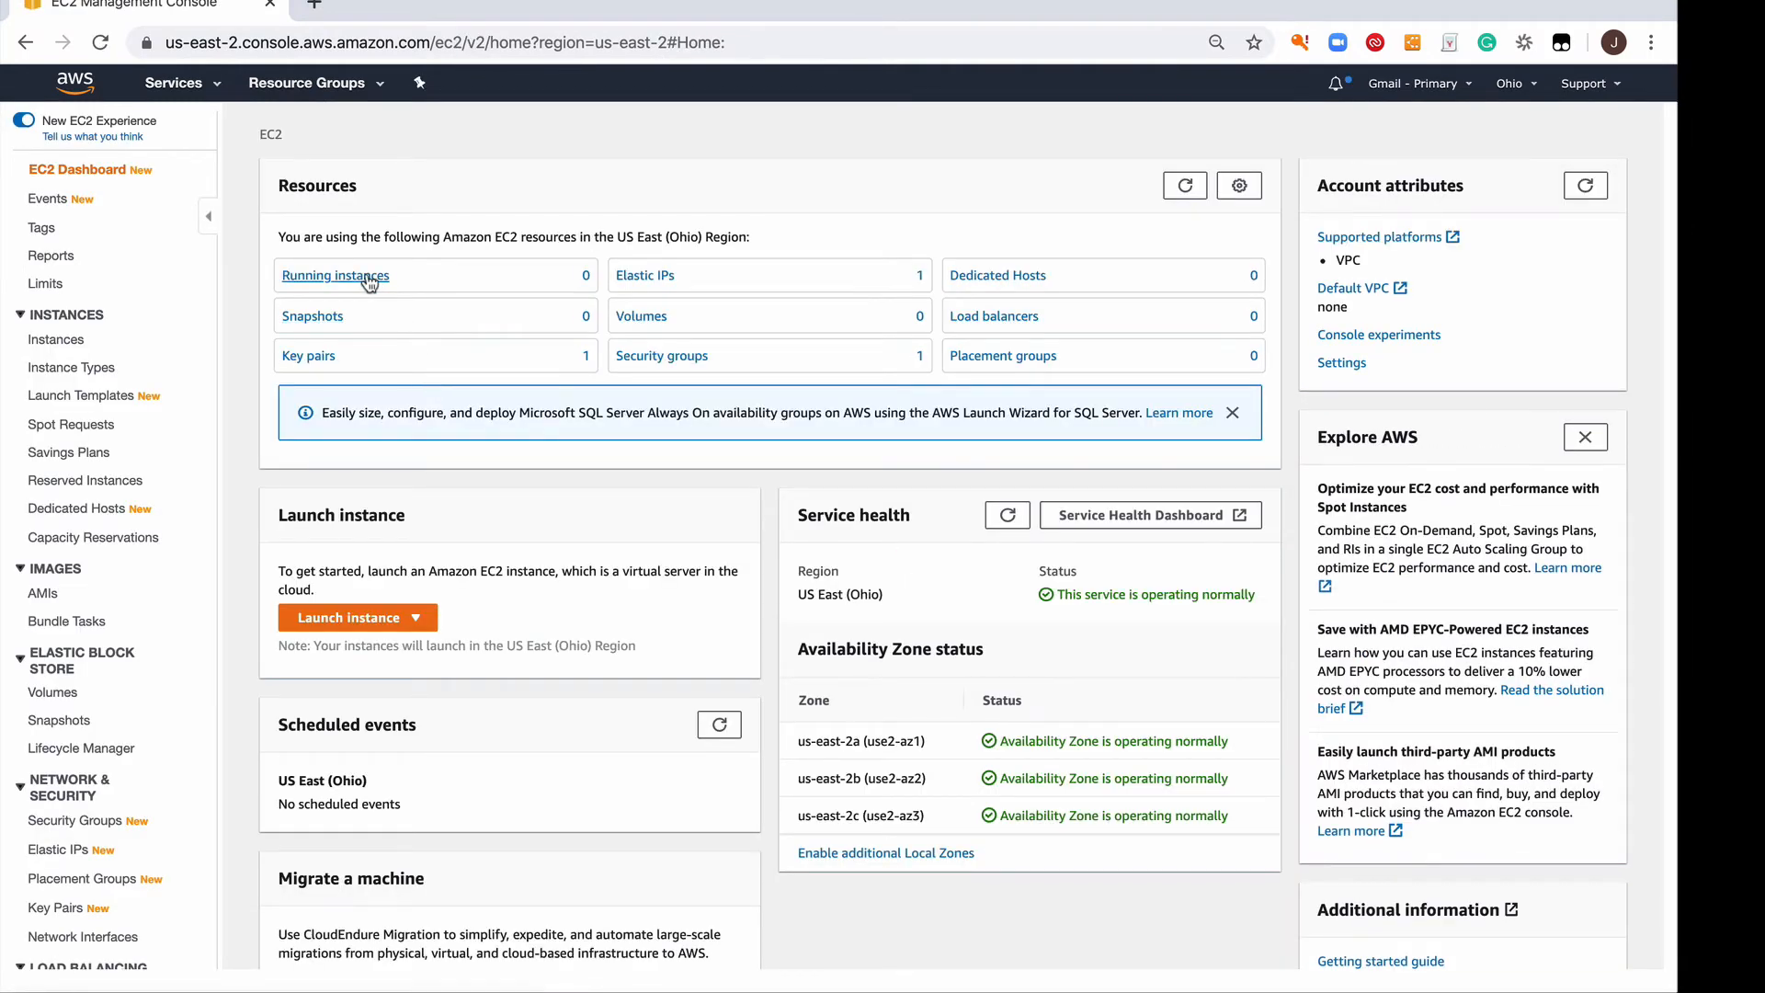
left_click(349, 617)
left_click(336, 644)
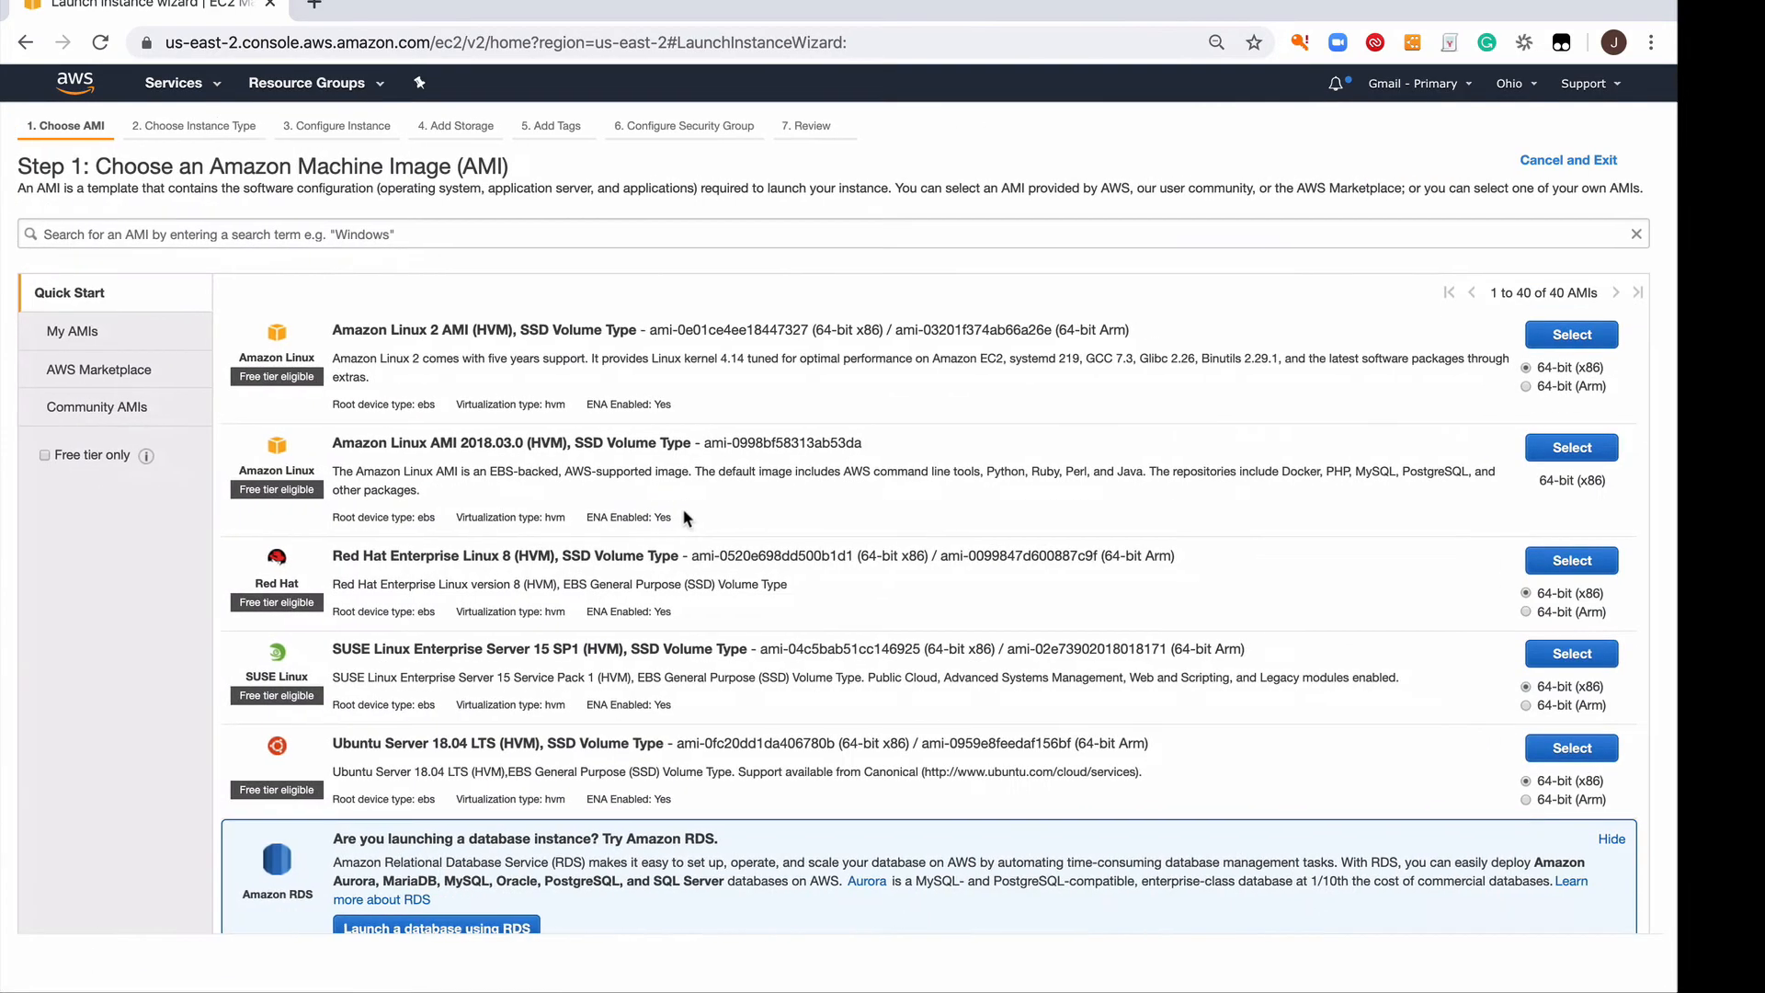
left_click(1553, 333)
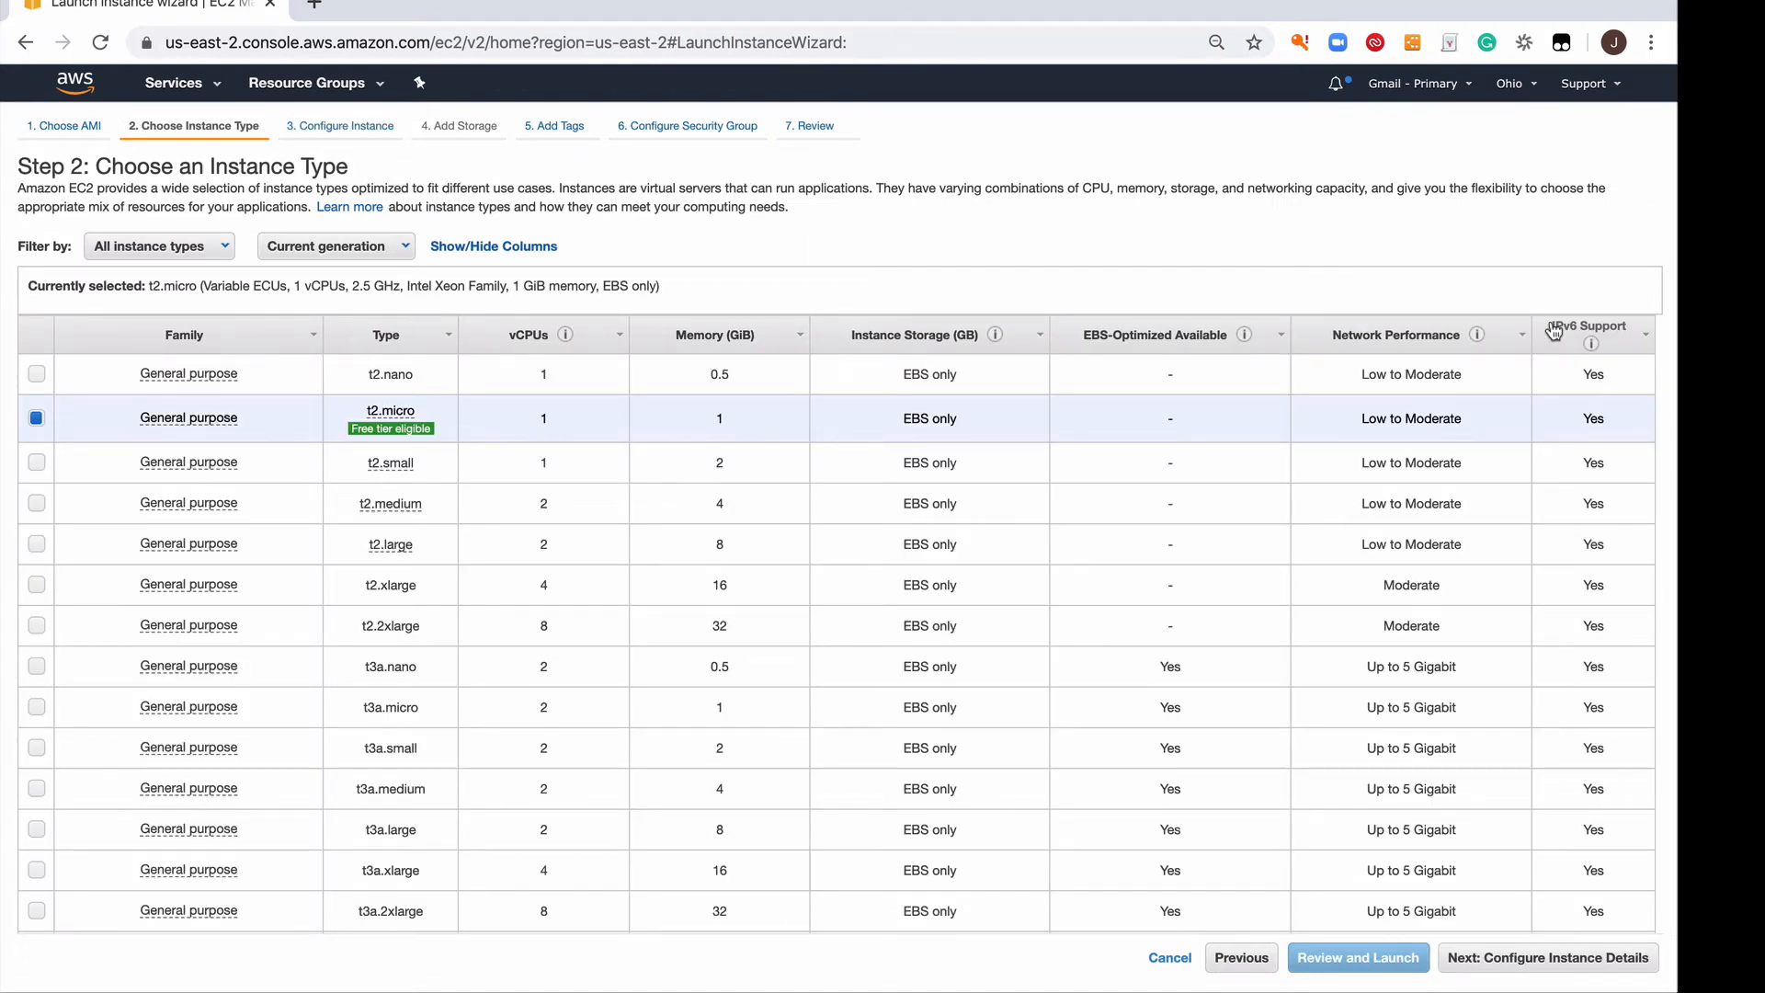
left_click(1552, 959)
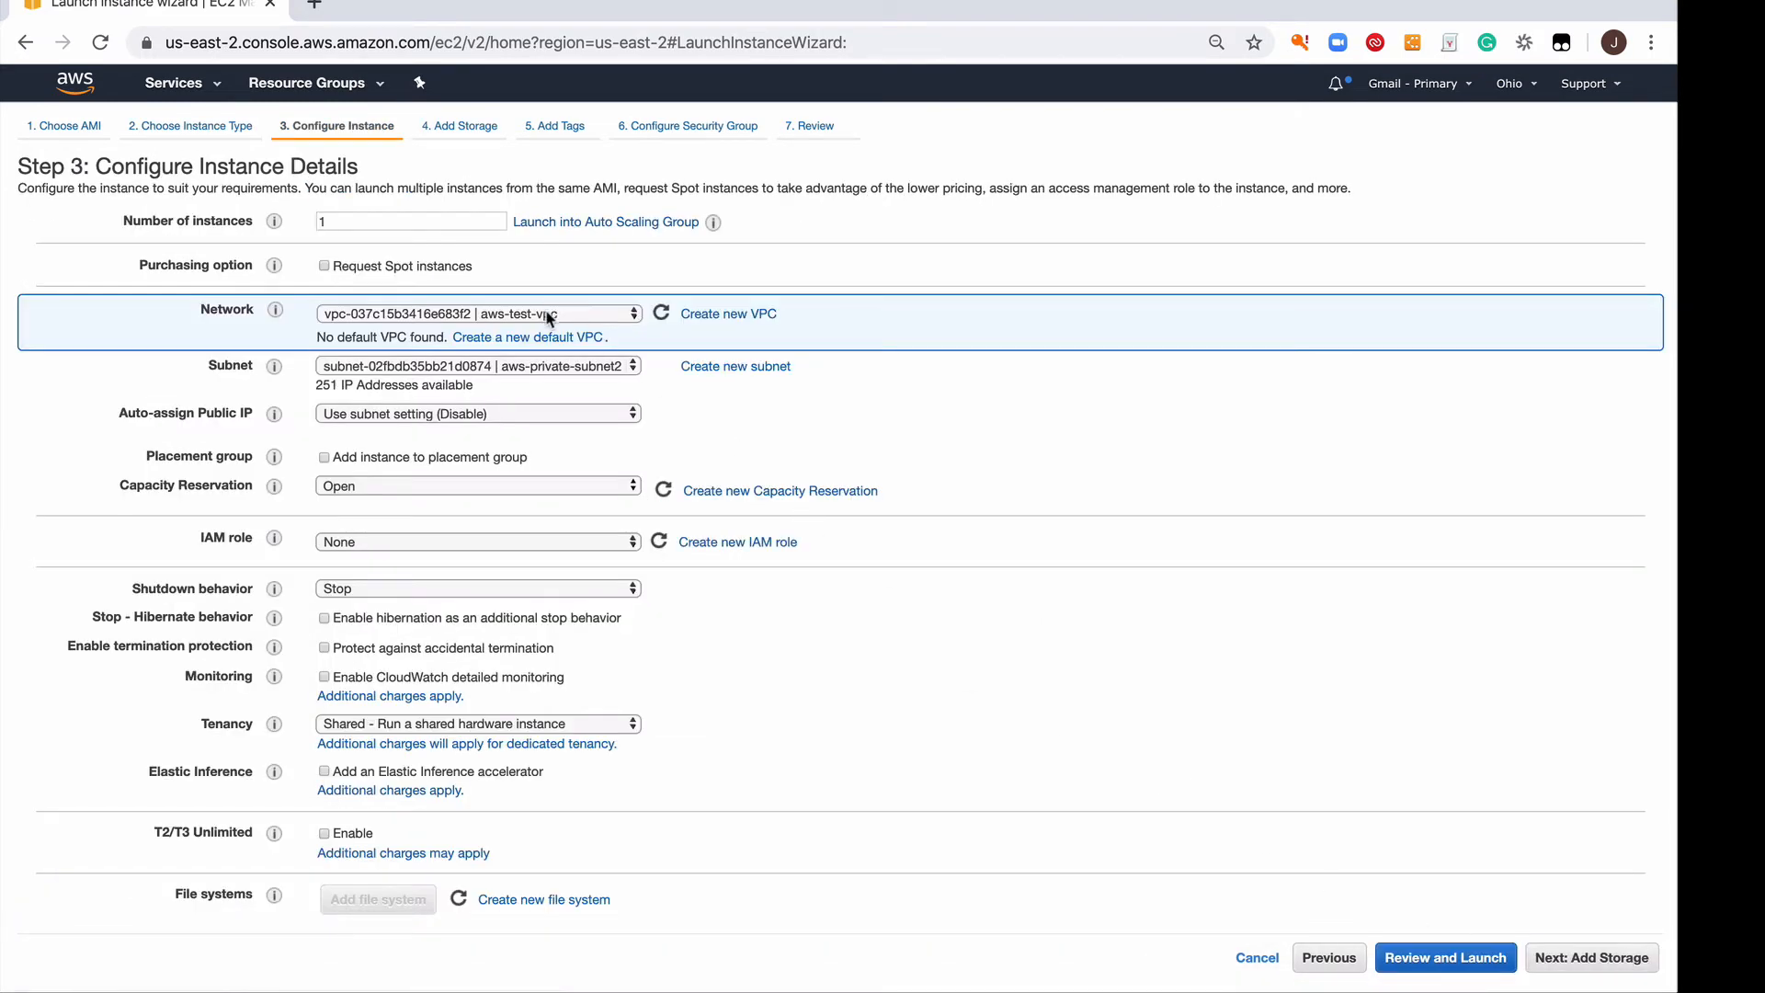
Place the instance in aws-public-subnet1 and enable auto-assignment of a public IP.
left_click(551, 367)
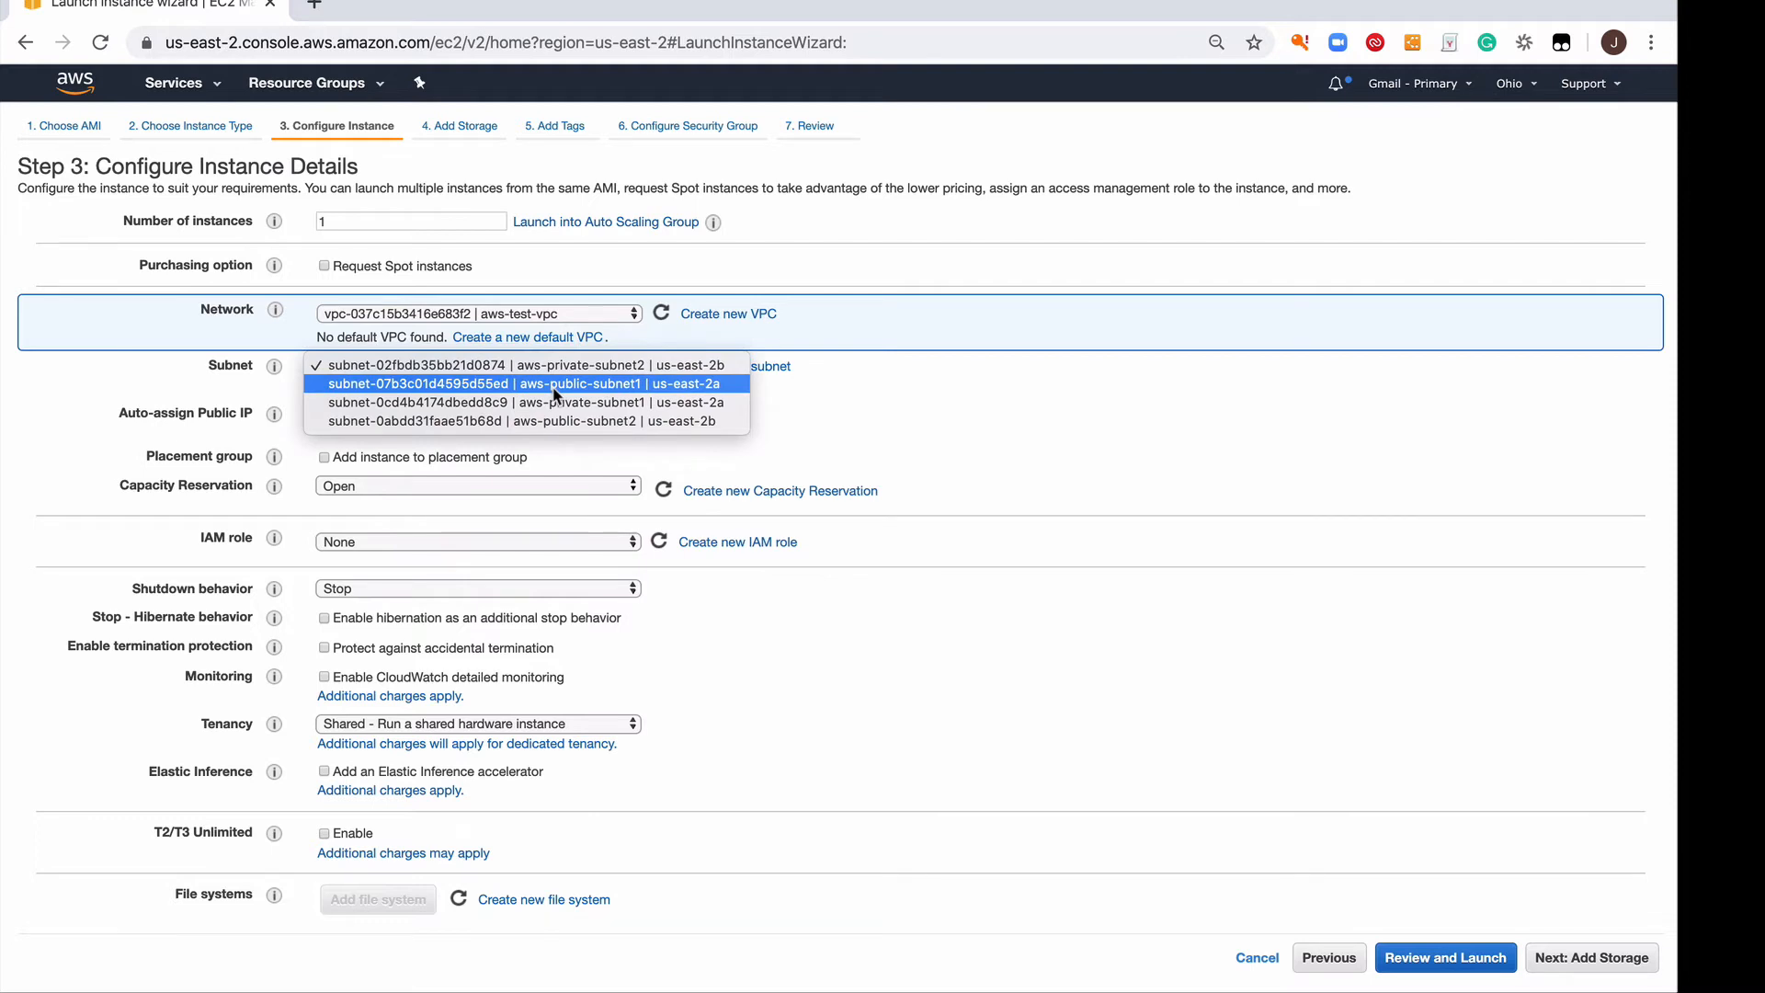
left_click(555, 384)
left_click(502, 414)
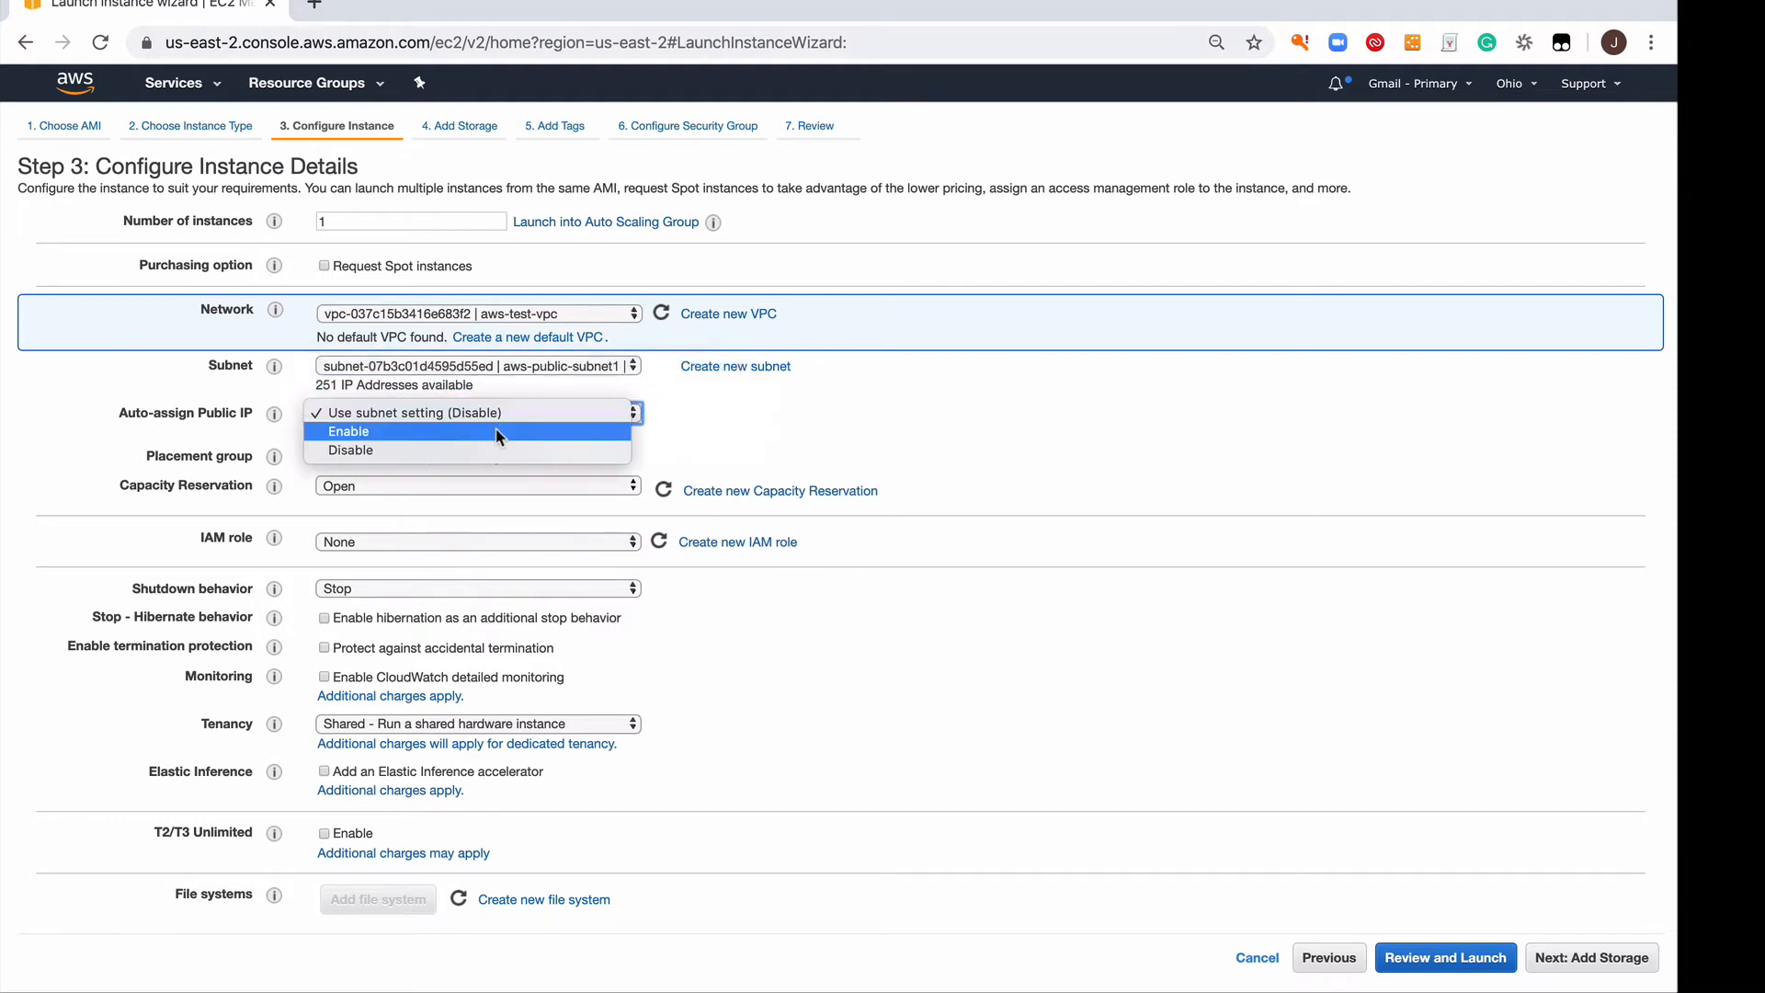
left_click(497, 433)
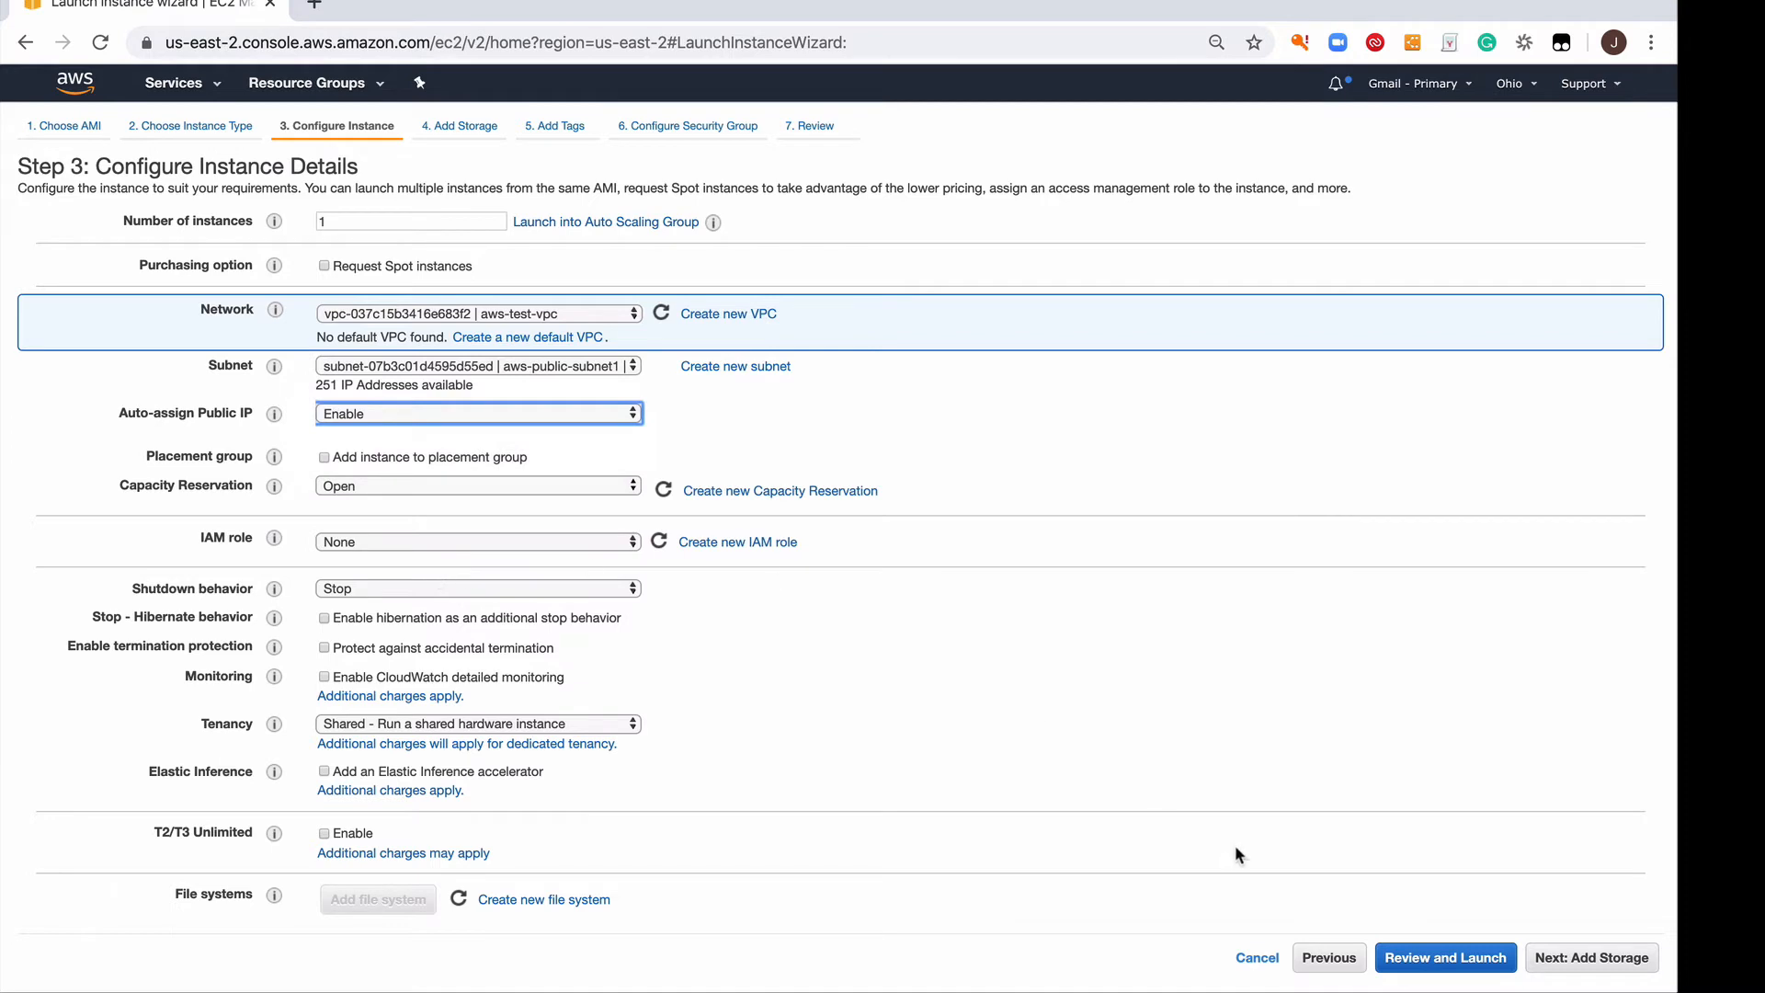
left_click(1575, 961)
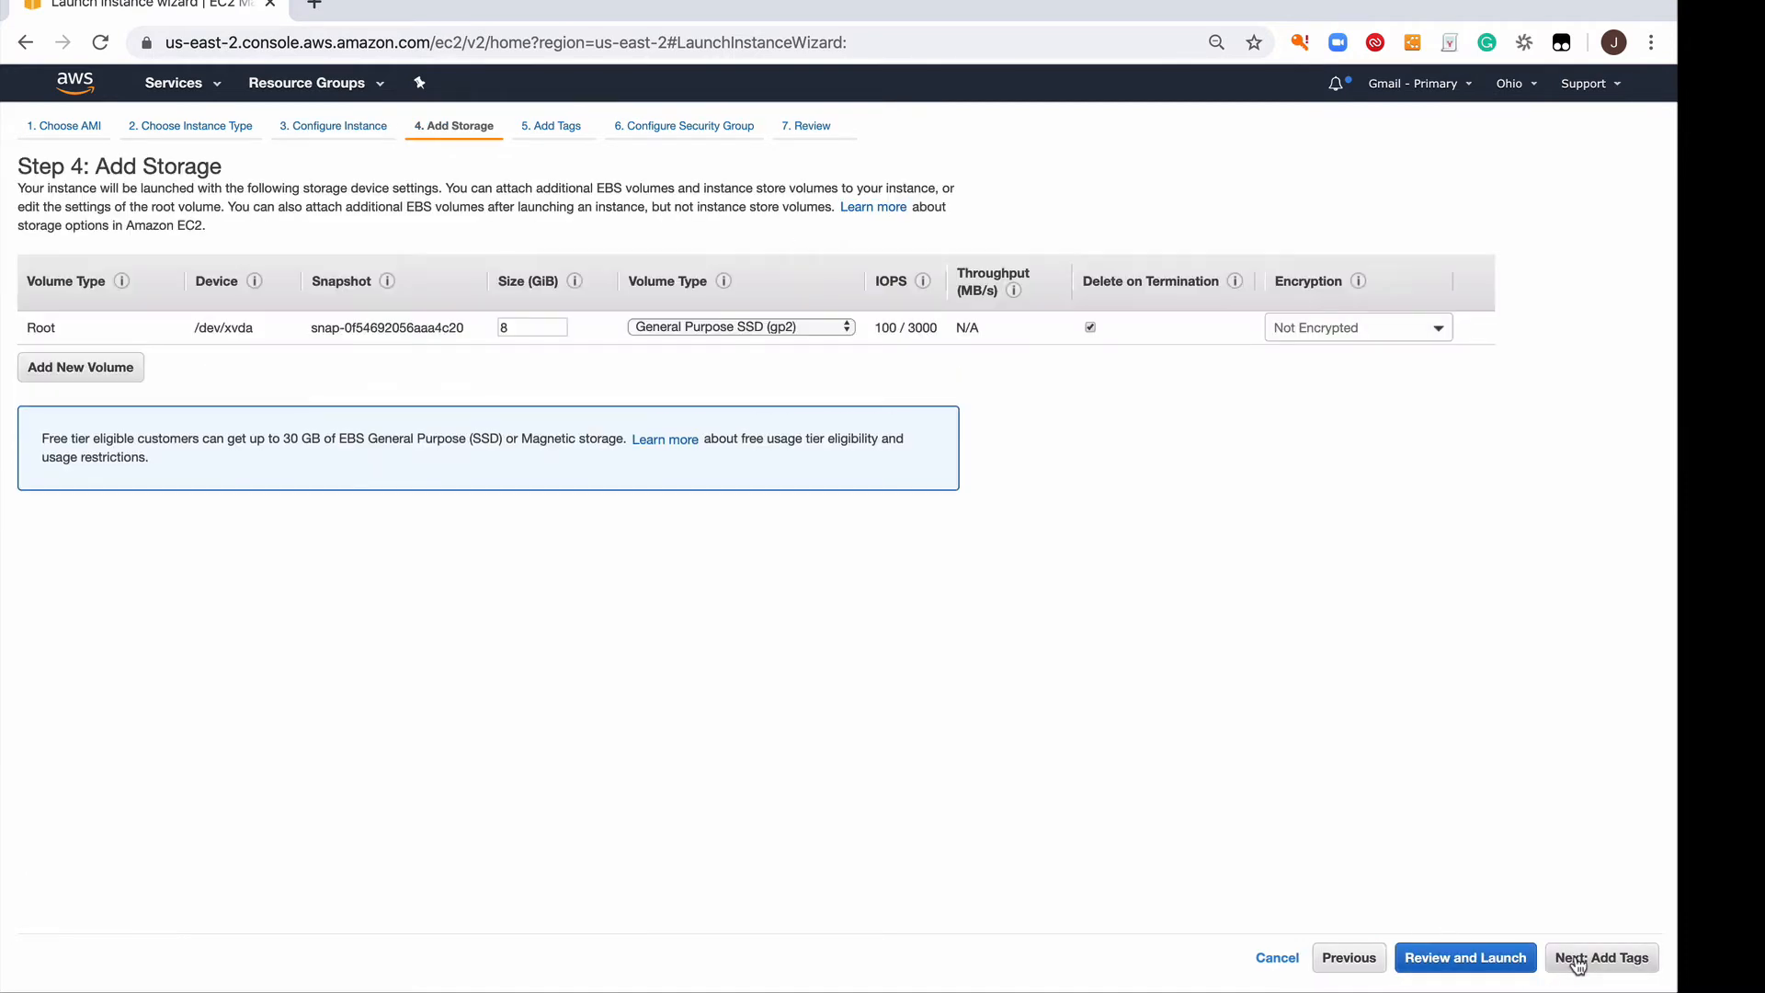
Keep the default storage and add a tag with key Name and value aws-public-instance.
left_click(1575, 961)
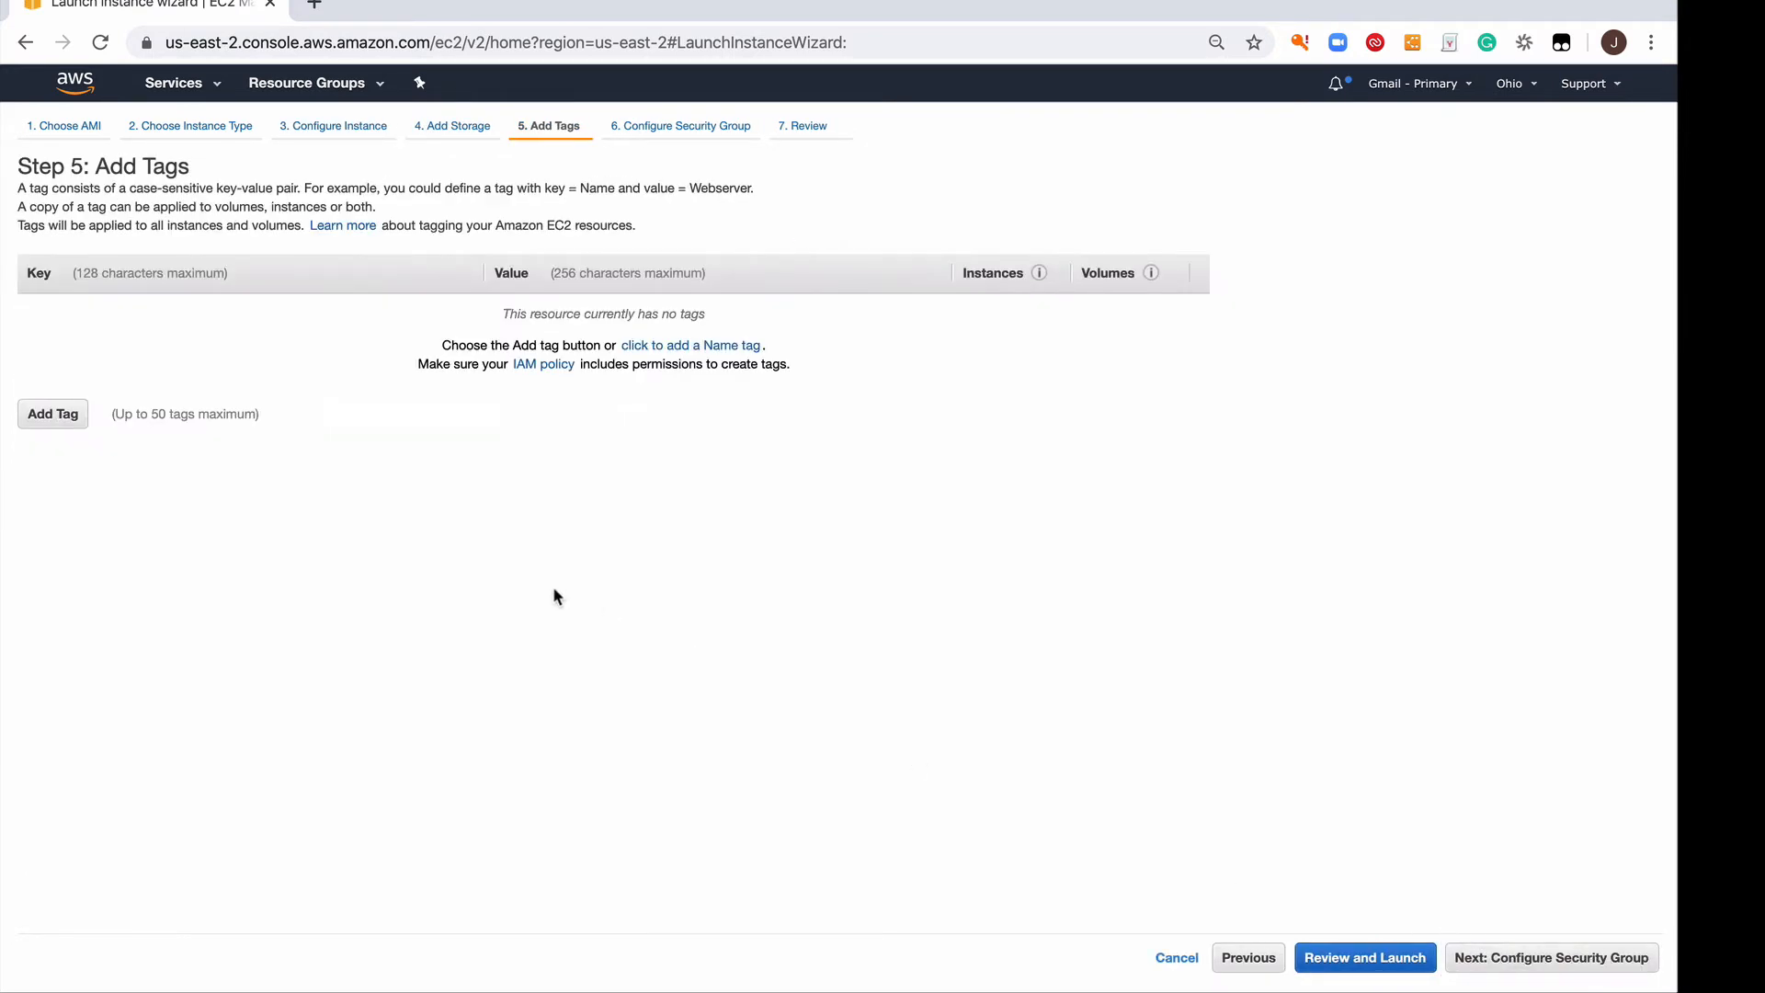
left_click(52, 414)
type("Name")
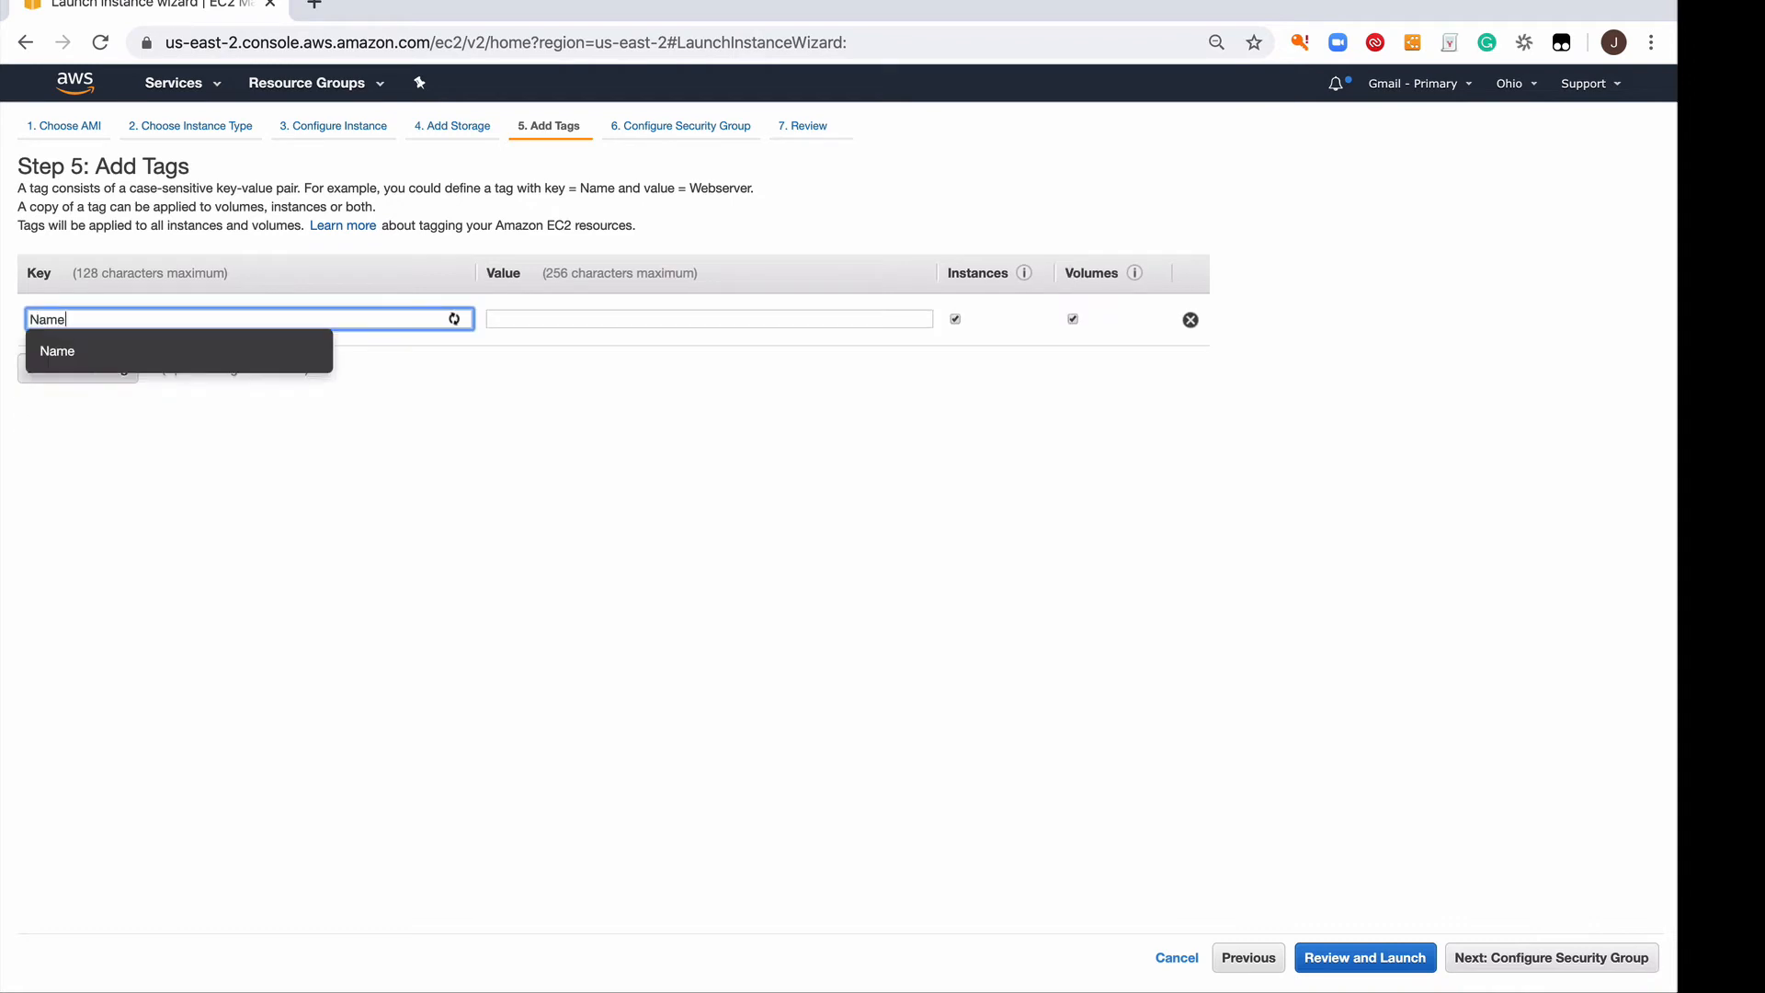
key("Tab")
type("aws-")
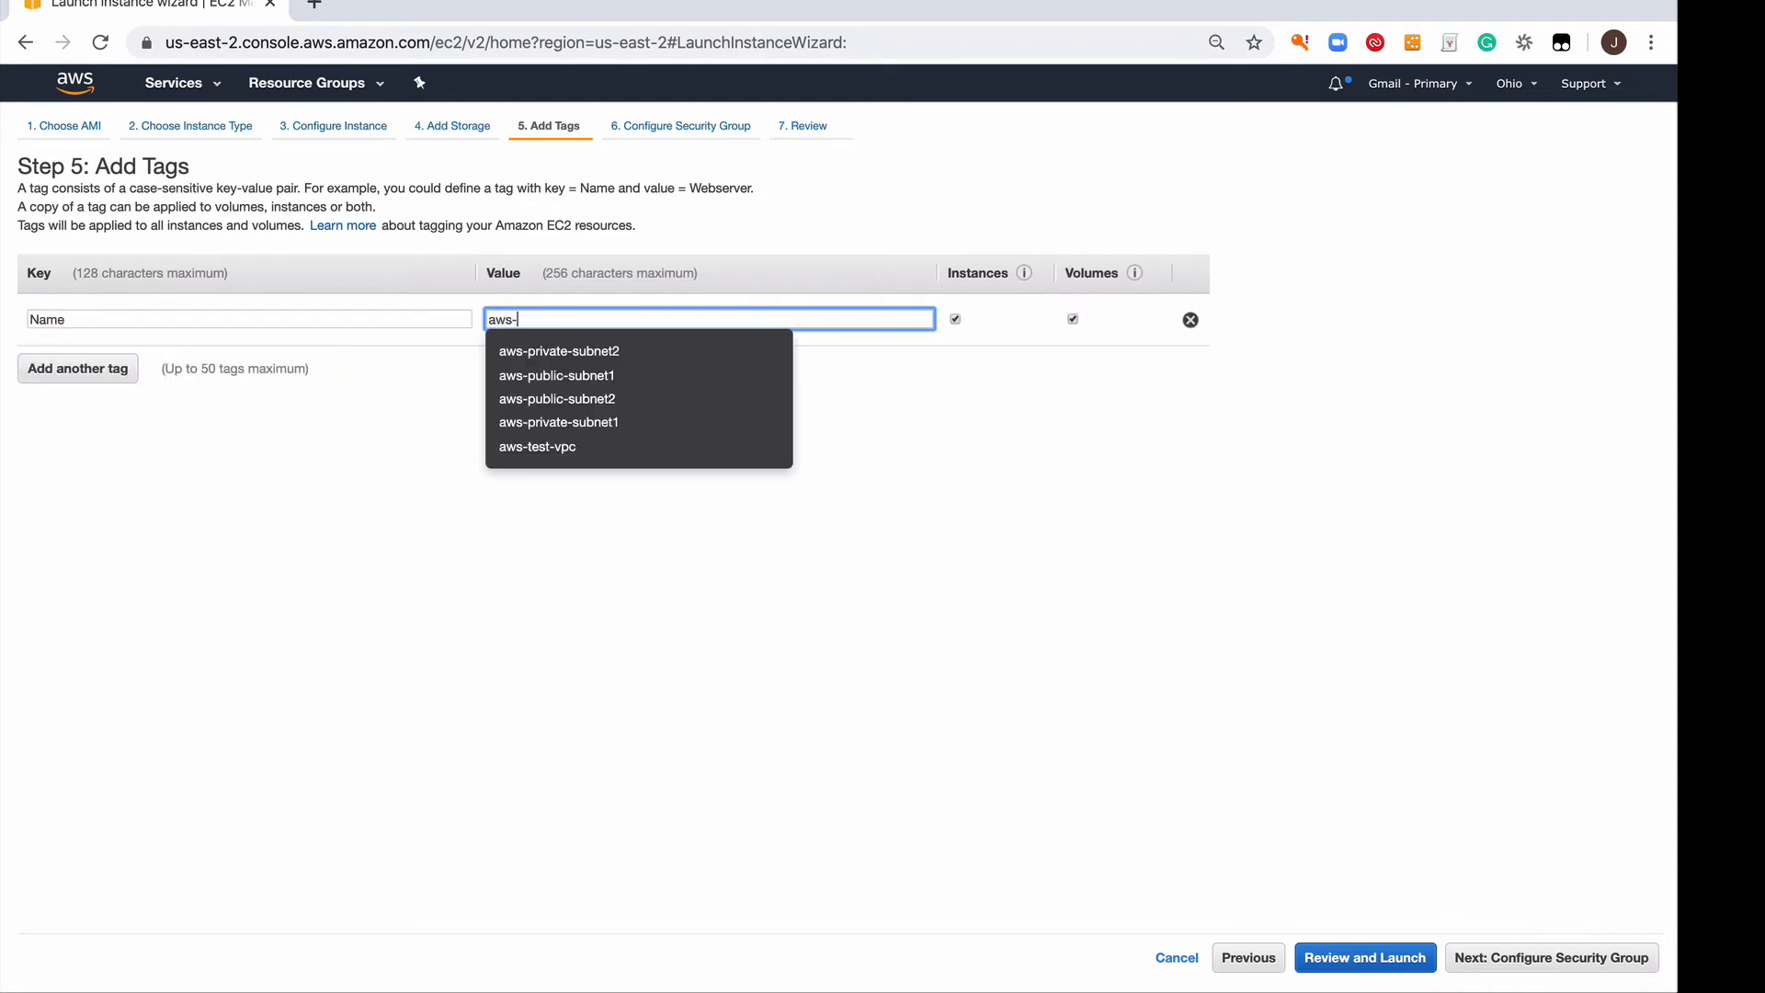
type("pu")
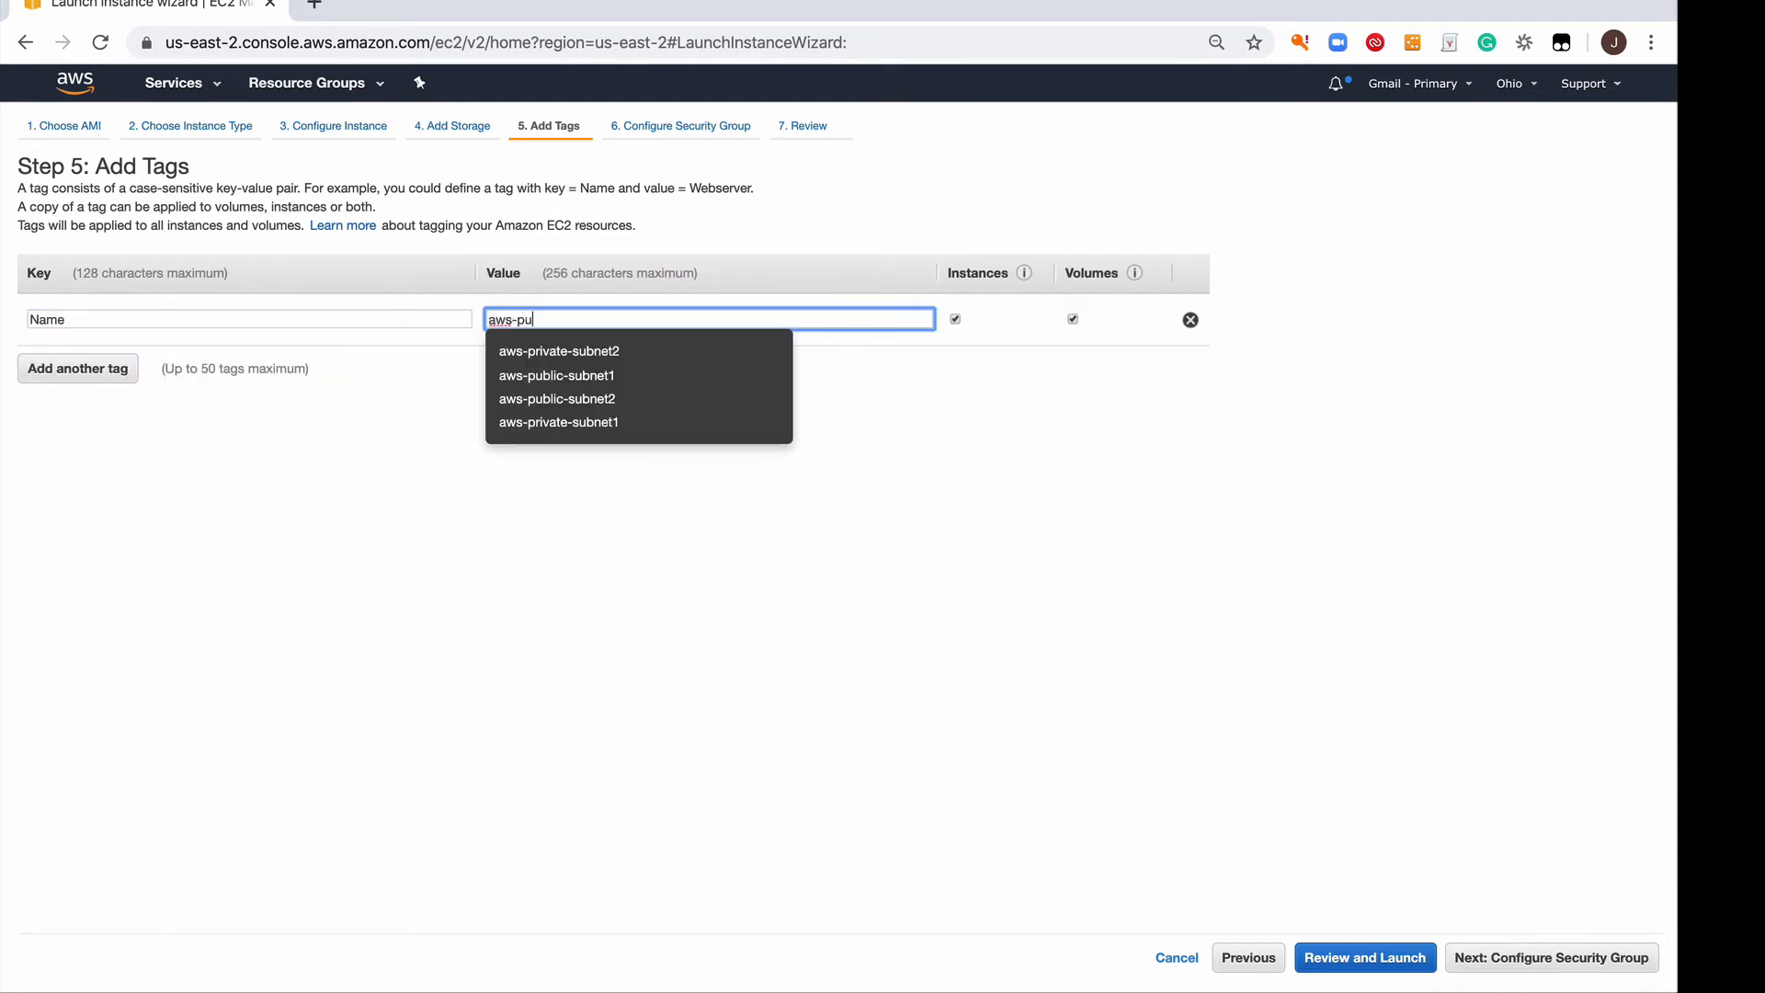
type("blic-")
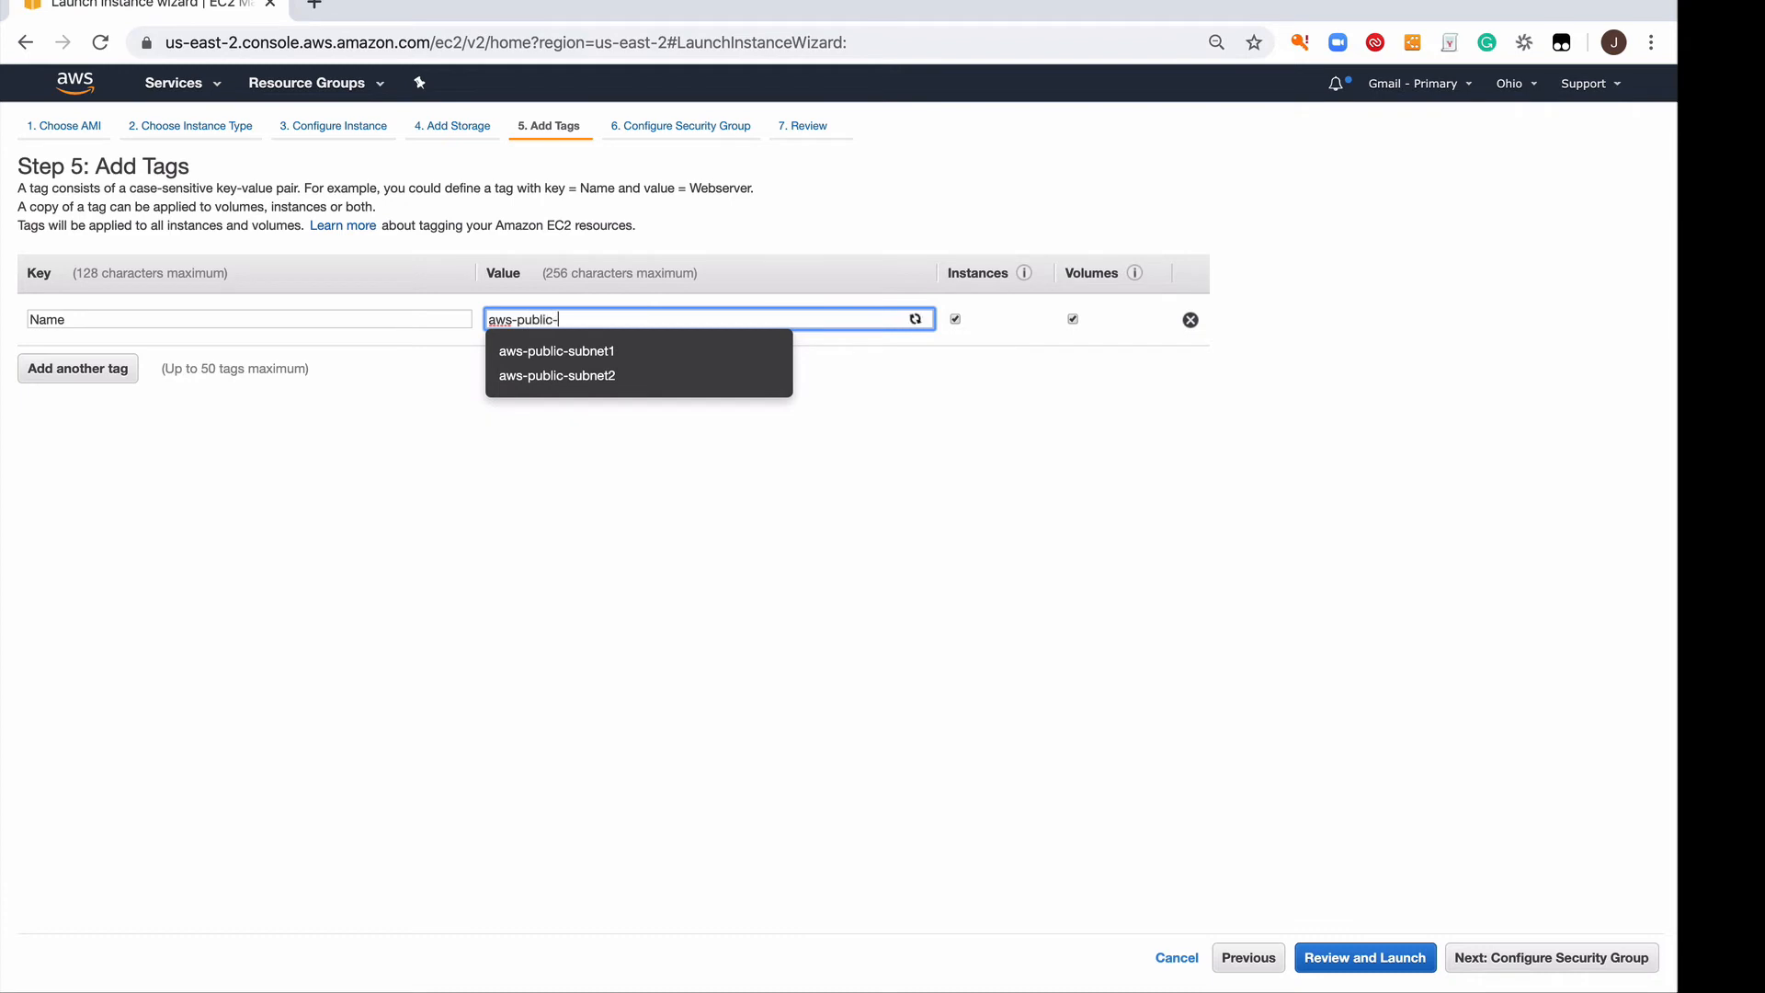
type("instance")
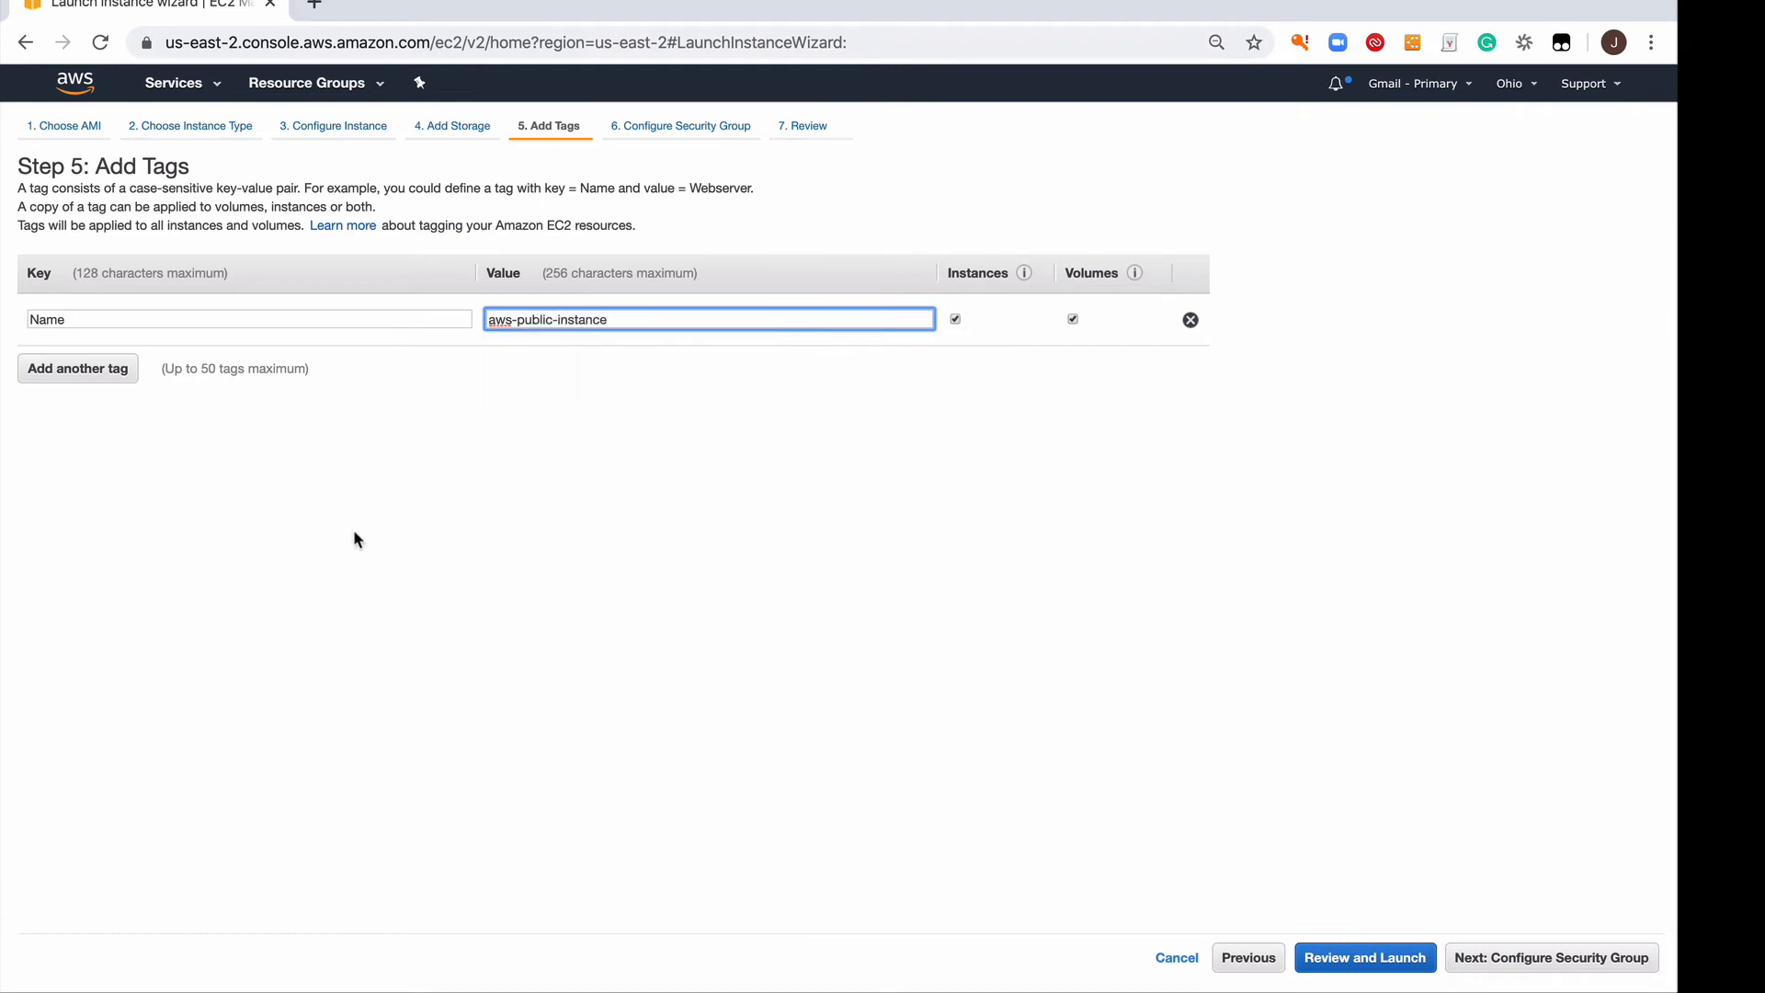
left_click(1502, 962)
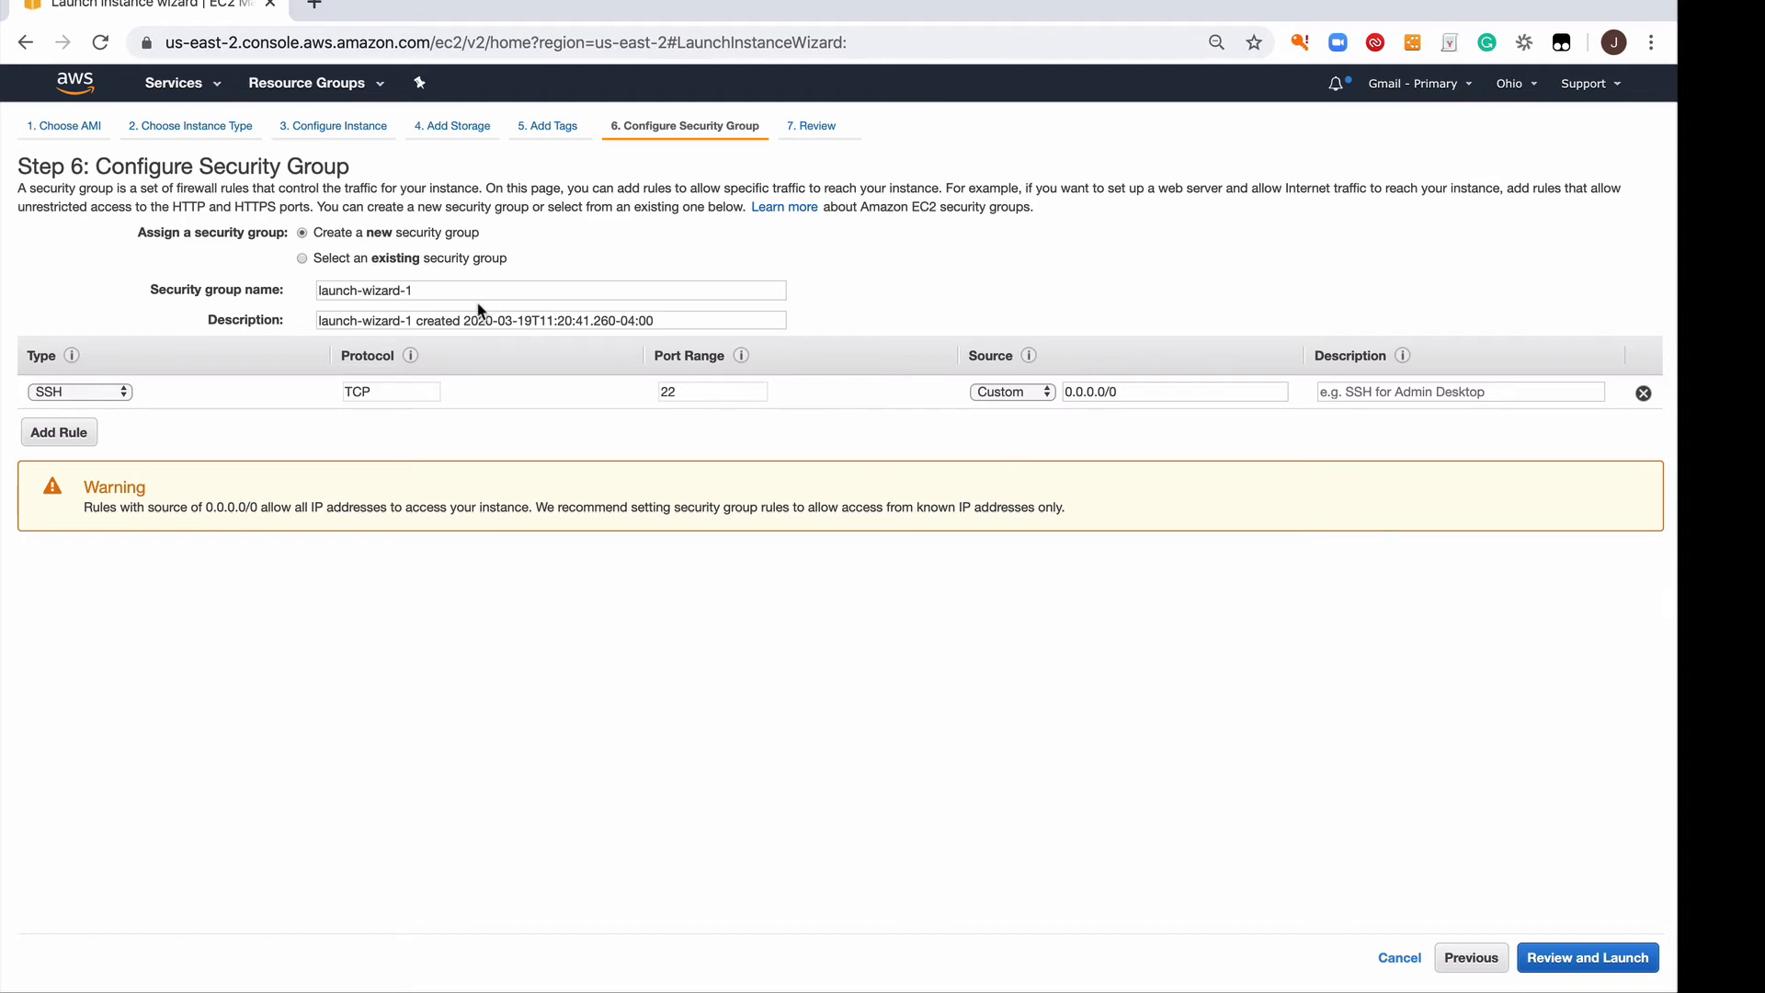
Name the new security group aws-public-sg with the description "aws public sg", keeping its SSH rule, and proceed to the launch review.
triple_click(433, 290)
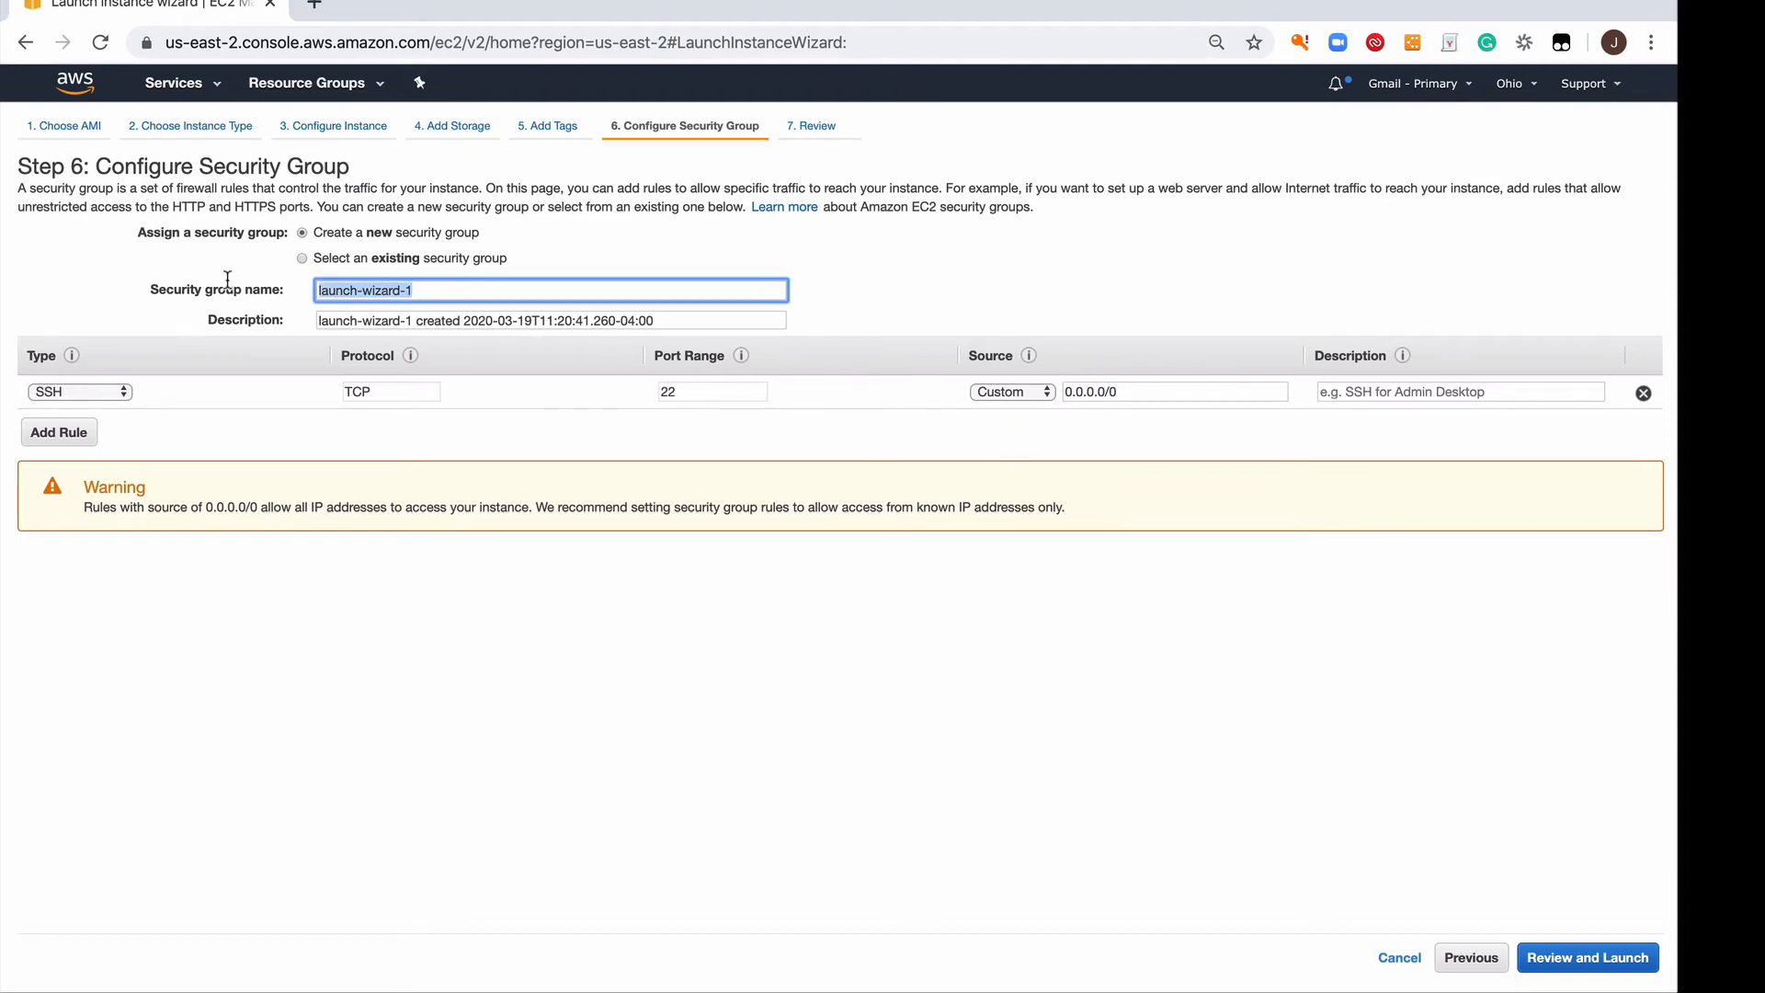
type("aws-public-sg")
key("Tab")
type("aws")
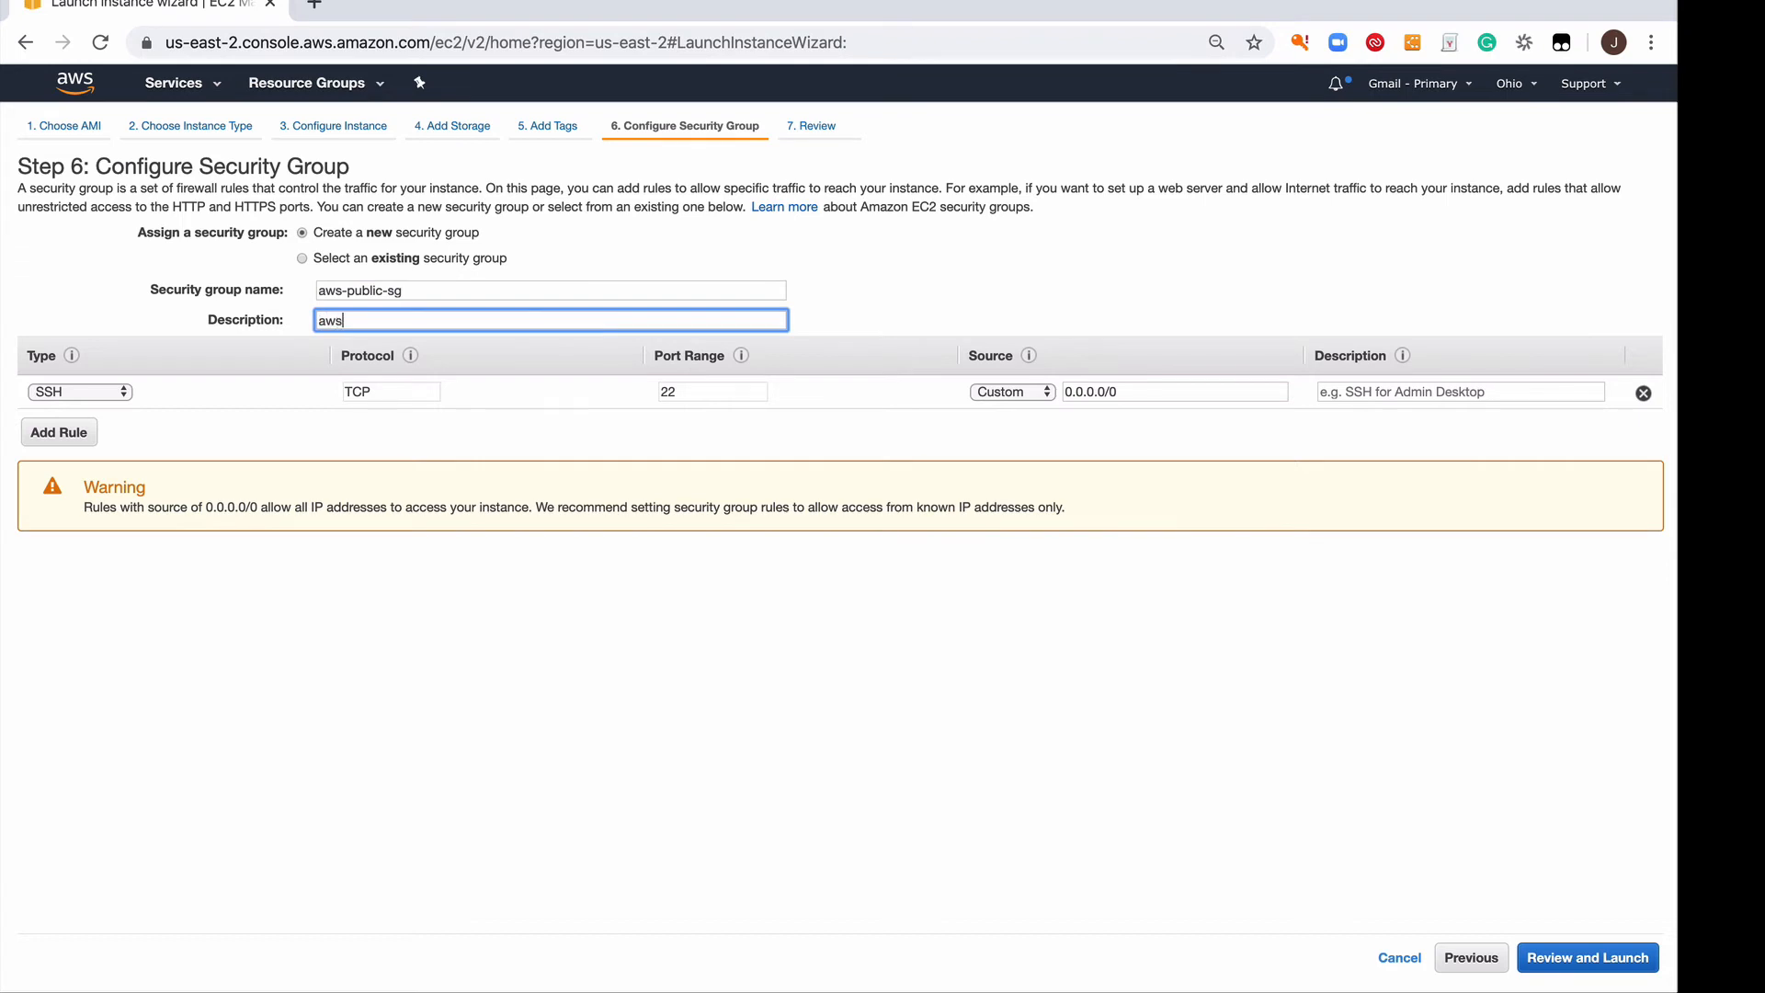
type(" public sg")
left_click(1560, 959)
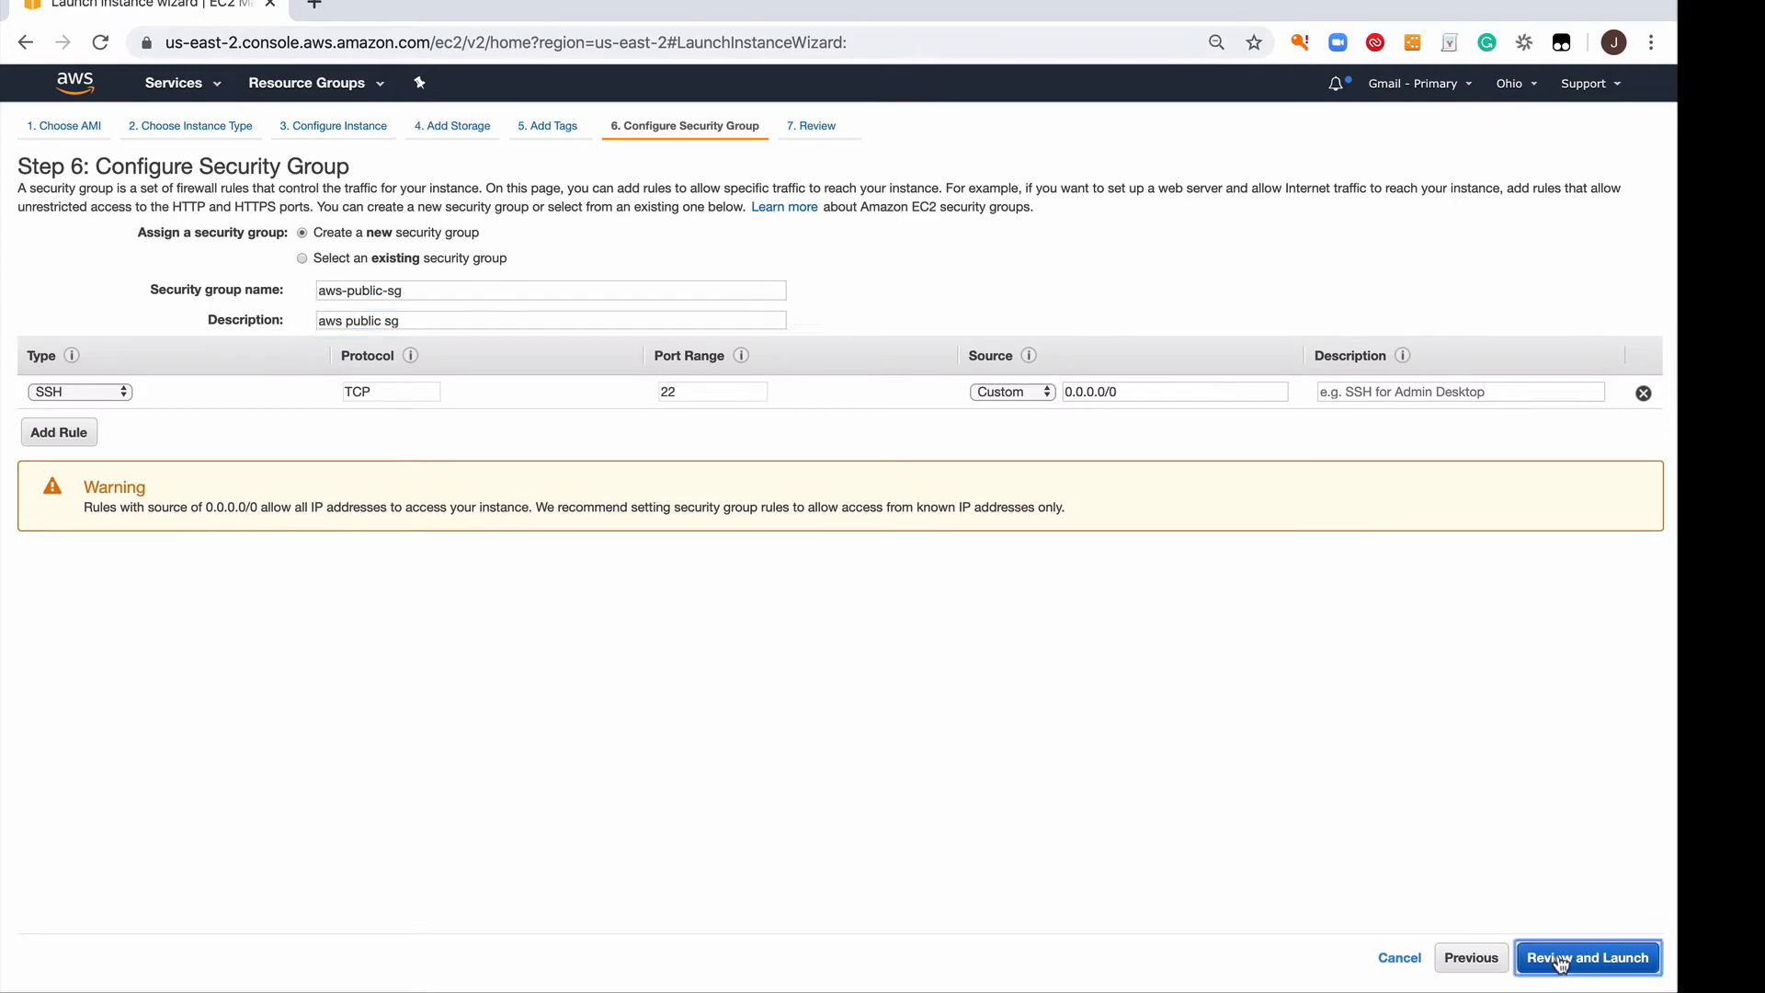
Launch the public instance with the existing key pair aws-test-key, acknowledging access to its private key file, and view the instances list.
left_click(1623, 960)
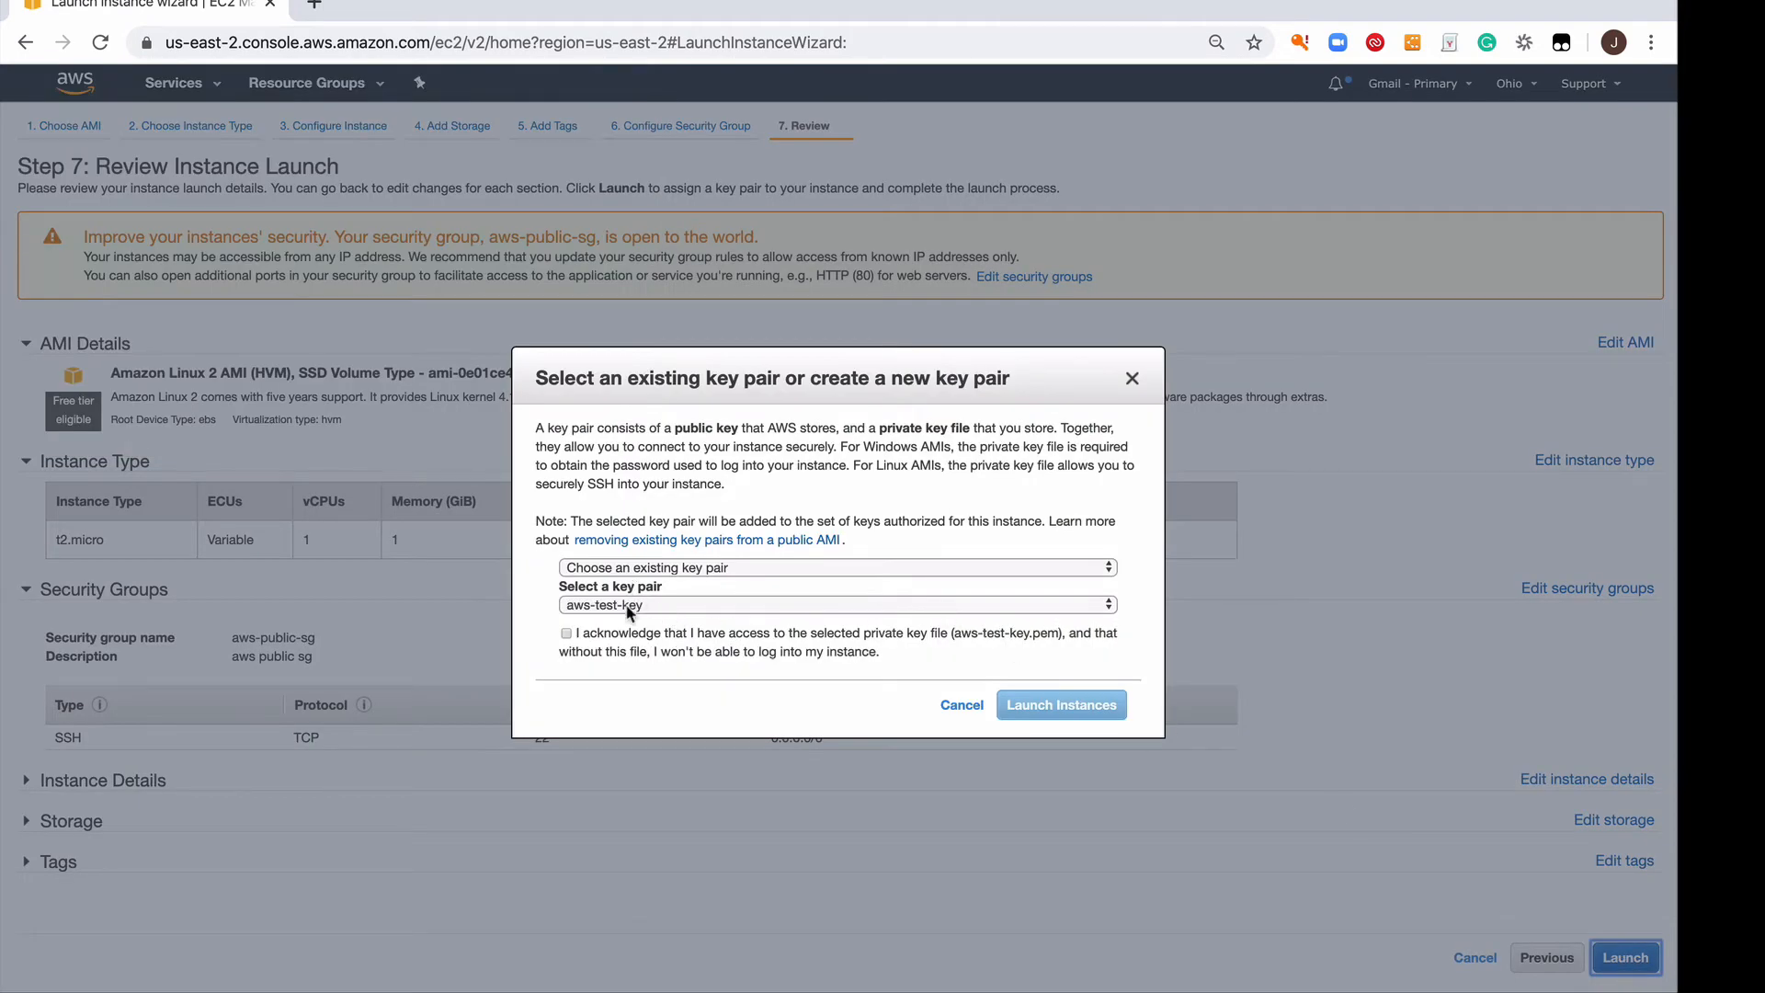
left_click(566, 633)
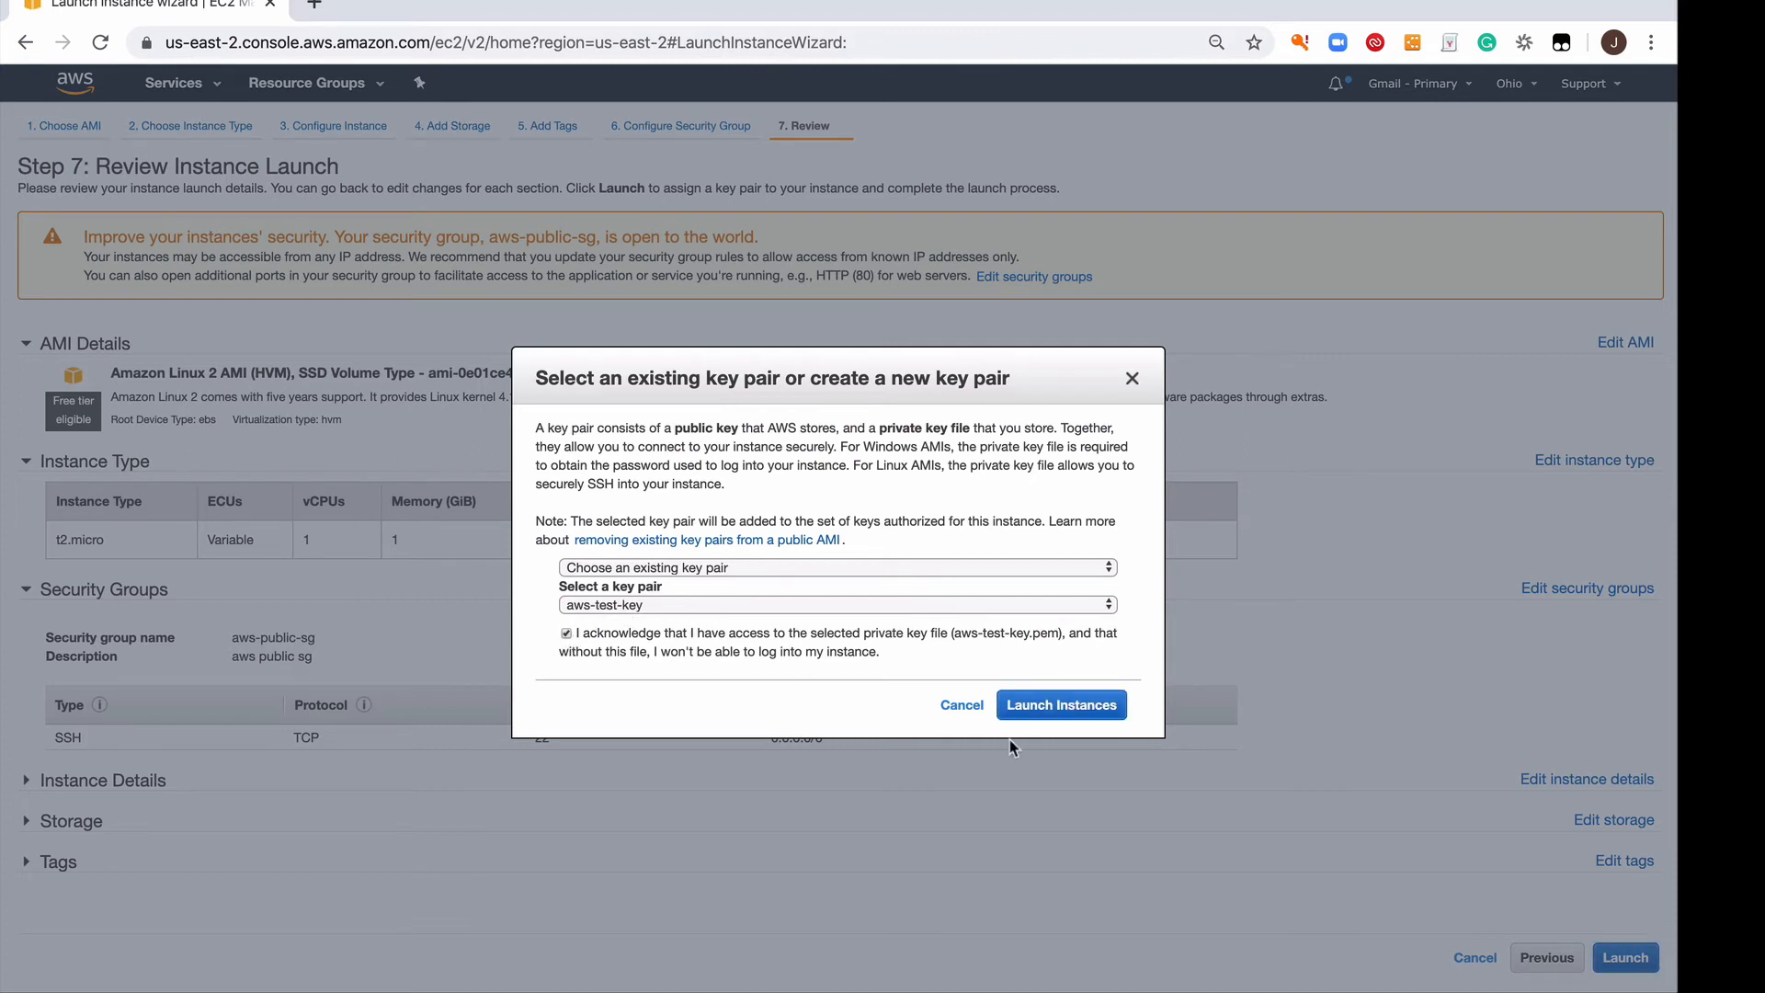
left_click(1055, 703)
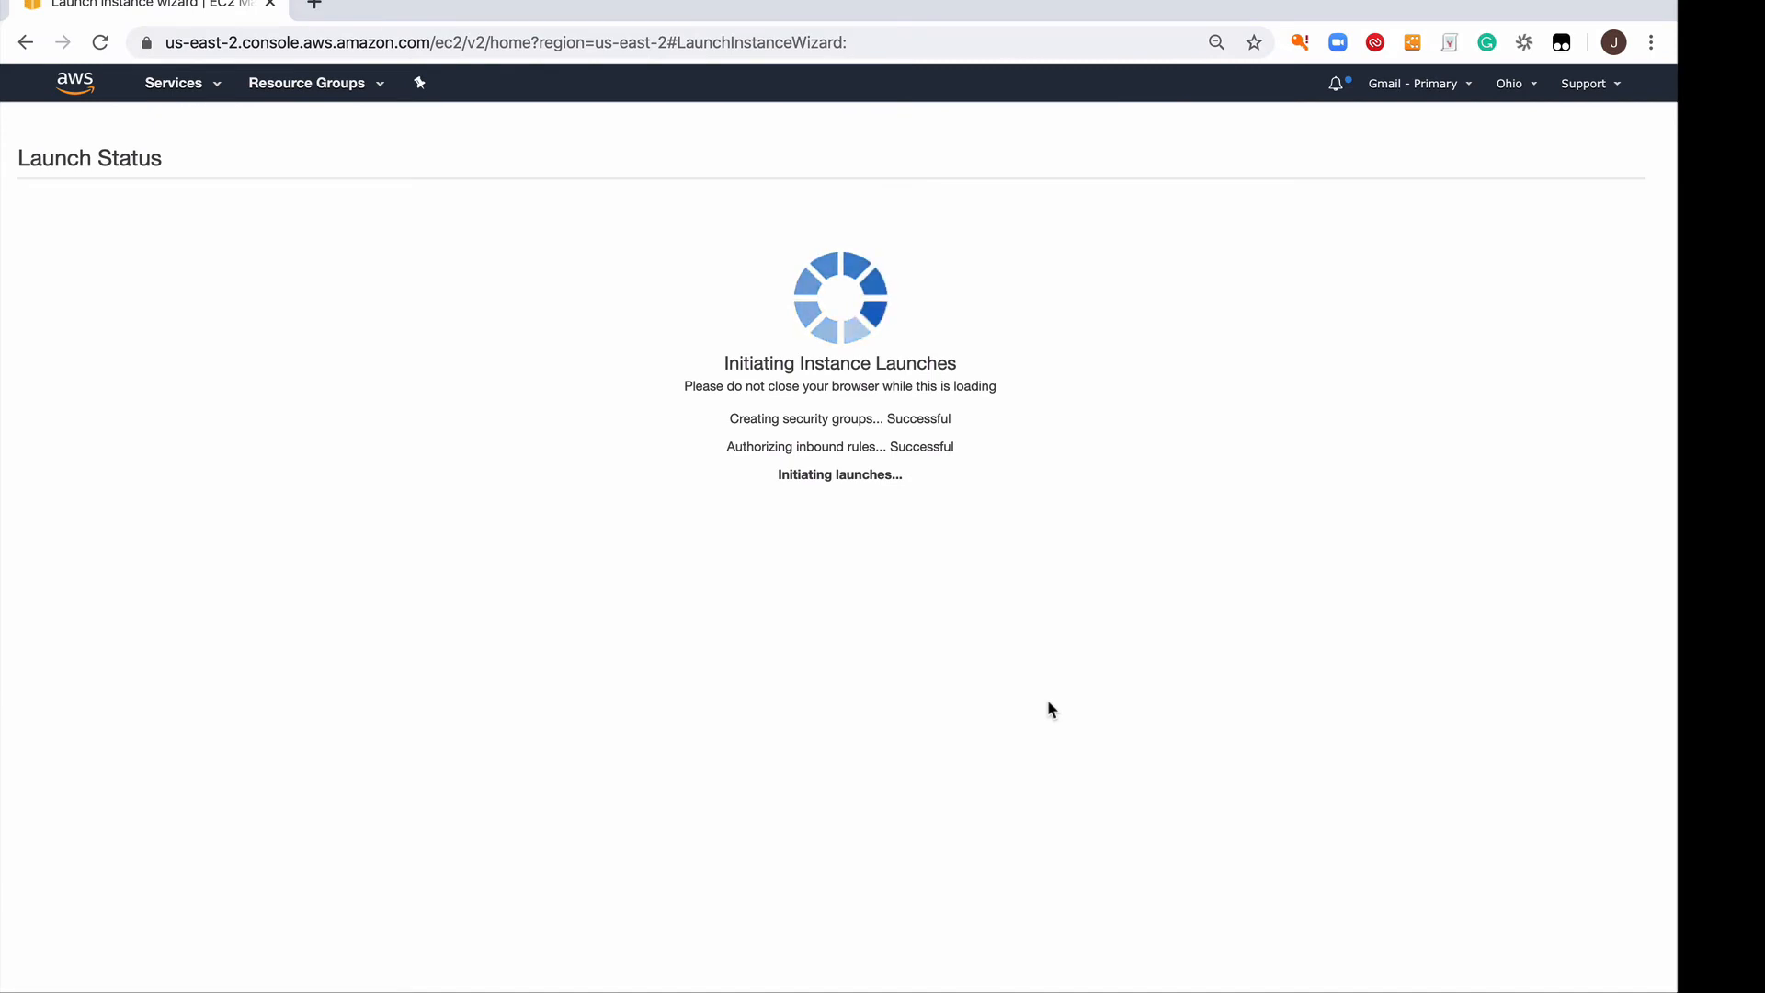
left_click(1572, 719)
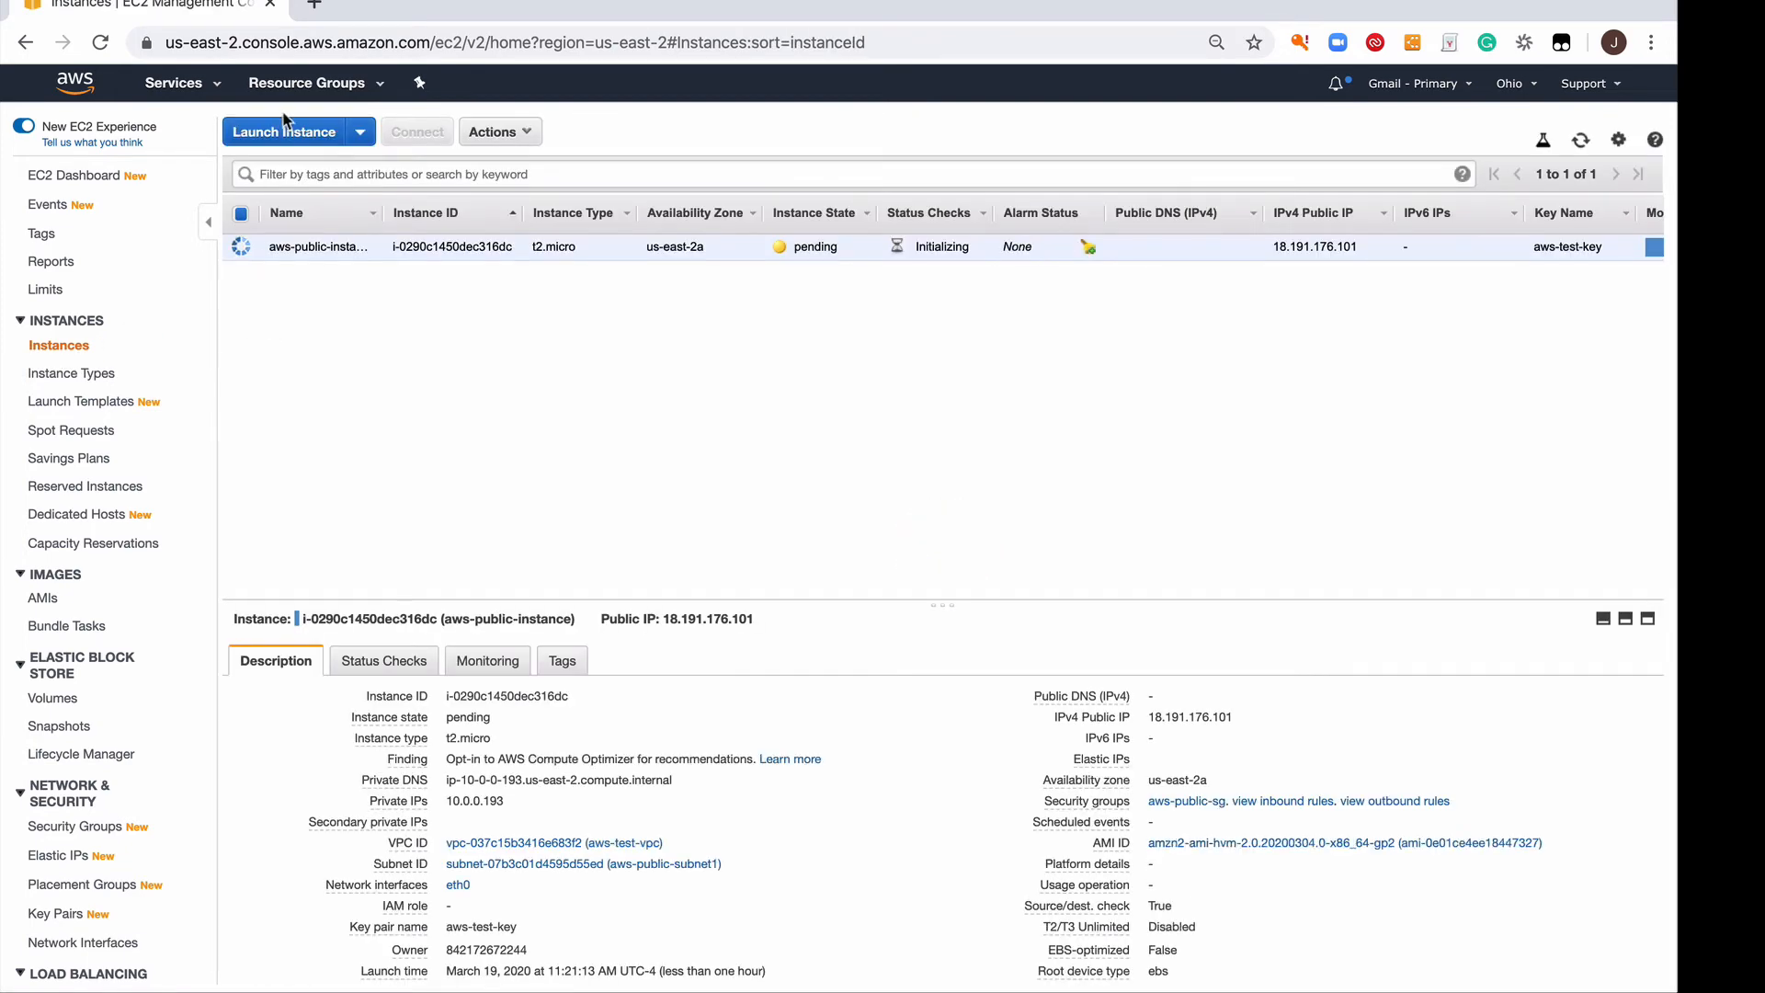
Start a second EC2 instance launch with the 64-bit (x86) Amazon Linux 2 AMI and the t2.micro instance type.
left_click(285, 128)
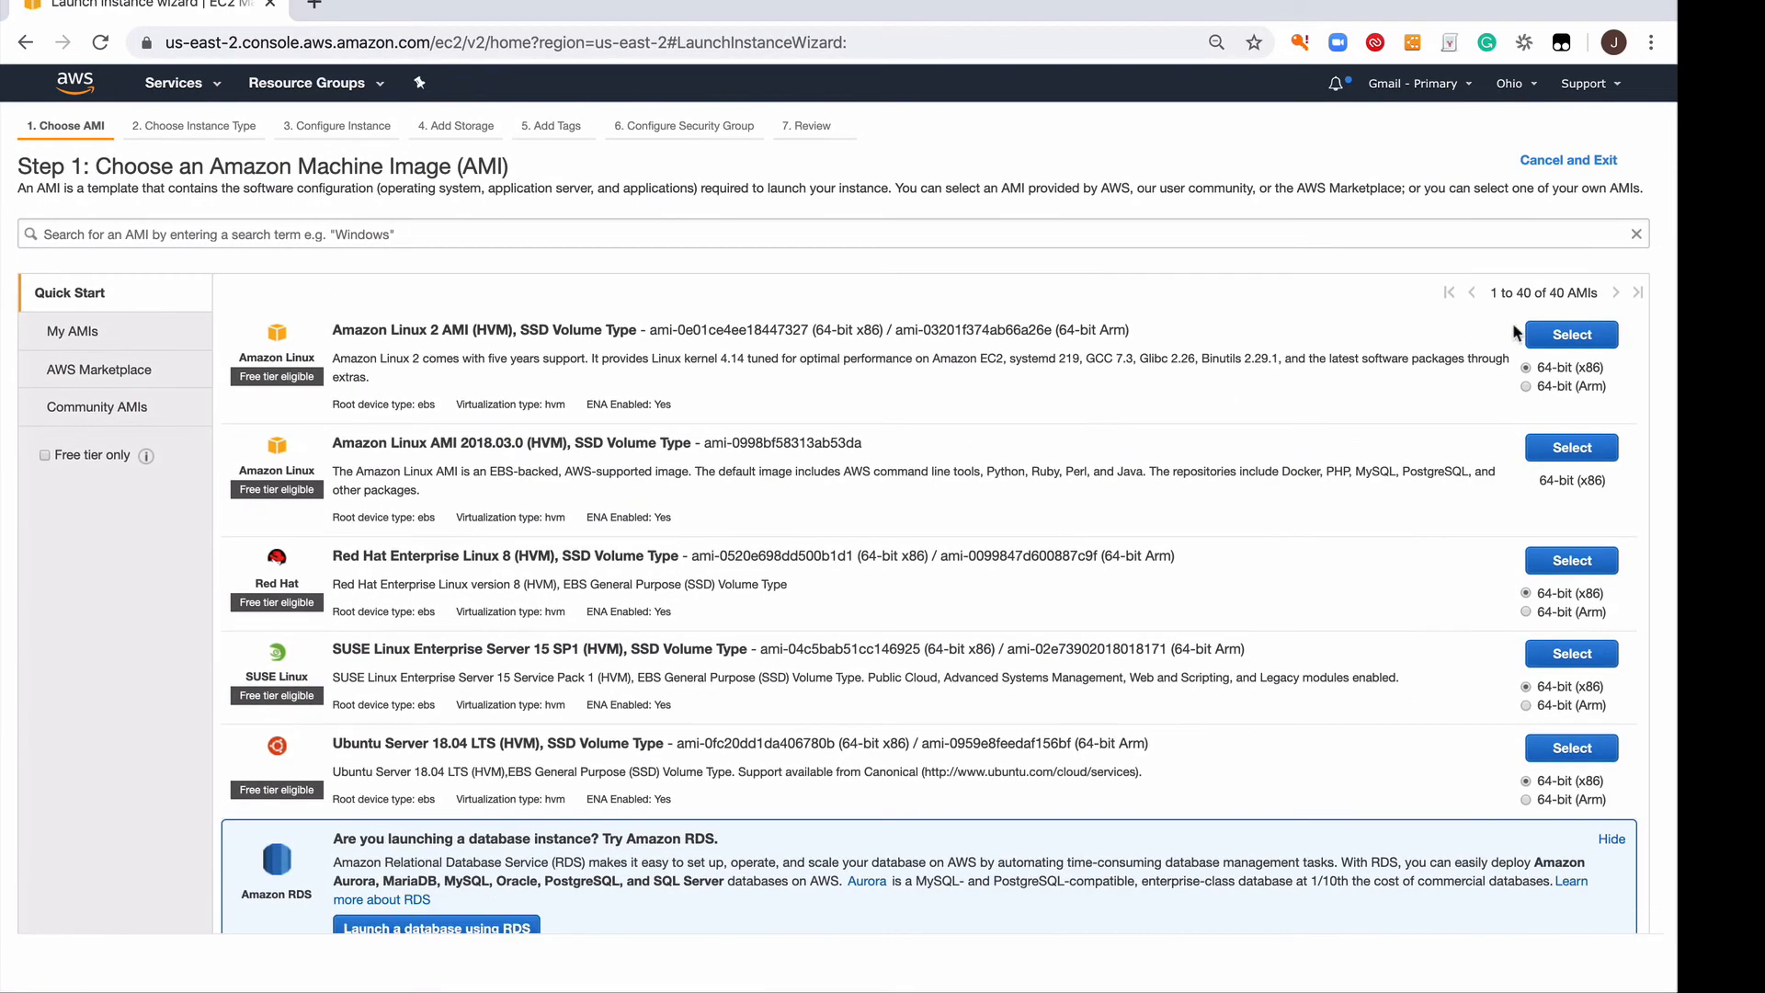
left_click(1533, 333)
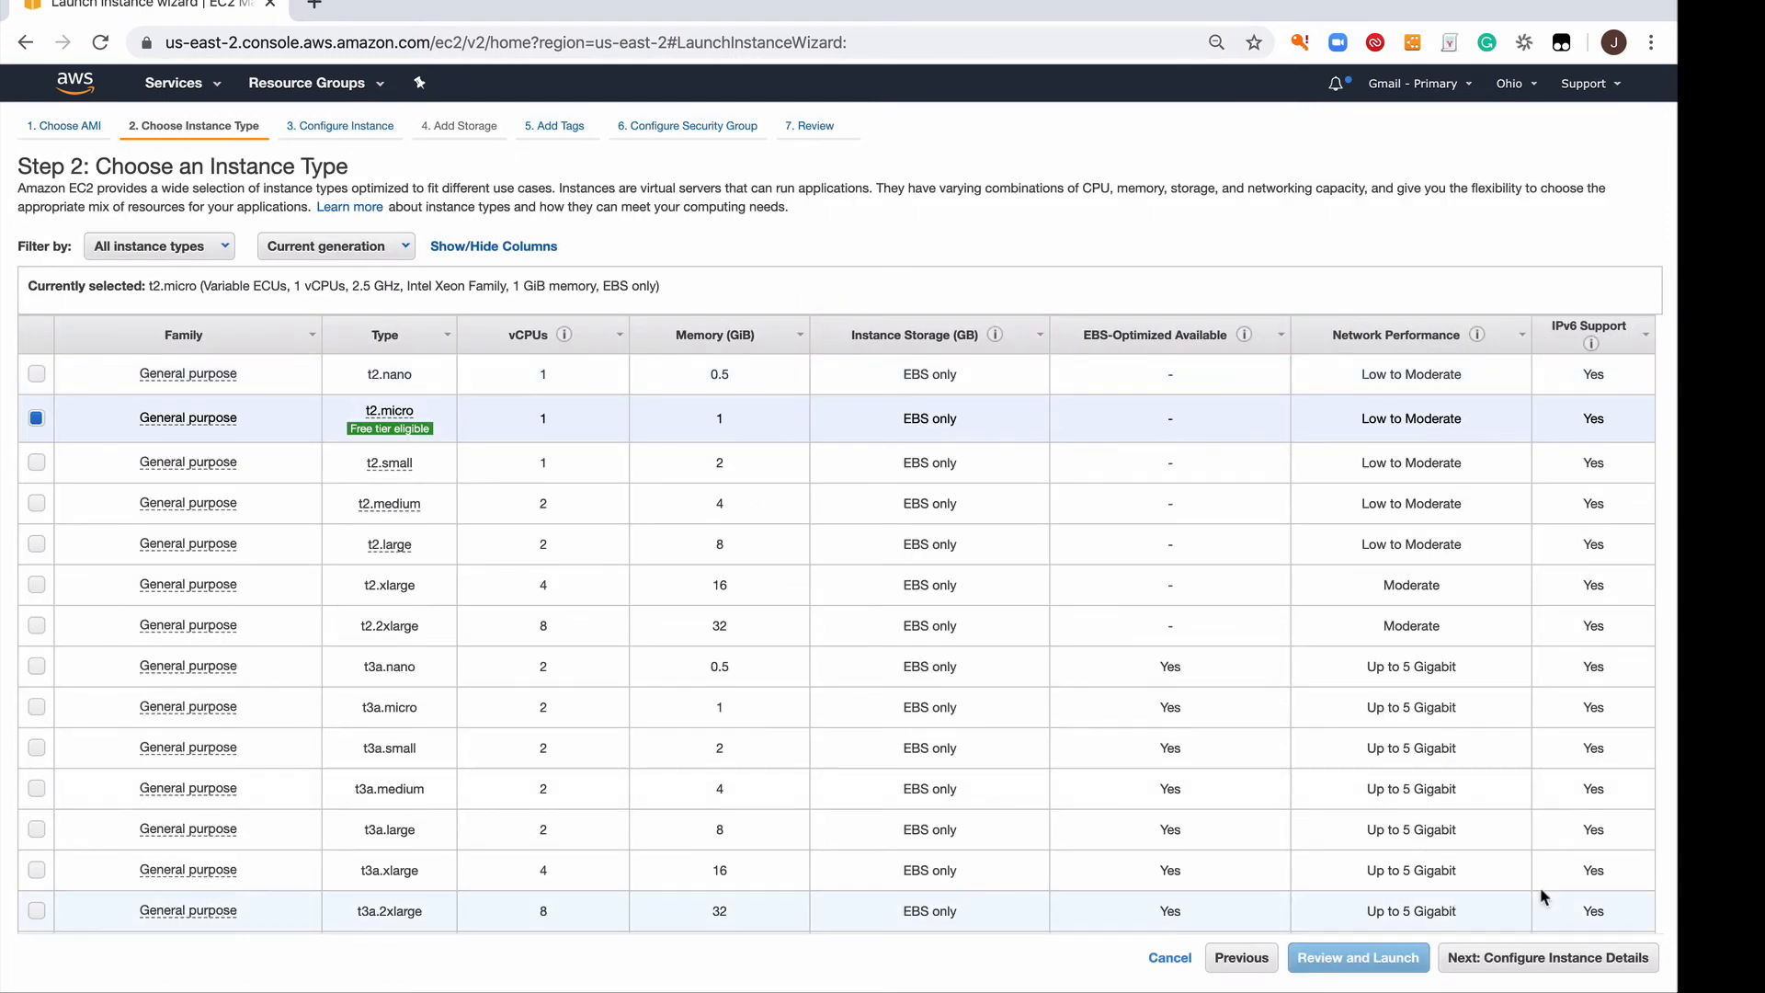
left_click(1535, 963)
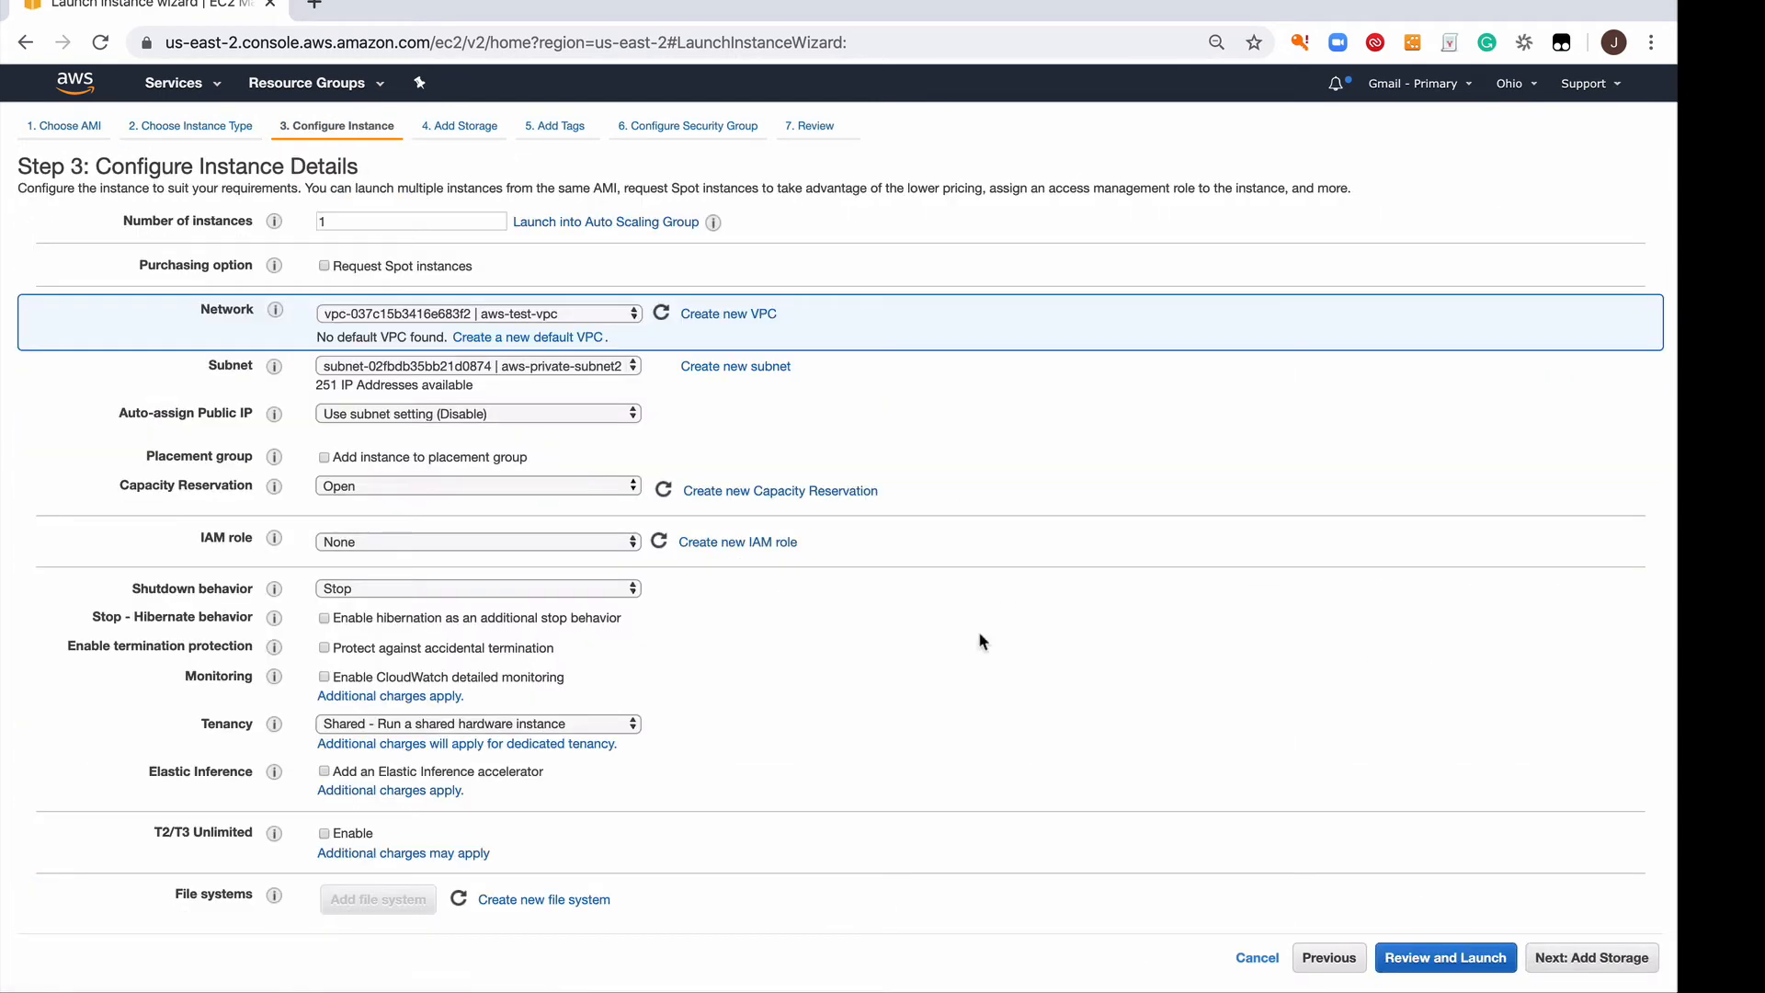
Place the second instance in aws-private-subnet1 of aws-test-vpc and enable auto-assignment of a public IP.
left_click(553, 367)
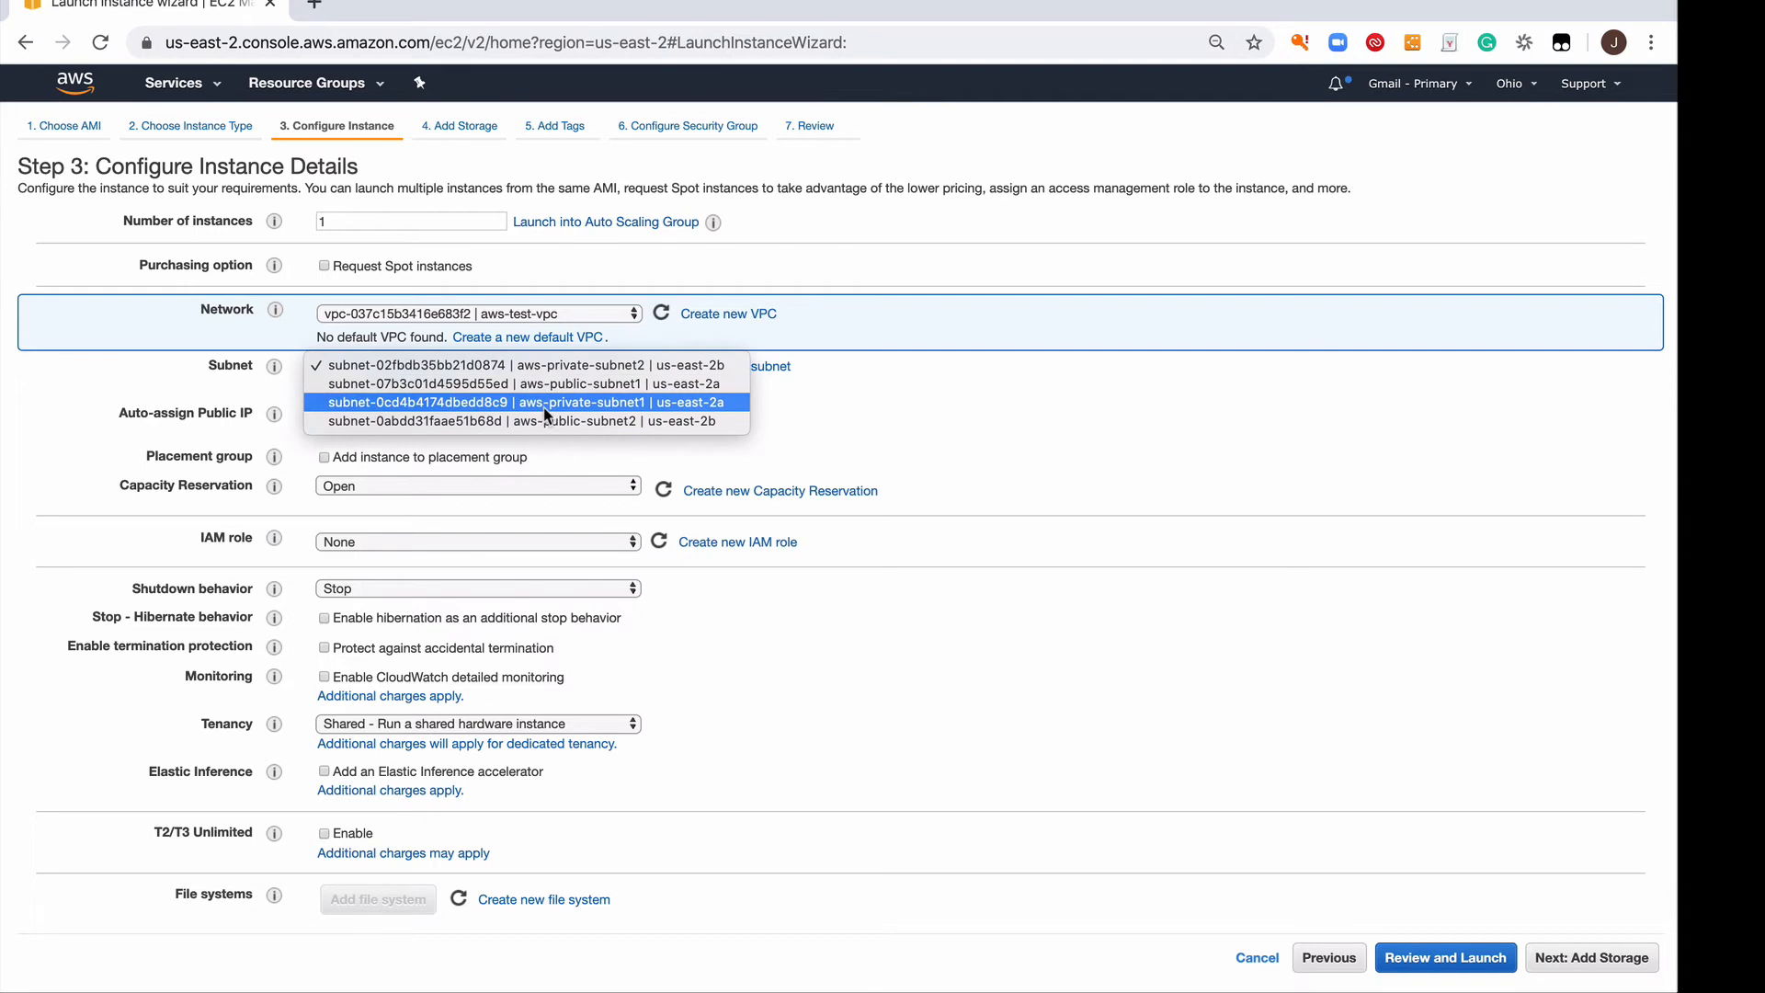
left_click(543, 402)
left_click(508, 412)
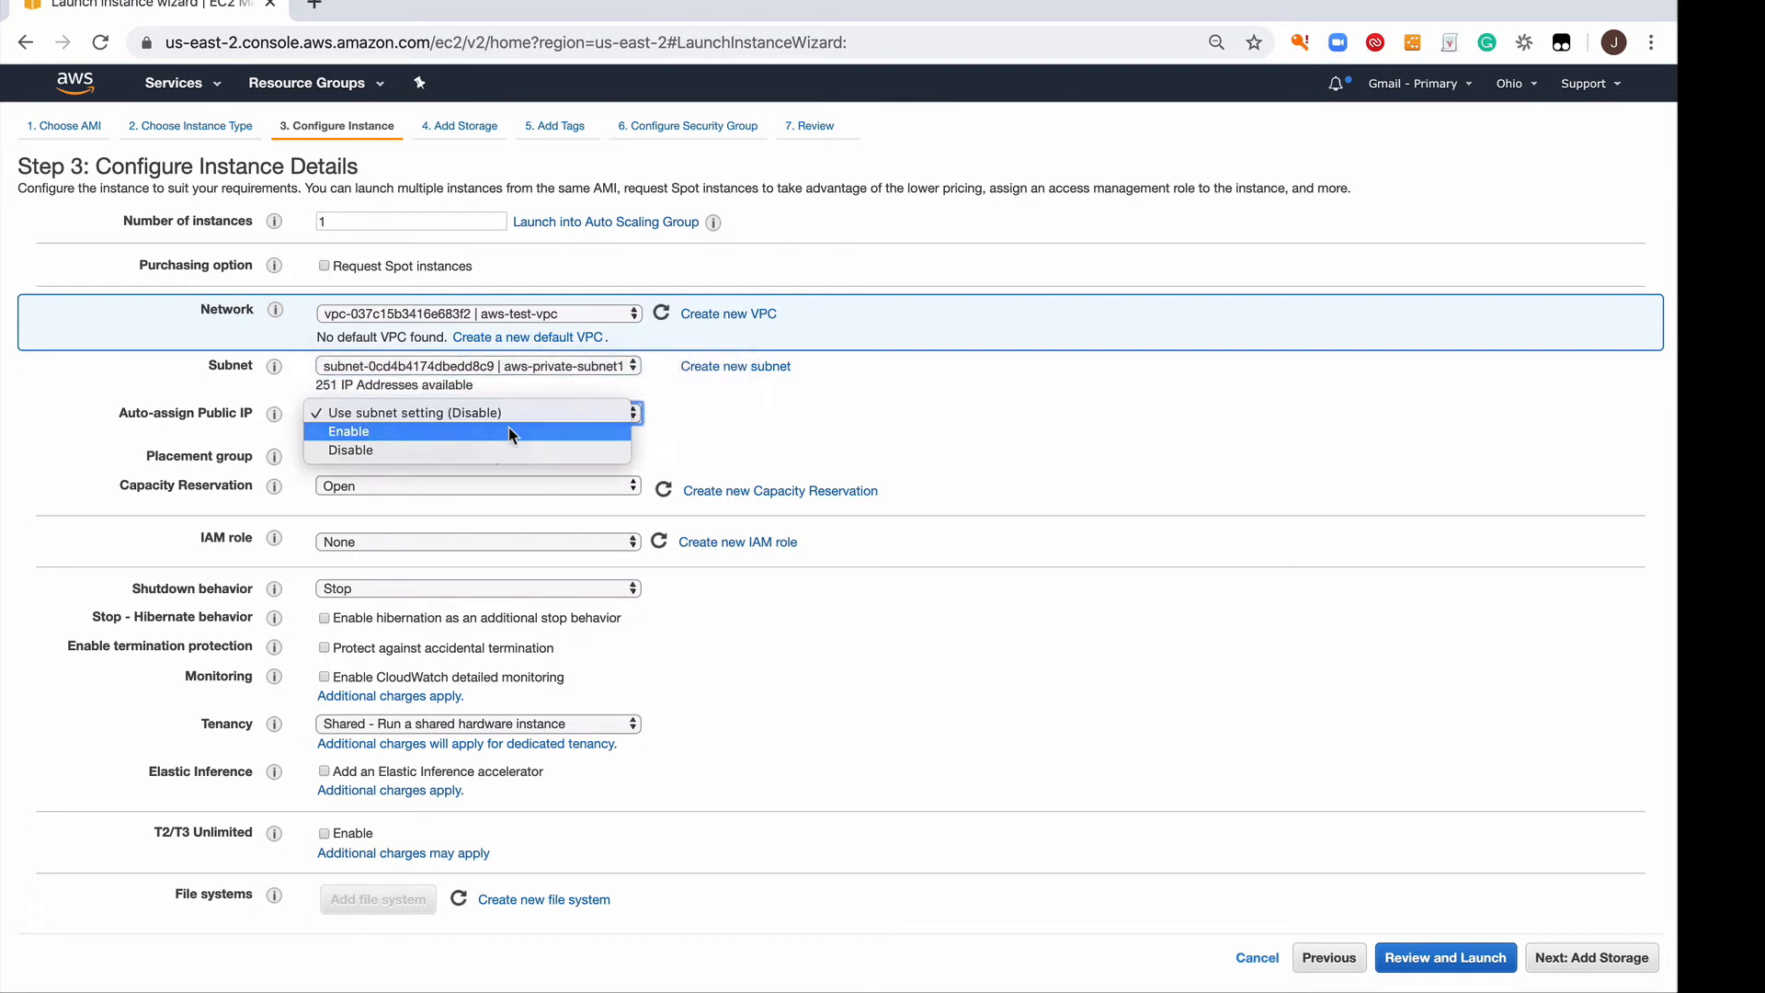
left_click(510, 429)
left_click(1573, 965)
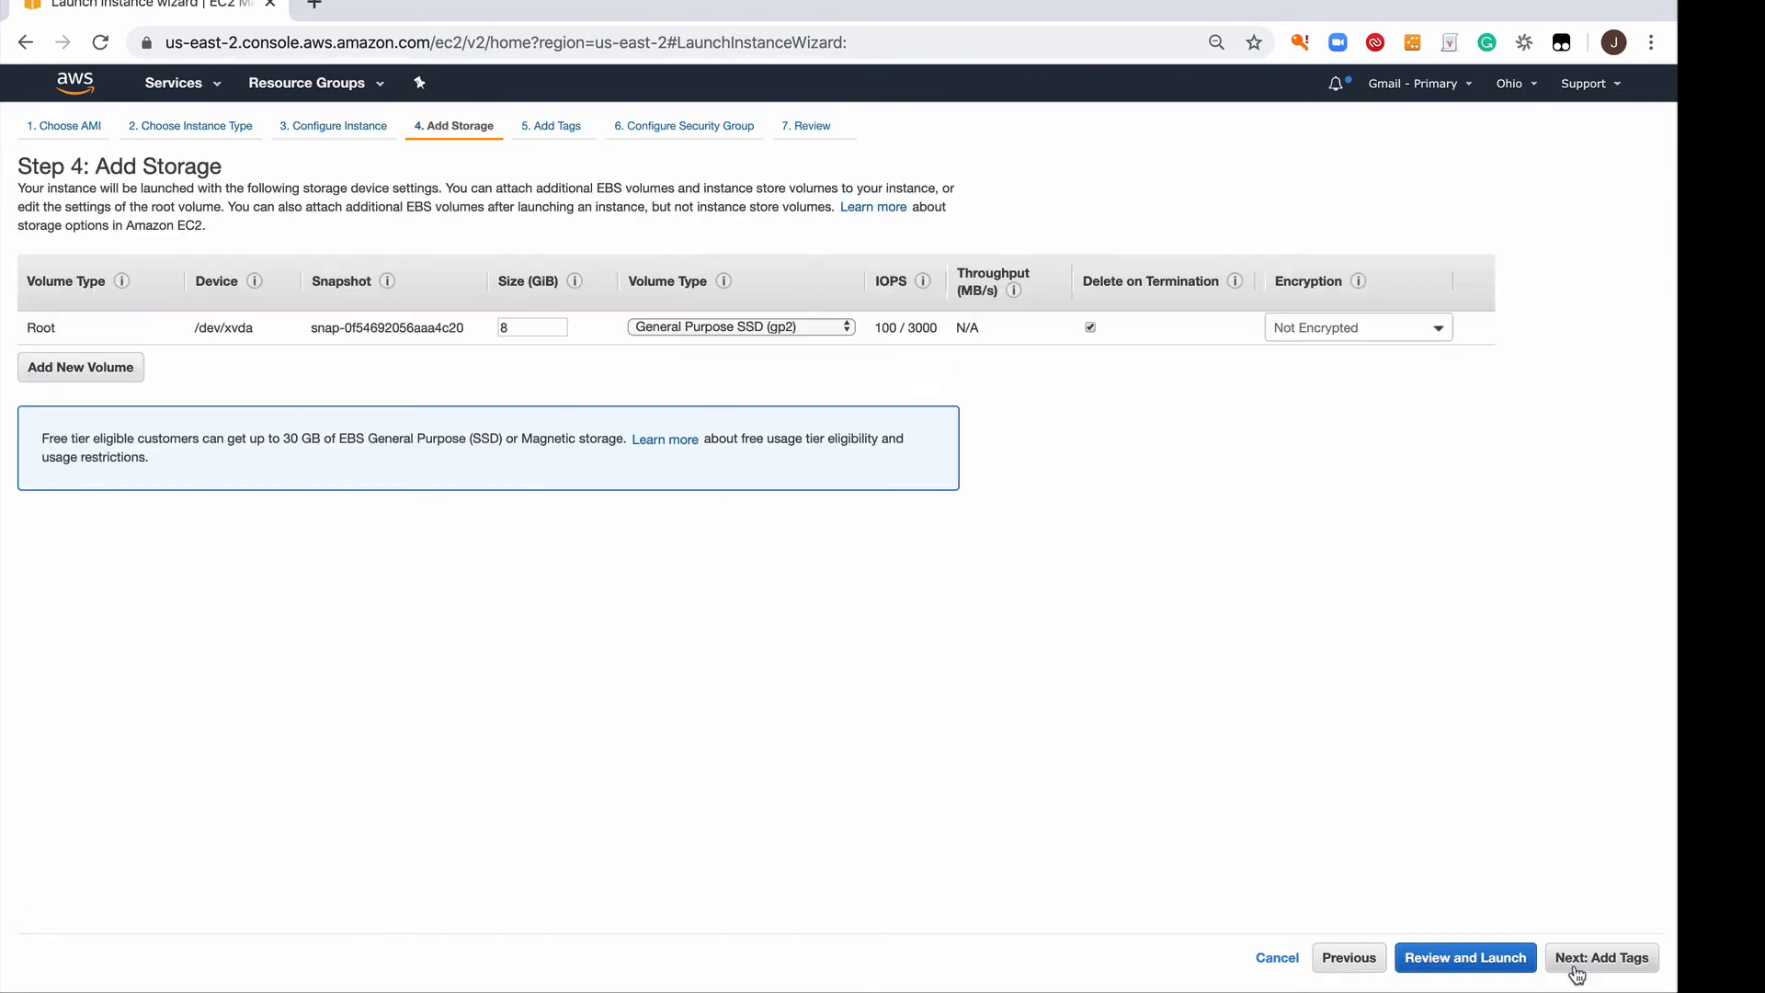
Keep the default storage and add a tag with key Name and value aws-private-instance.
left_click(1586, 961)
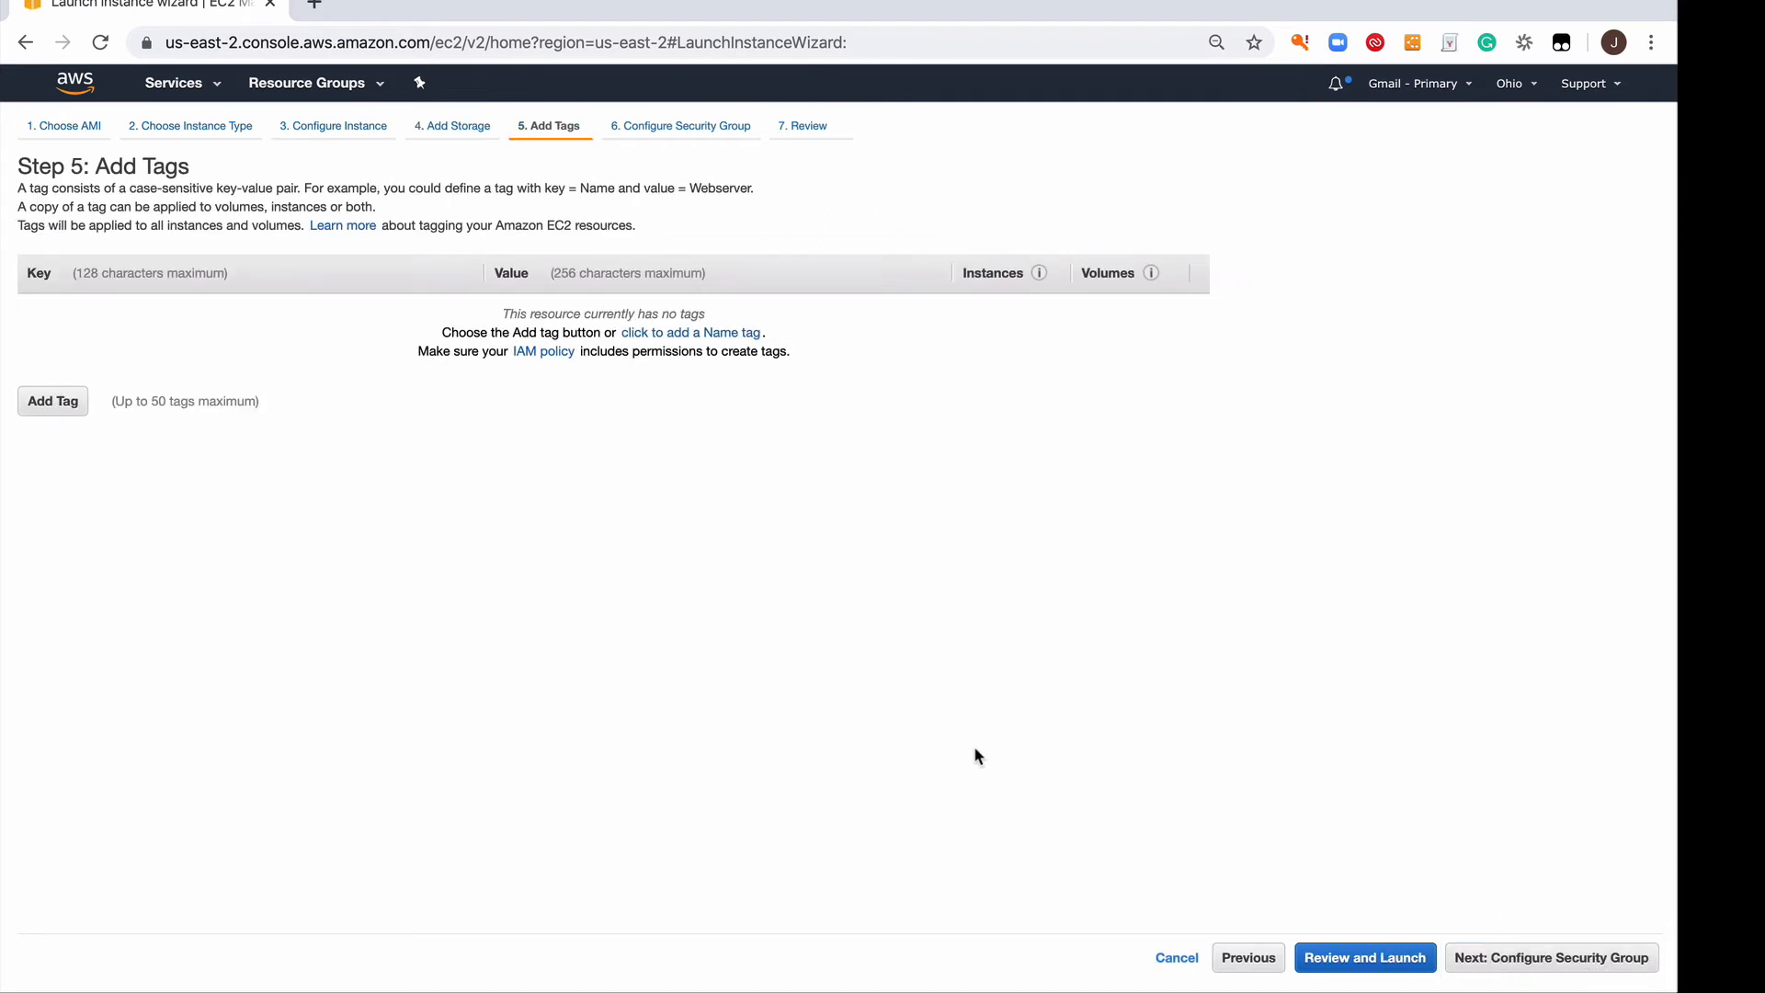
left_click(52, 402)
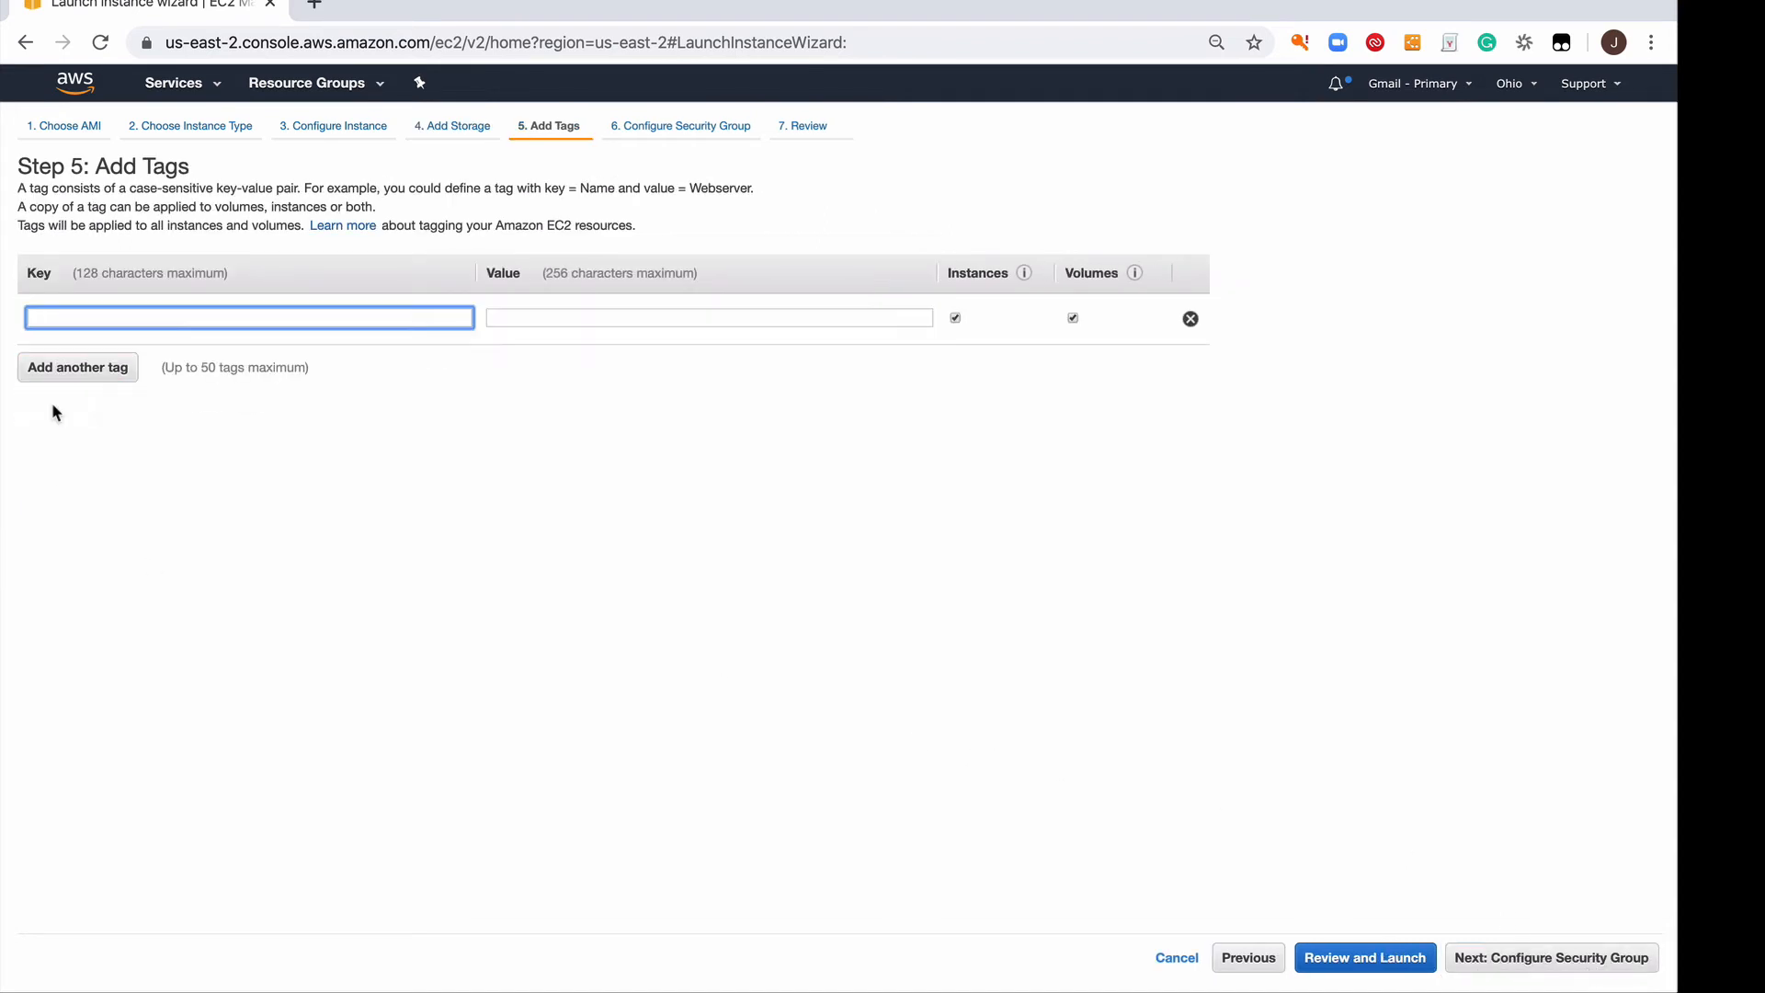
type("Name")
left_click(708, 319)
type("aw")
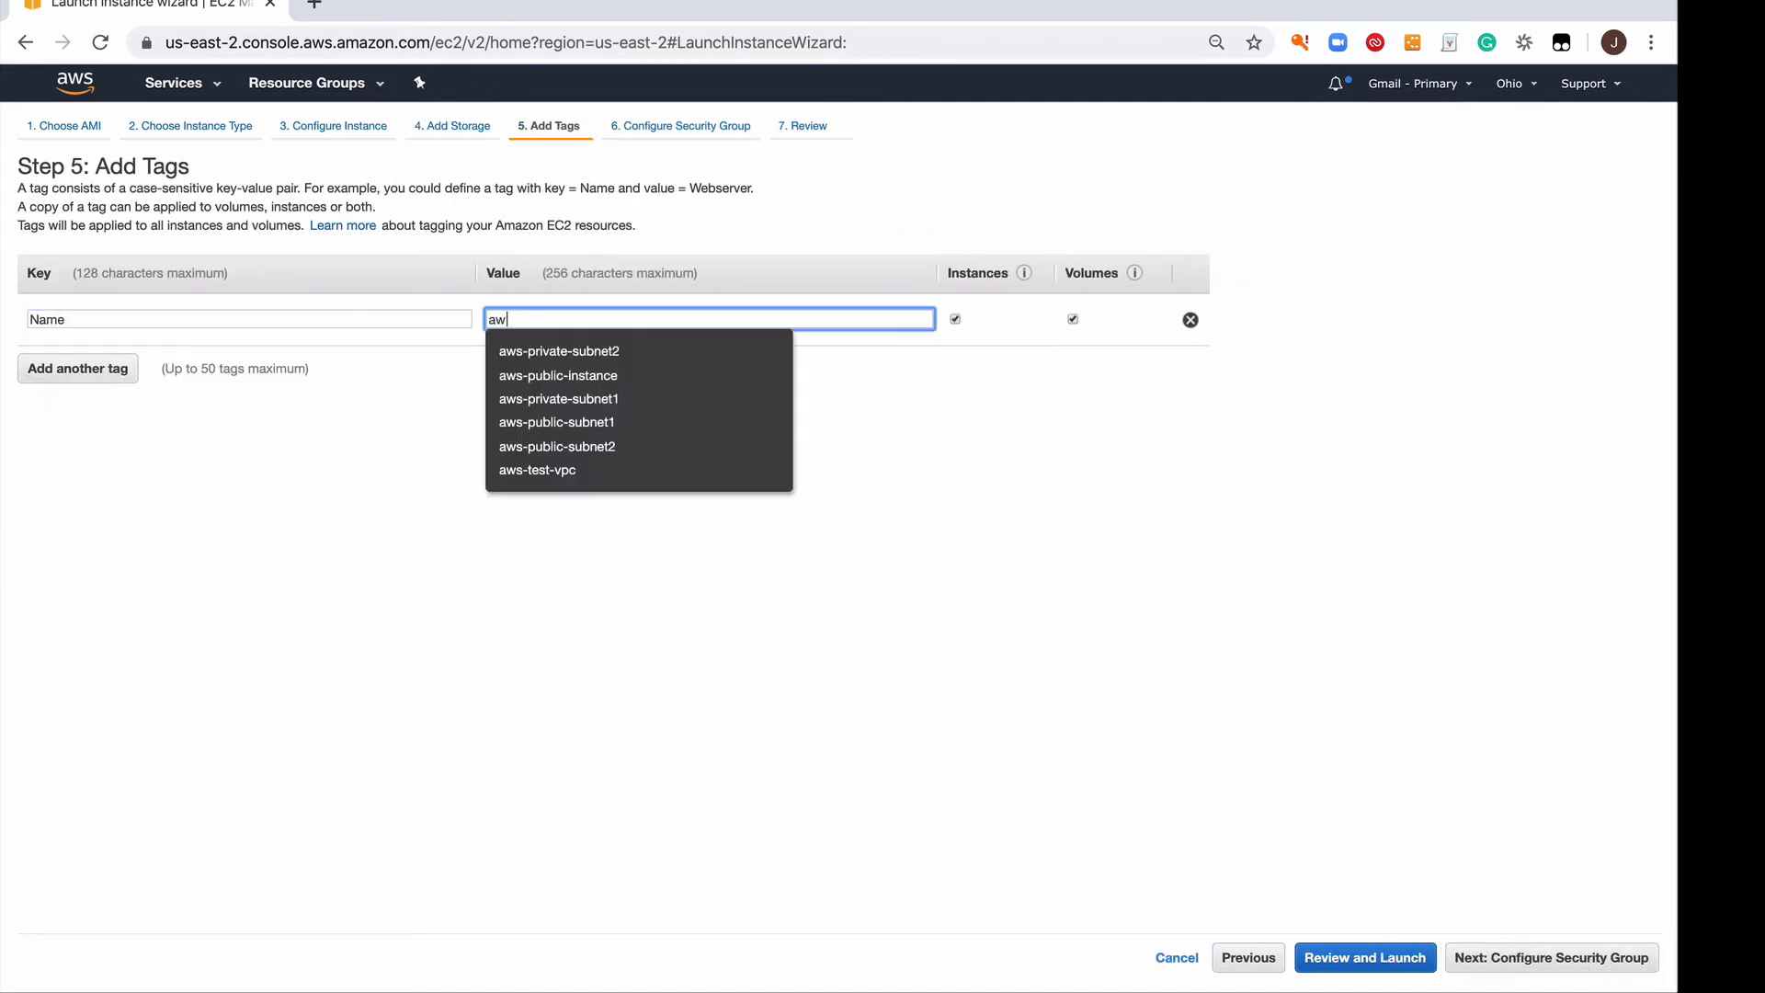
type("s-private-instance")
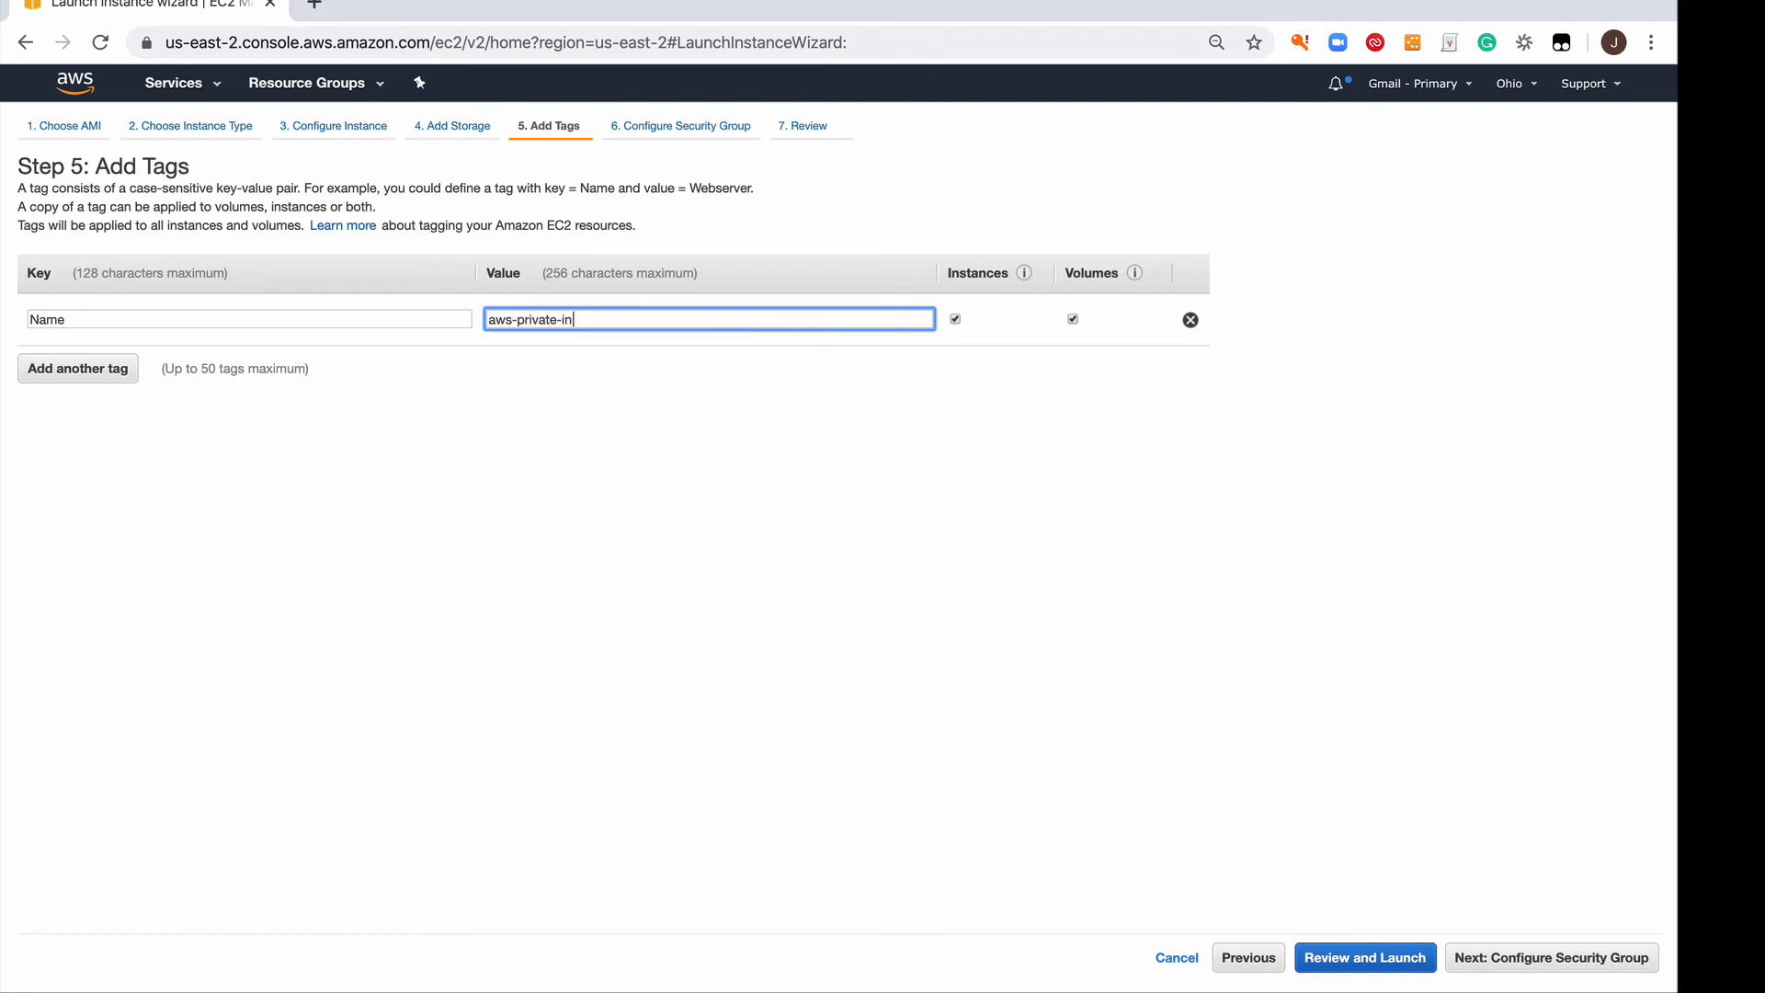
left_click(1567, 961)
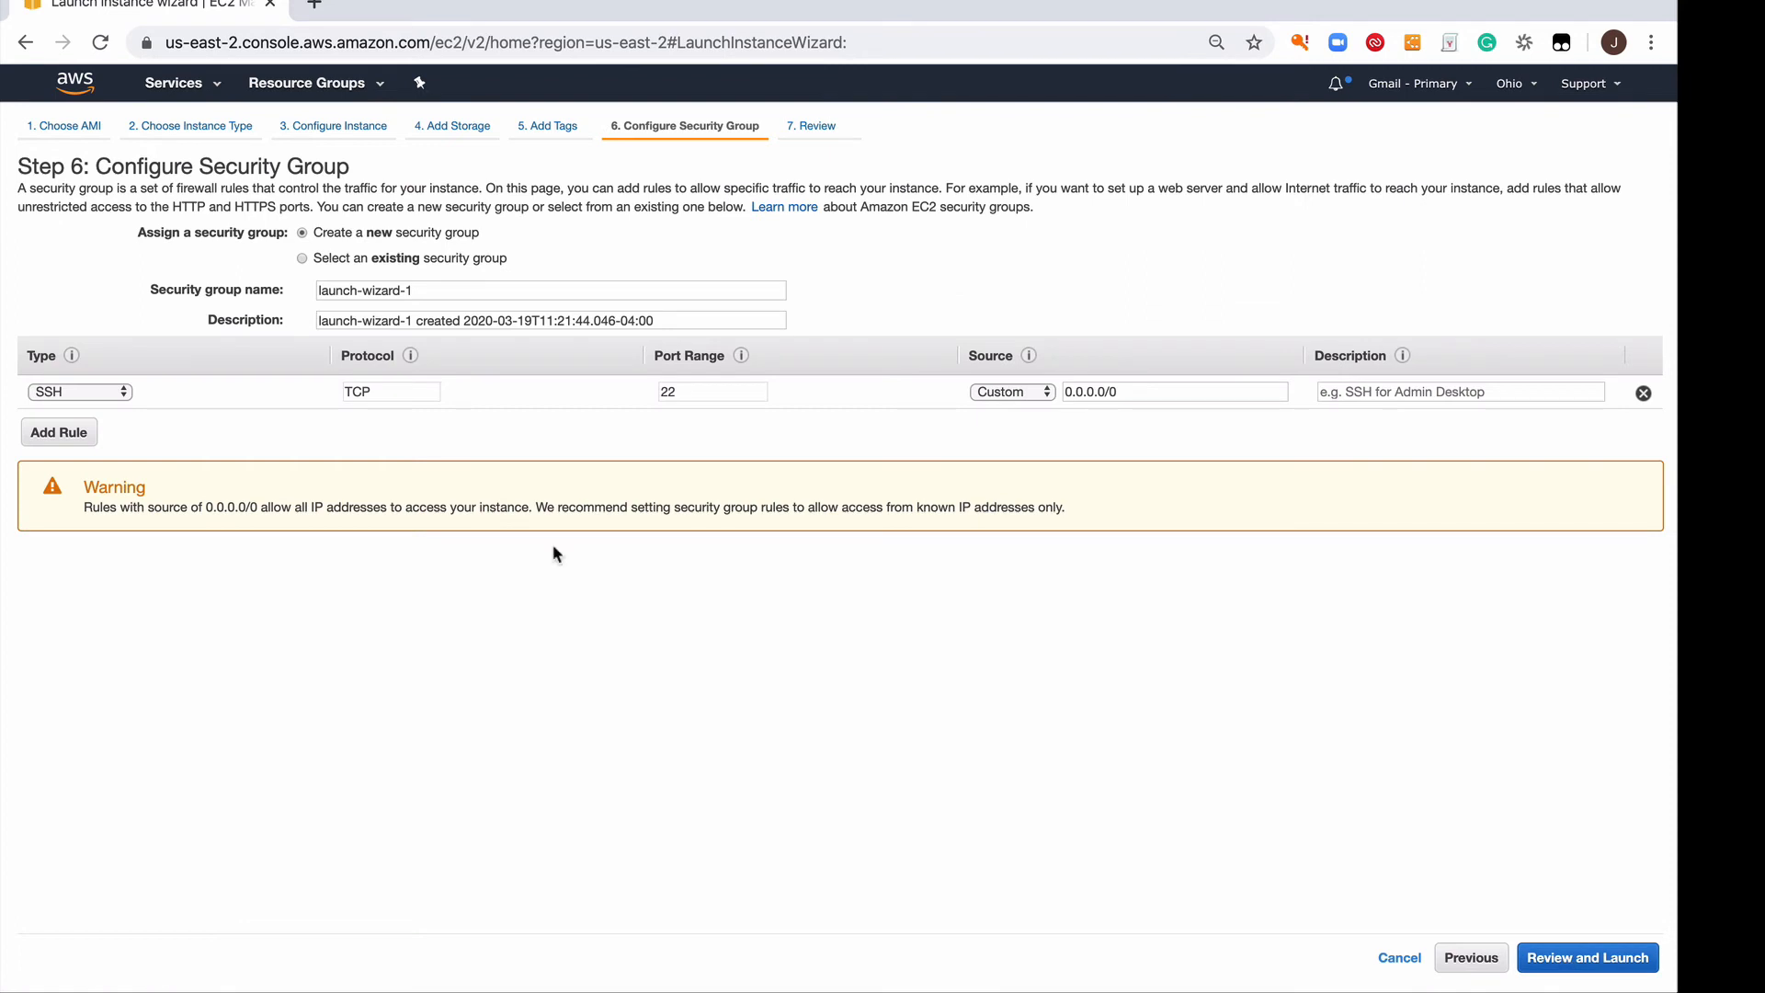
Name the new security group aws-private-sg with the description "aws private sg", keeping its SSH rule, and proceed to the launch review.
triple_click(447, 286)
type("aws-private-")
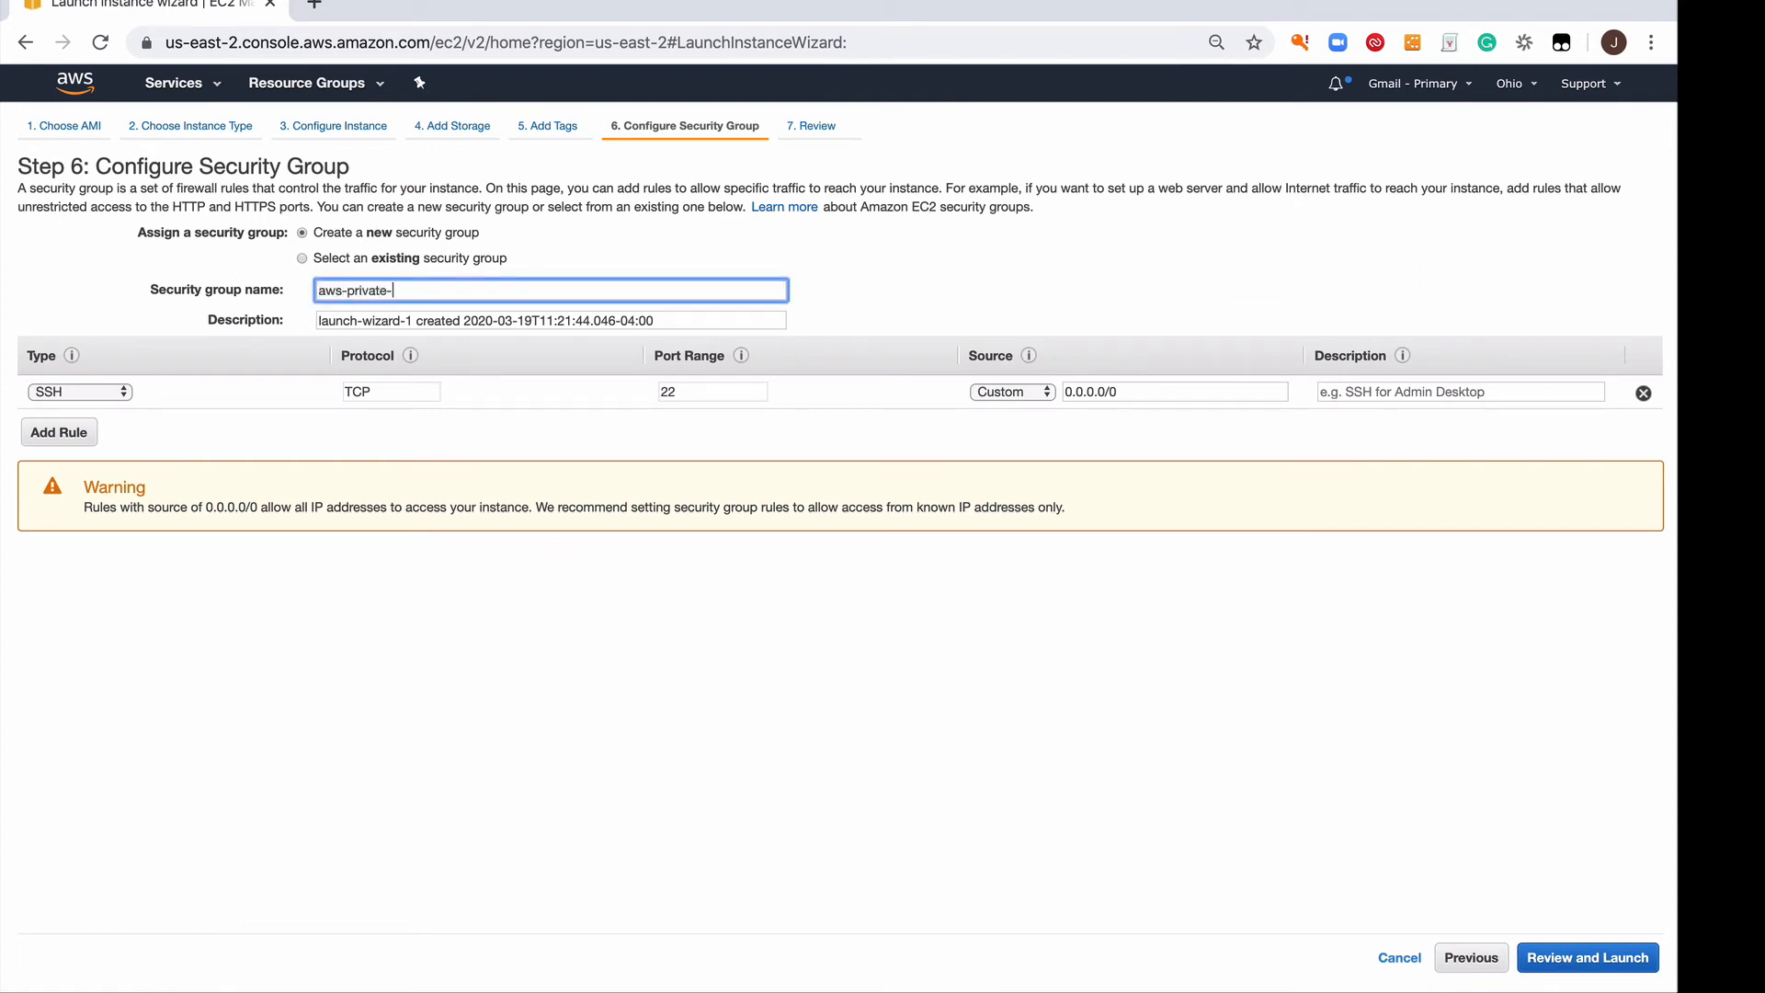
type("sg")
key("Tab")
type("aws priva")
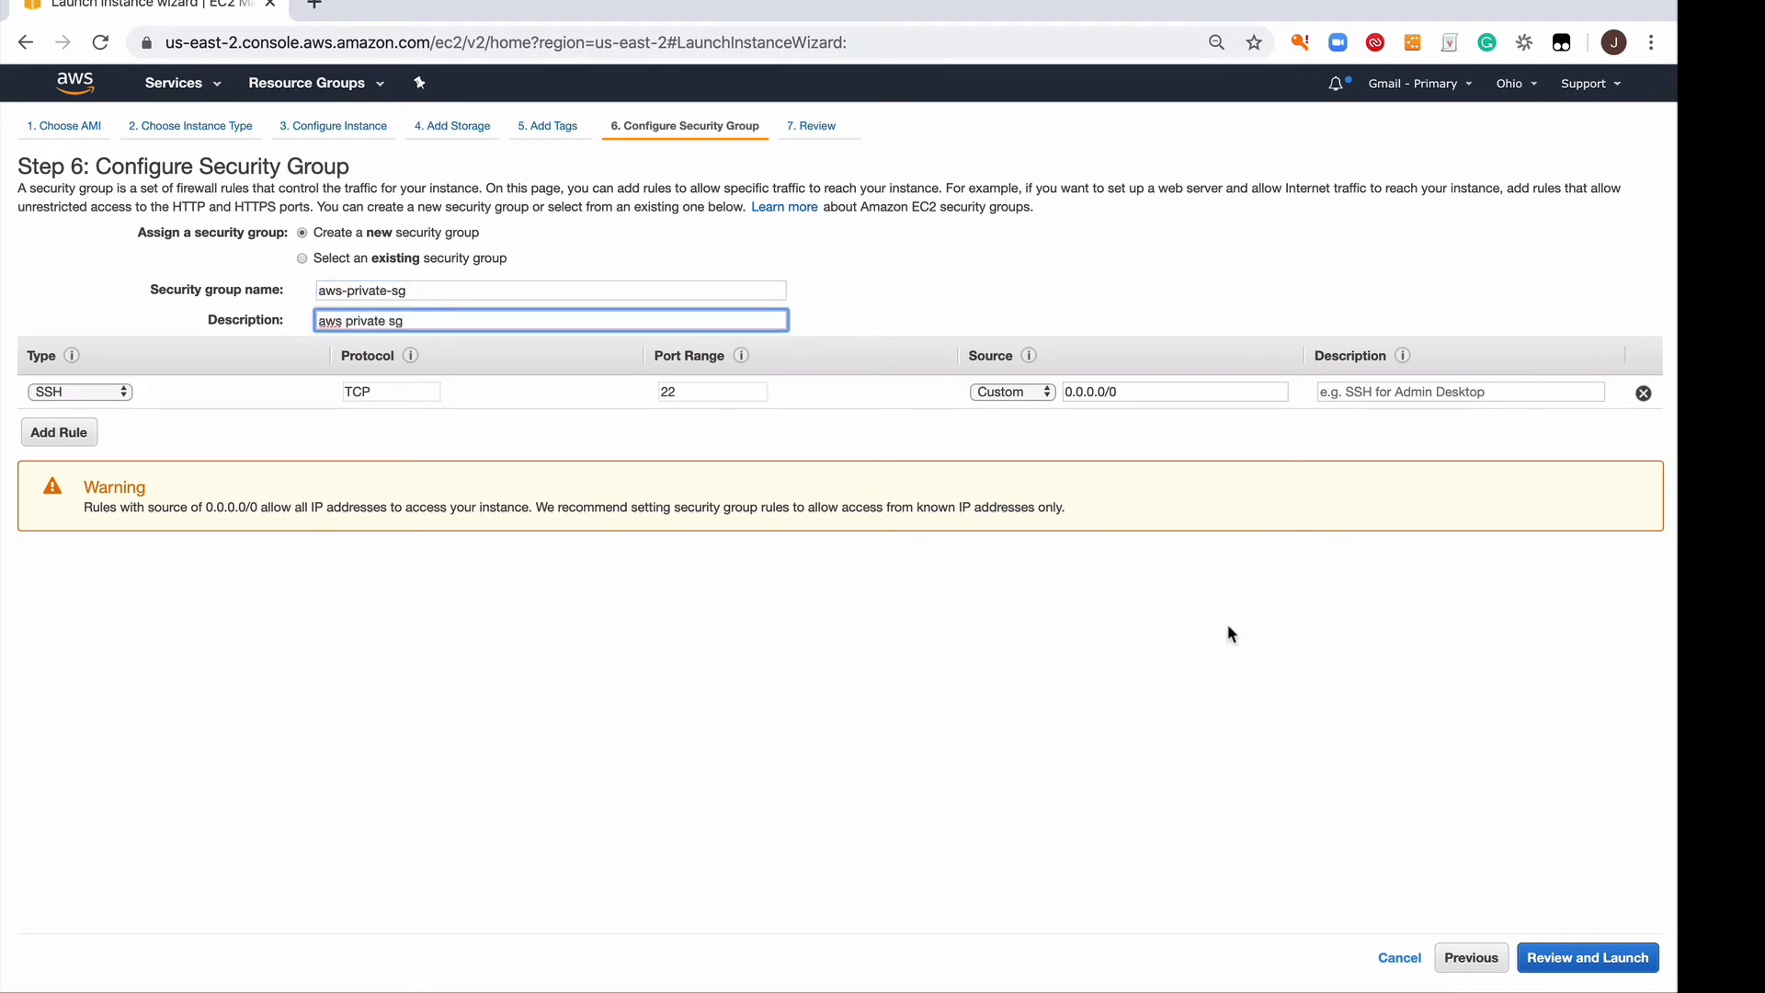
left_click(1573, 961)
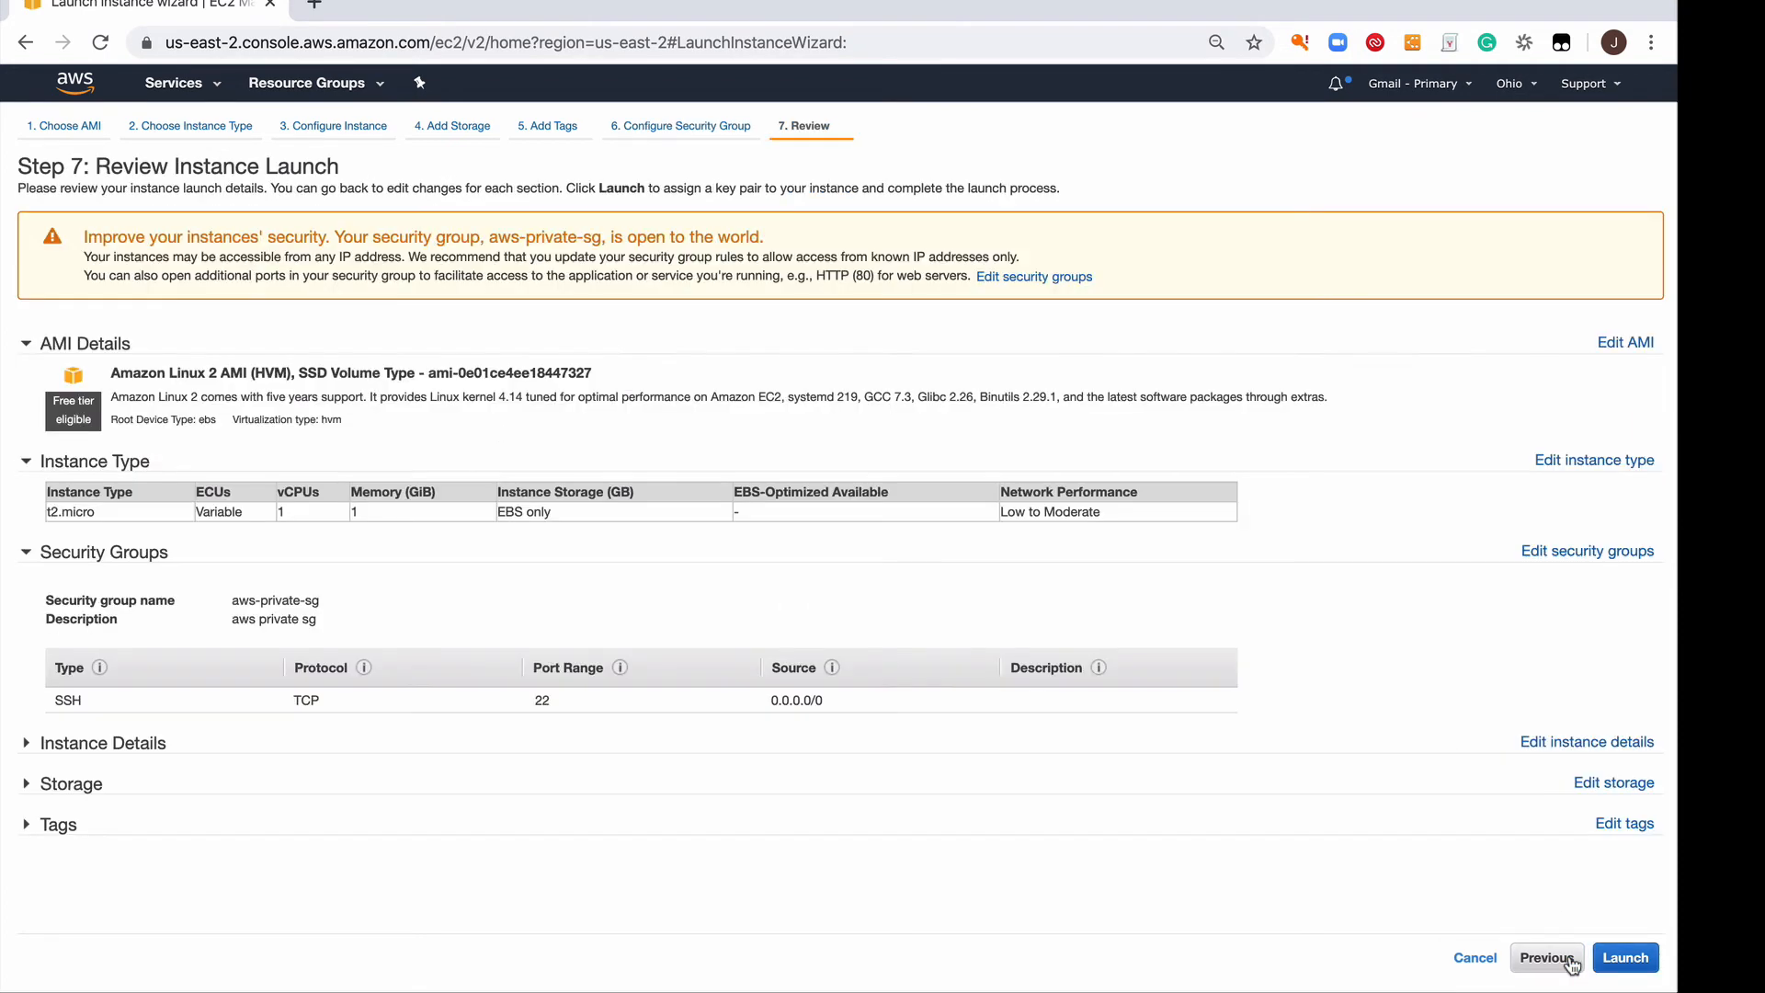
Launch the private instance with the existing key pair aws-test-key, acknowledging access to its private key file, and return to the instances list.
left_click(1625, 958)
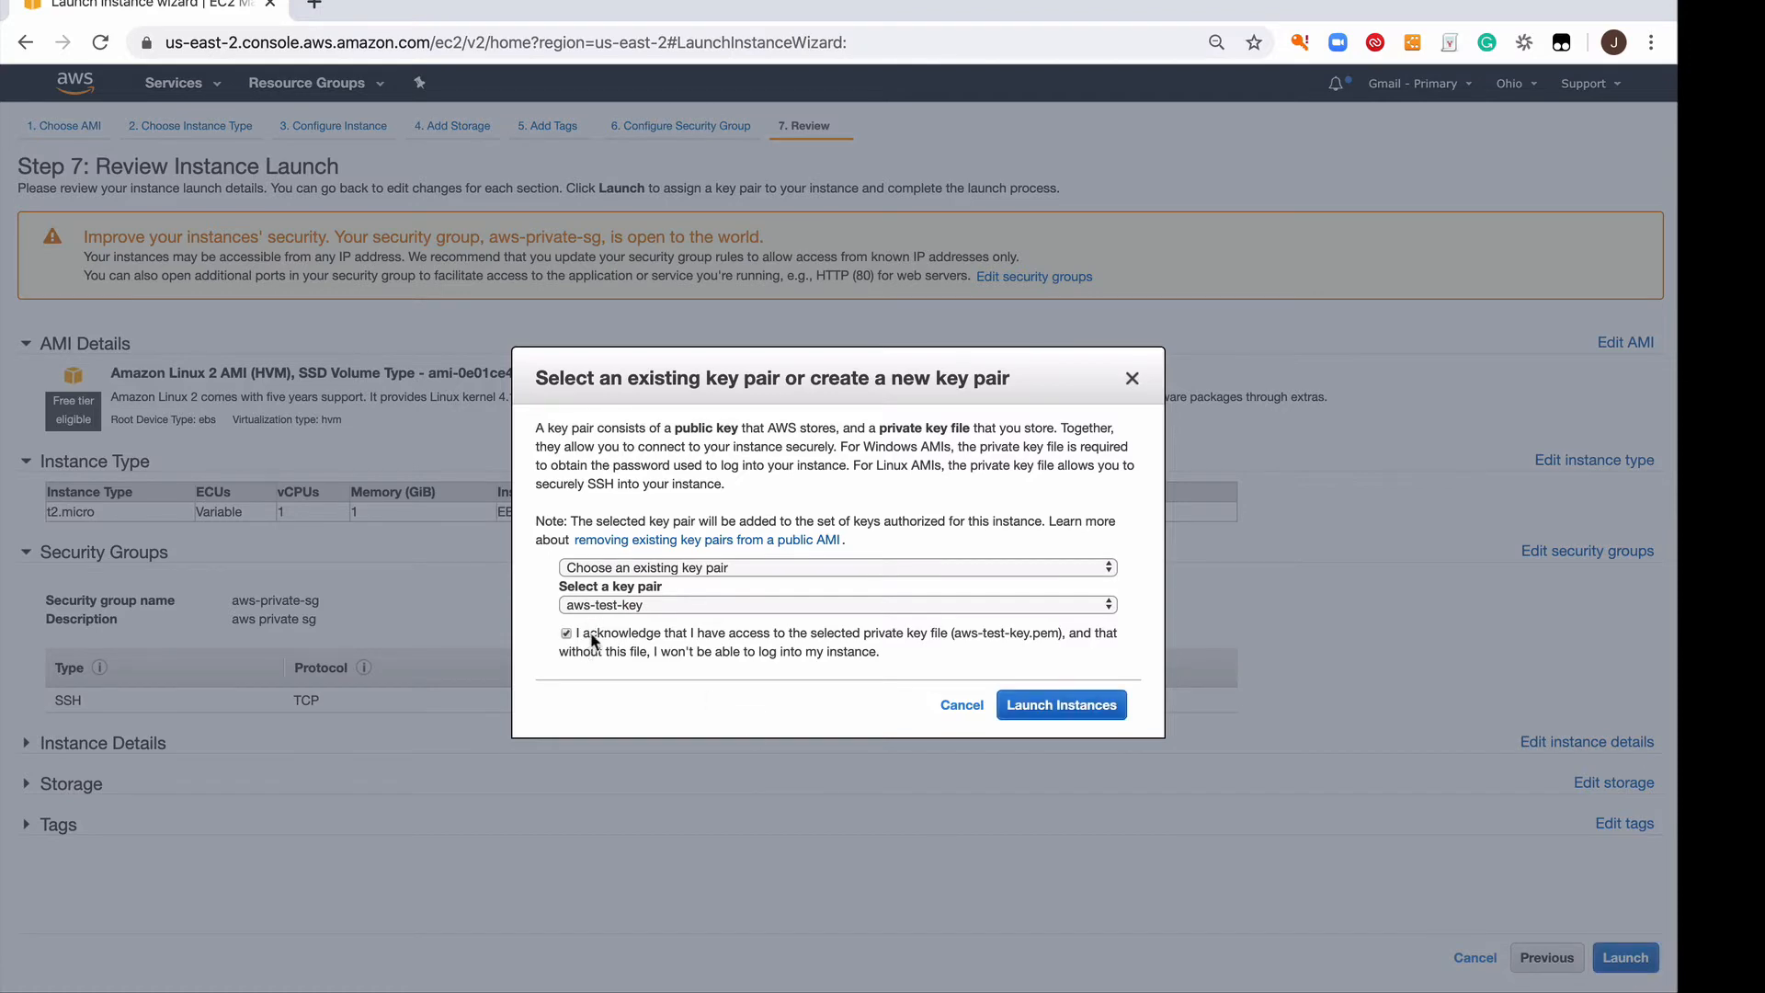
left_click(1065, 706)
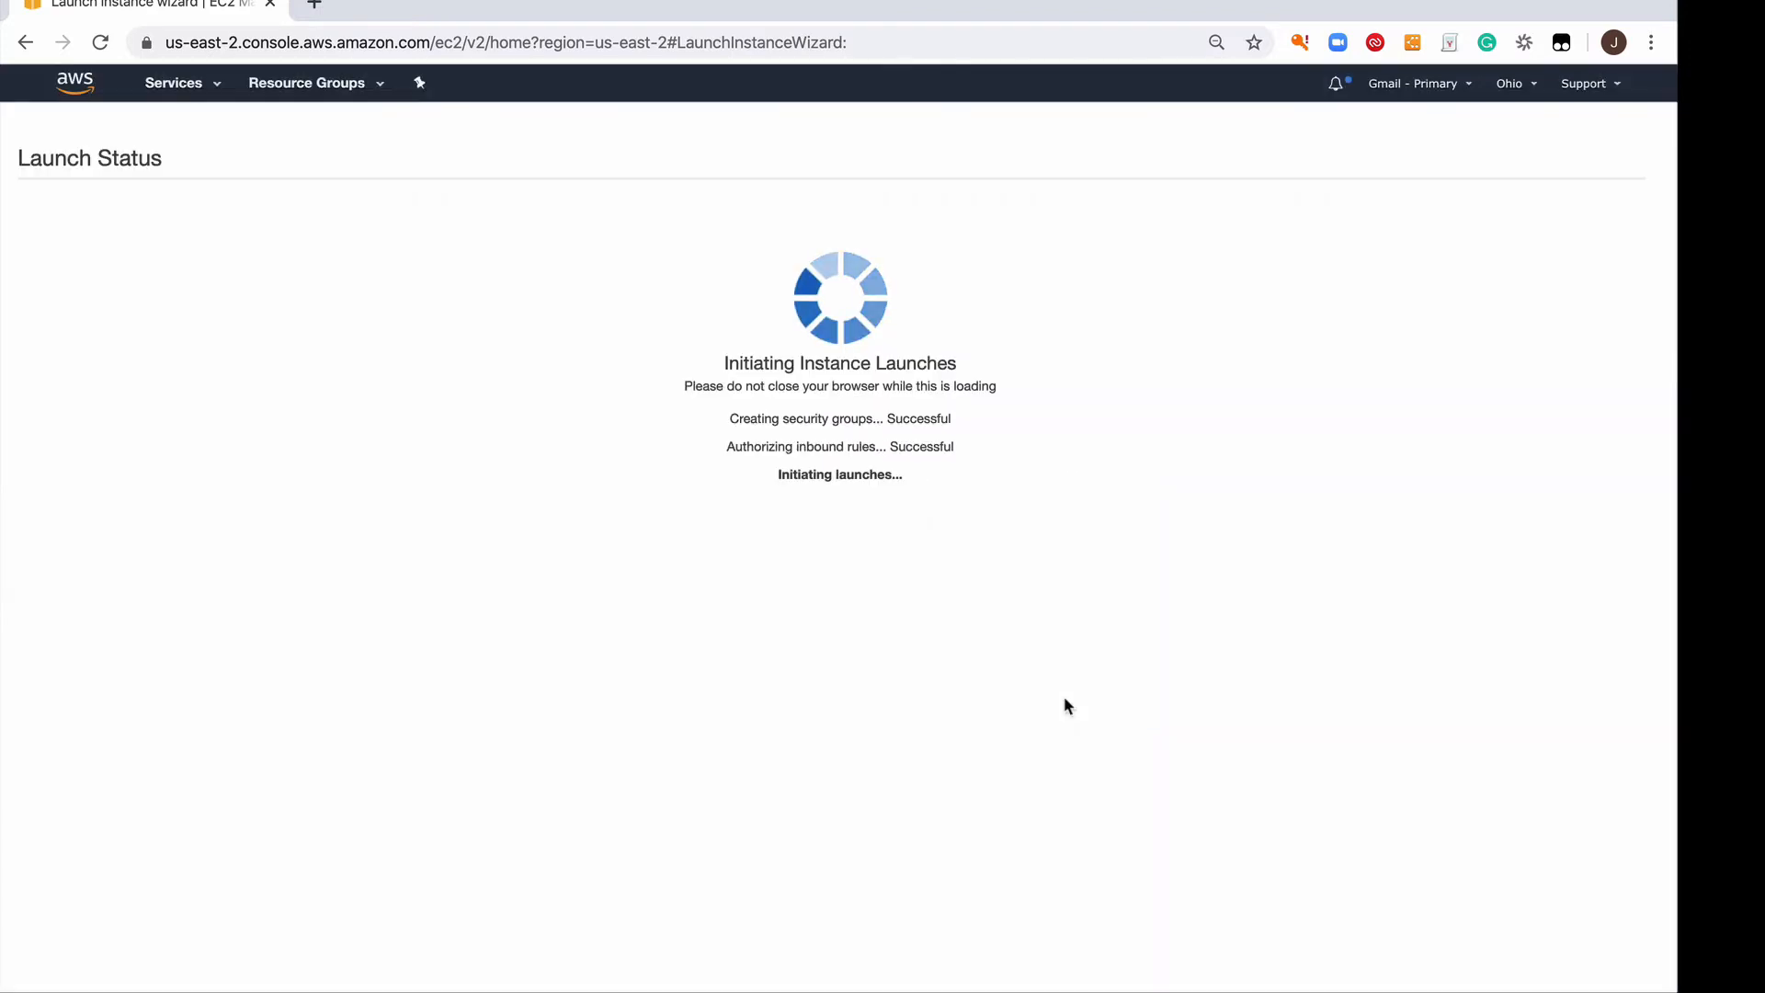
left_click(1580, 726)
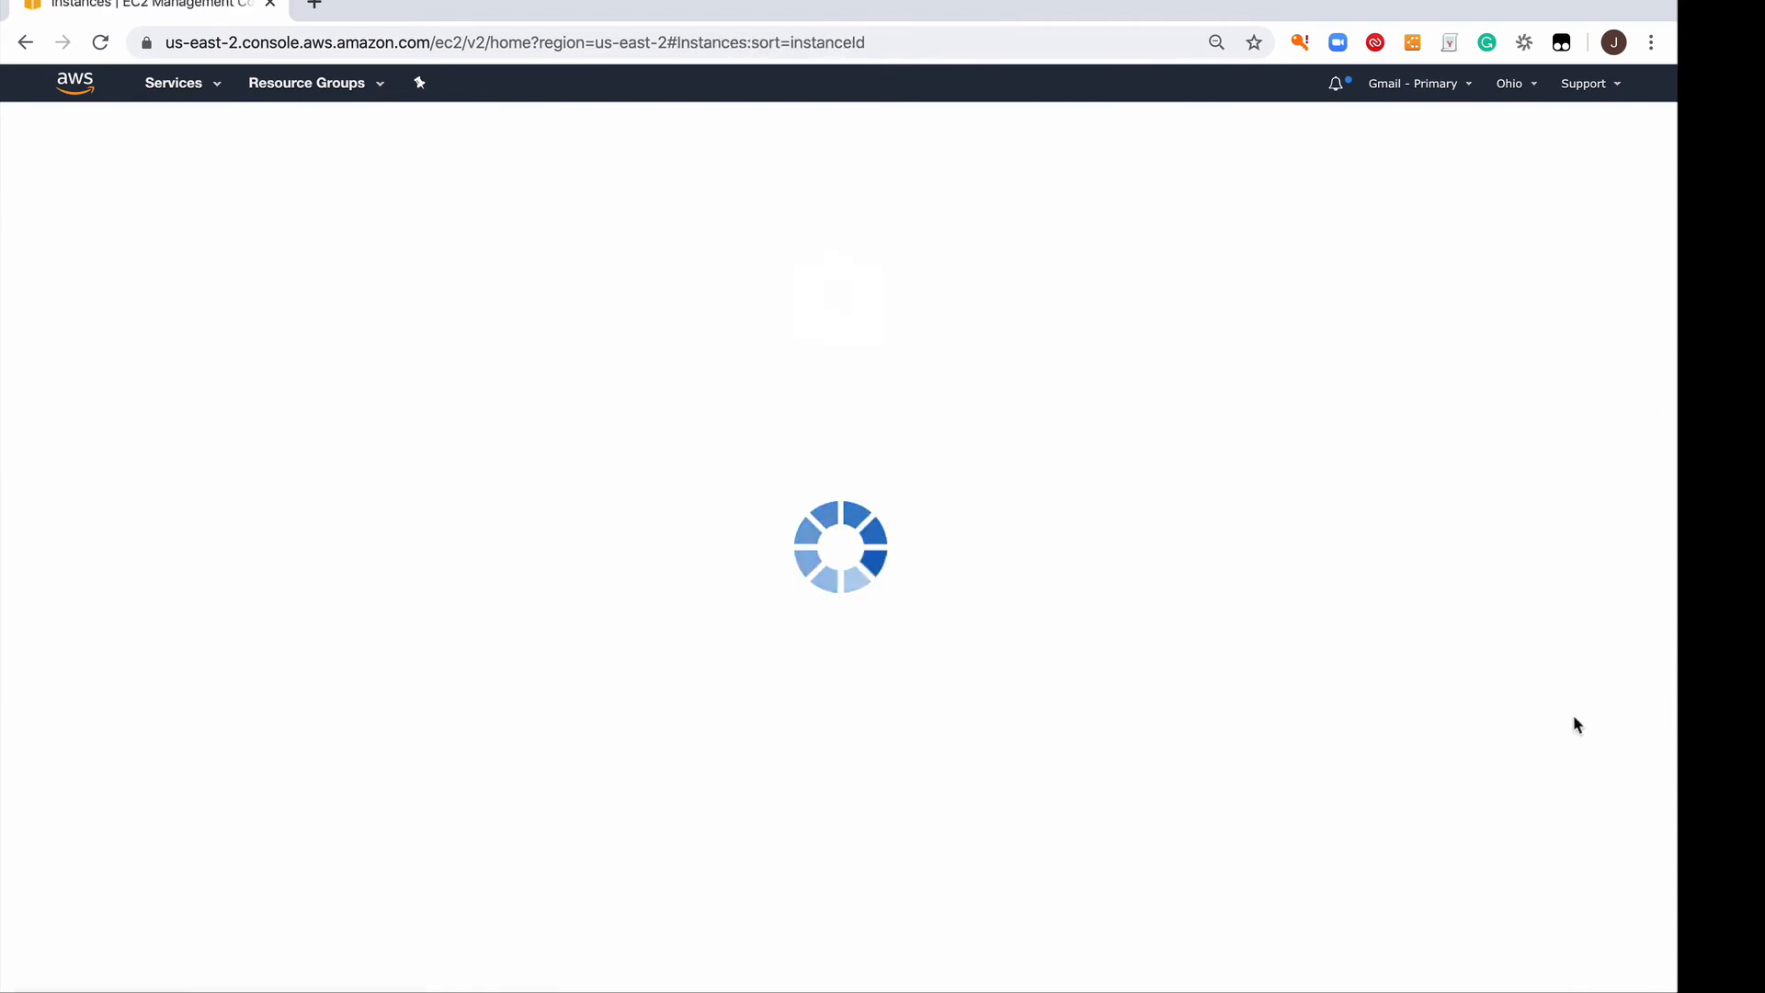